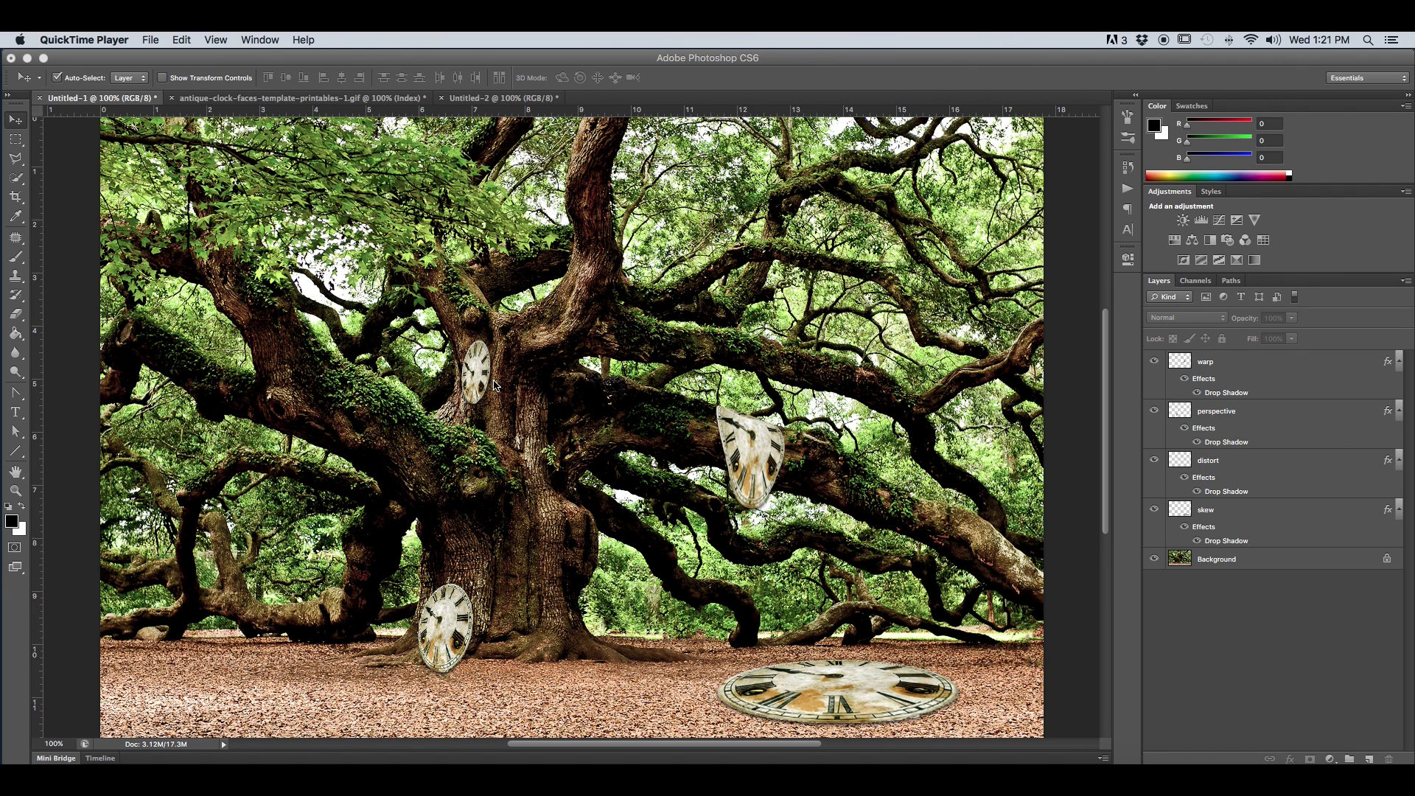
Select all of the antique clock face image and copy it to the clipboard
click(320, 101)
click(320, 100)
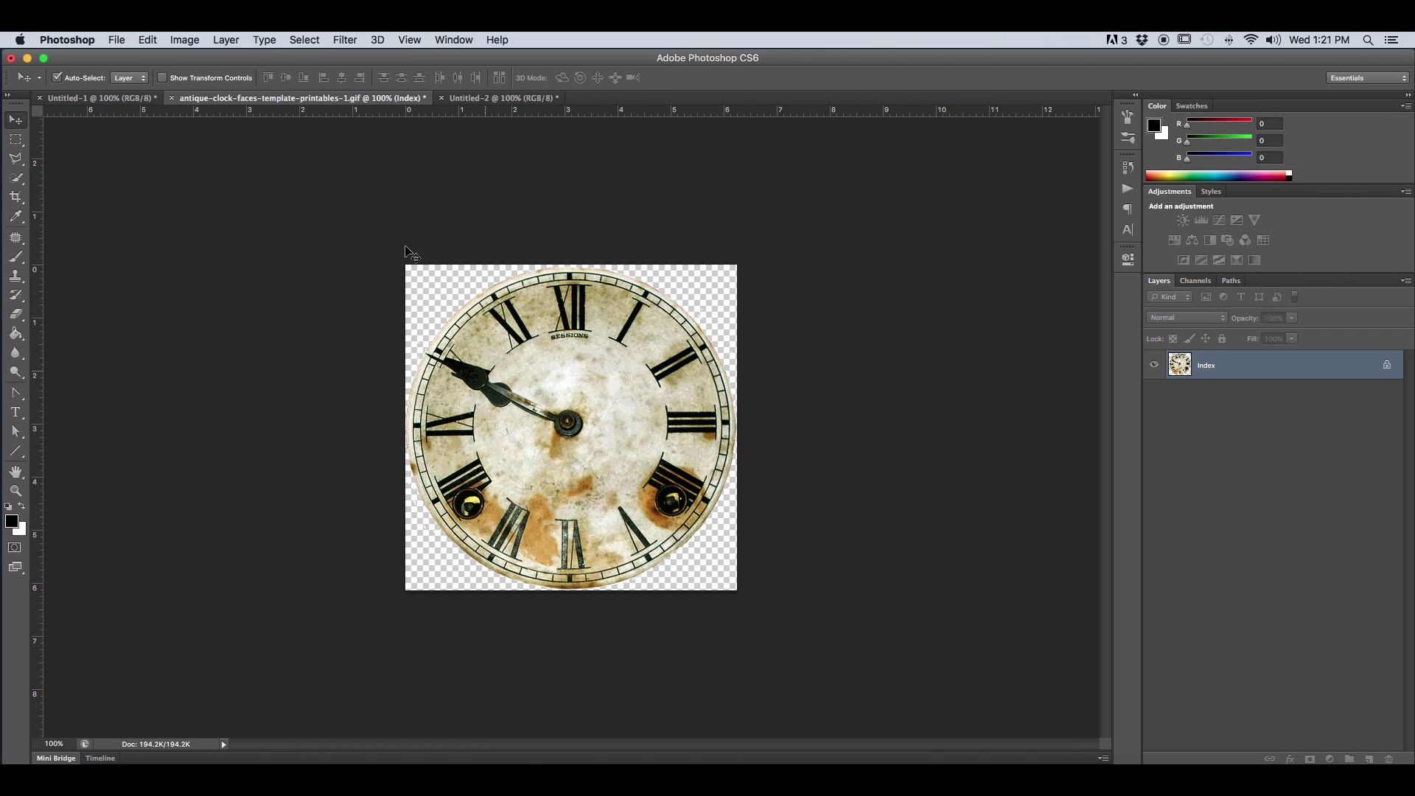
click(303, 42)
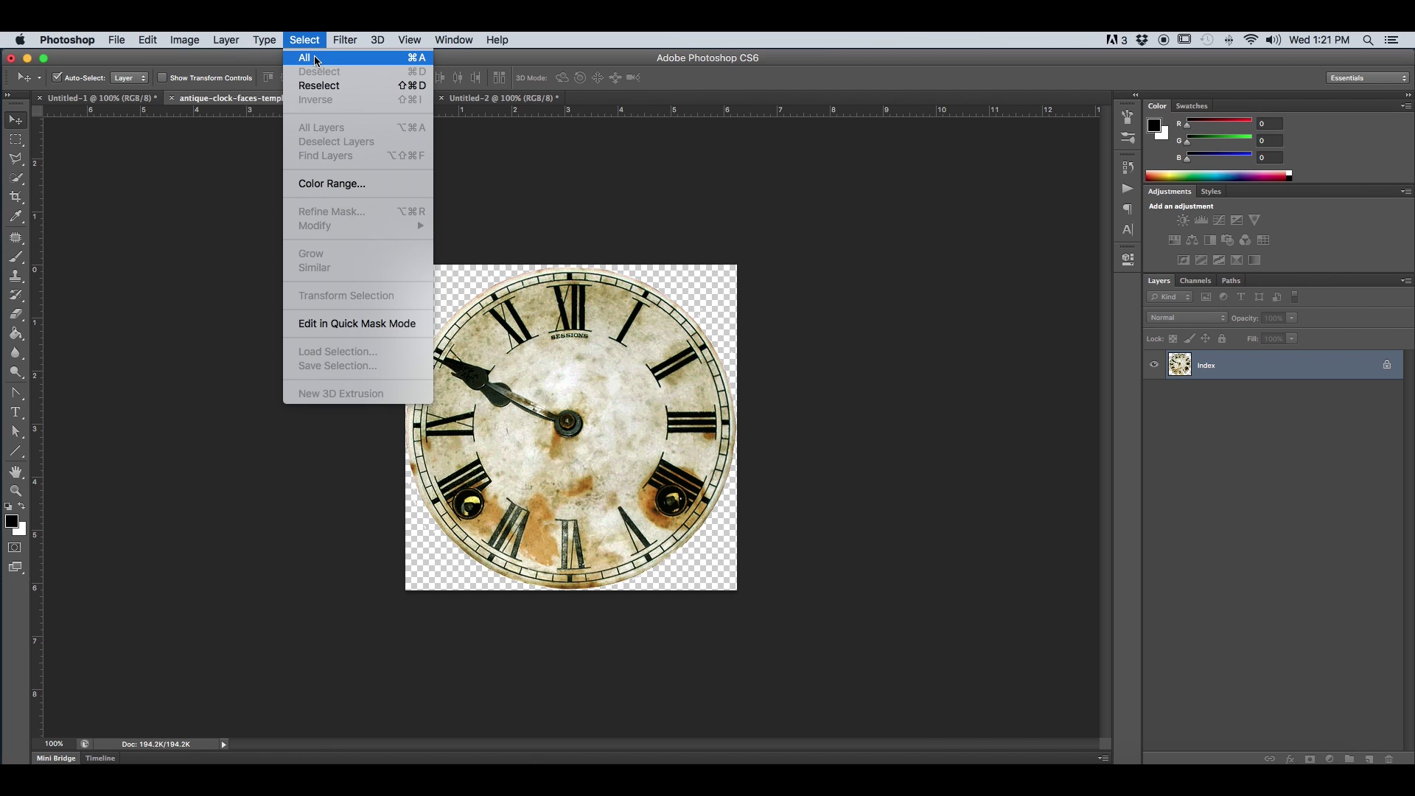
click(305, 58)
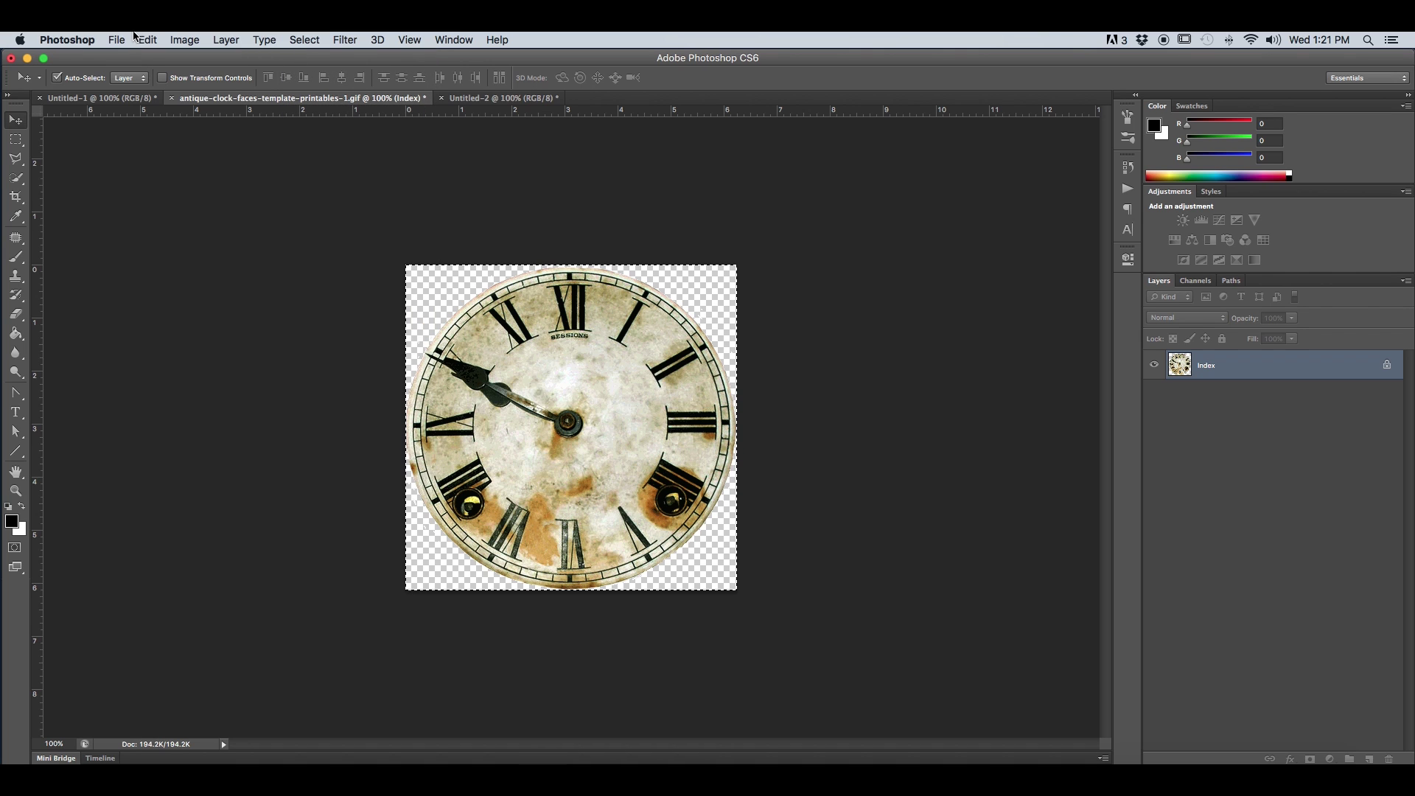
click(148, 40)
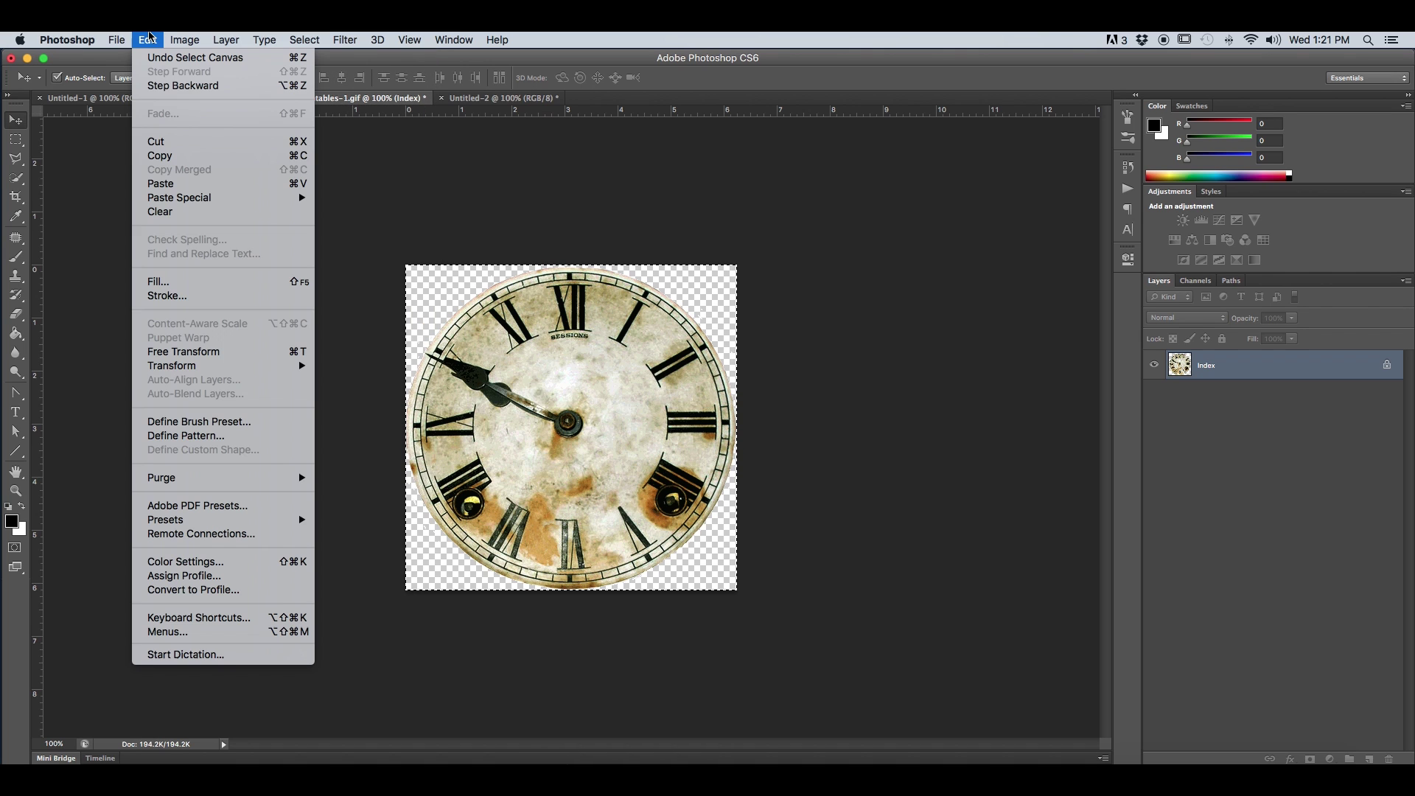
click(160, 156)
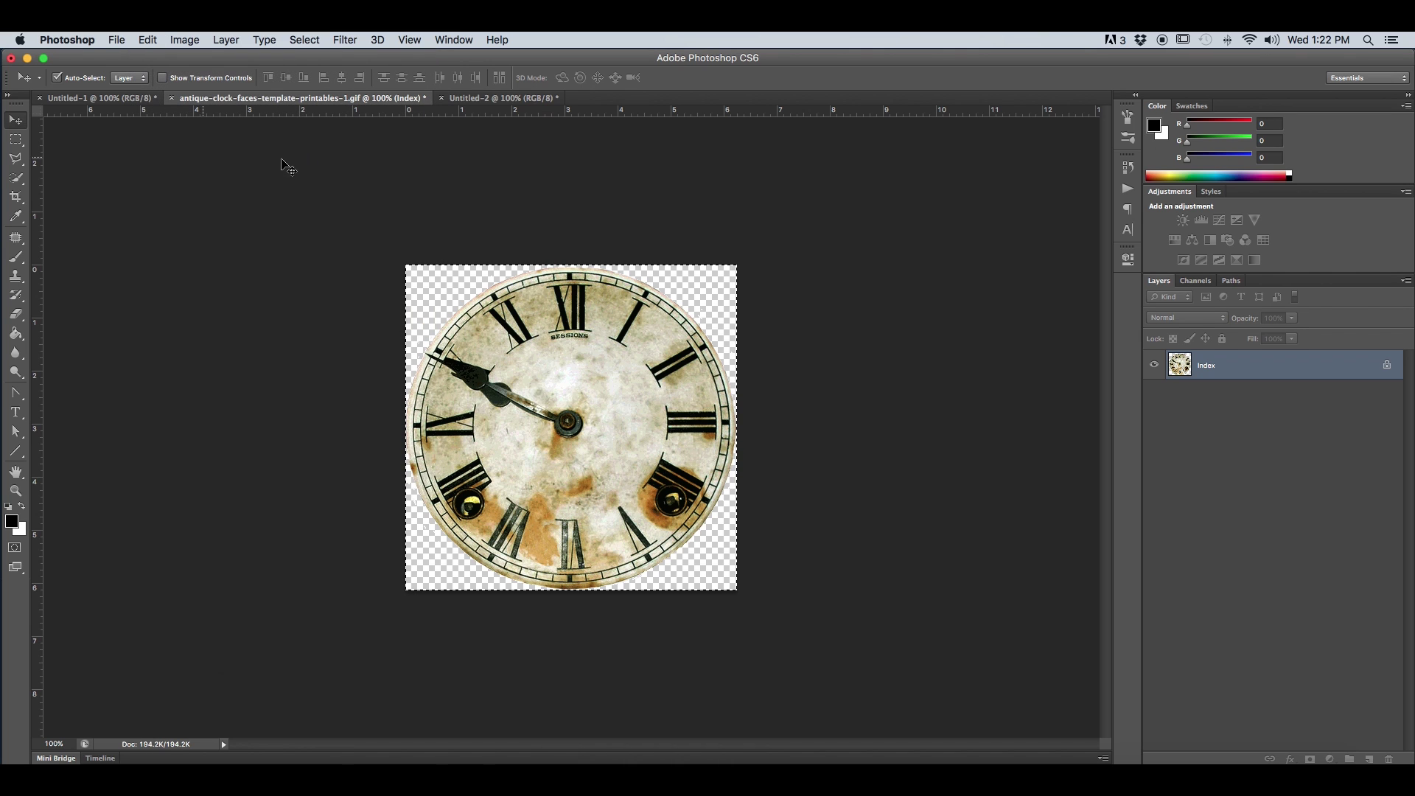
click(484, 98)
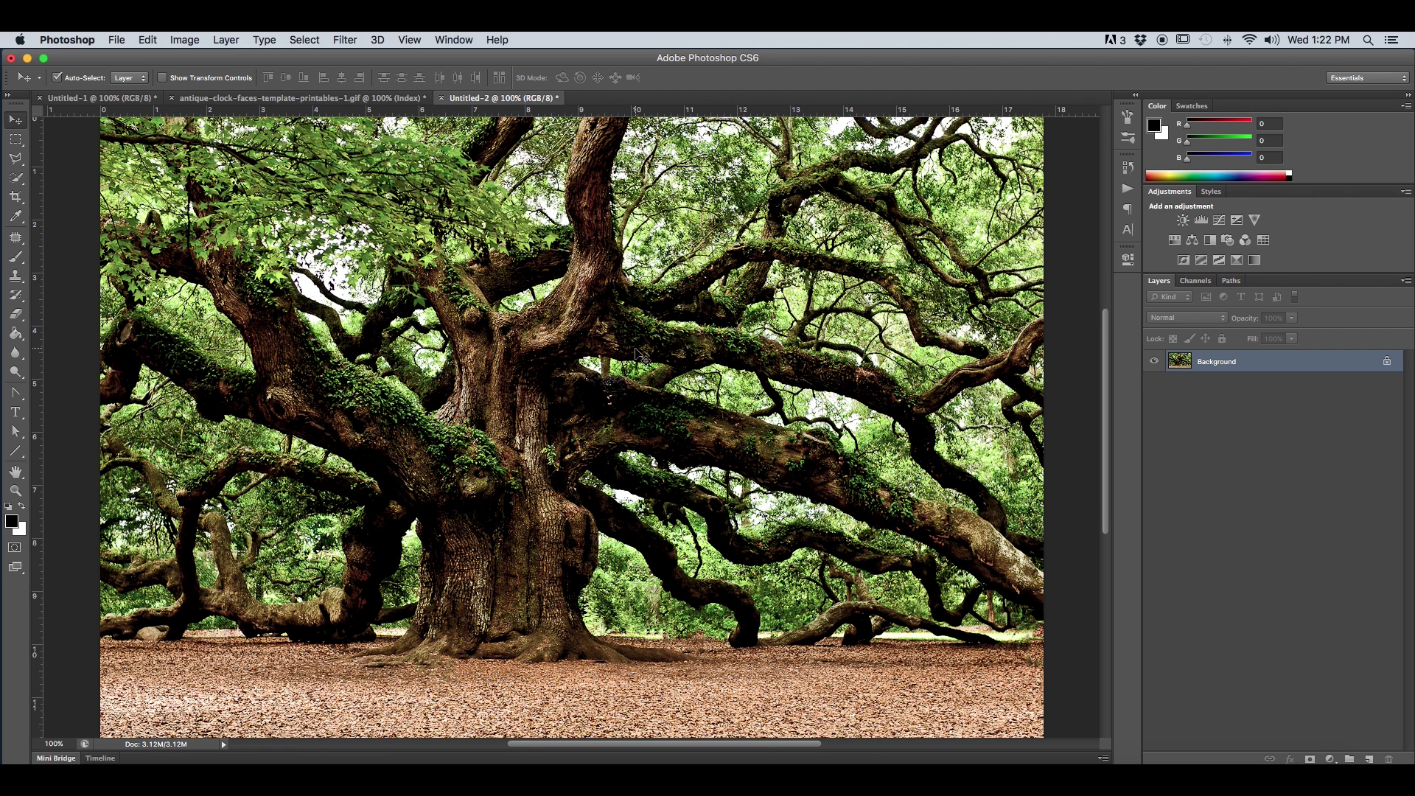
Paste the clock face into the Untitled-2 tree photo four times, creating Layers 1–4
click(148, 39)
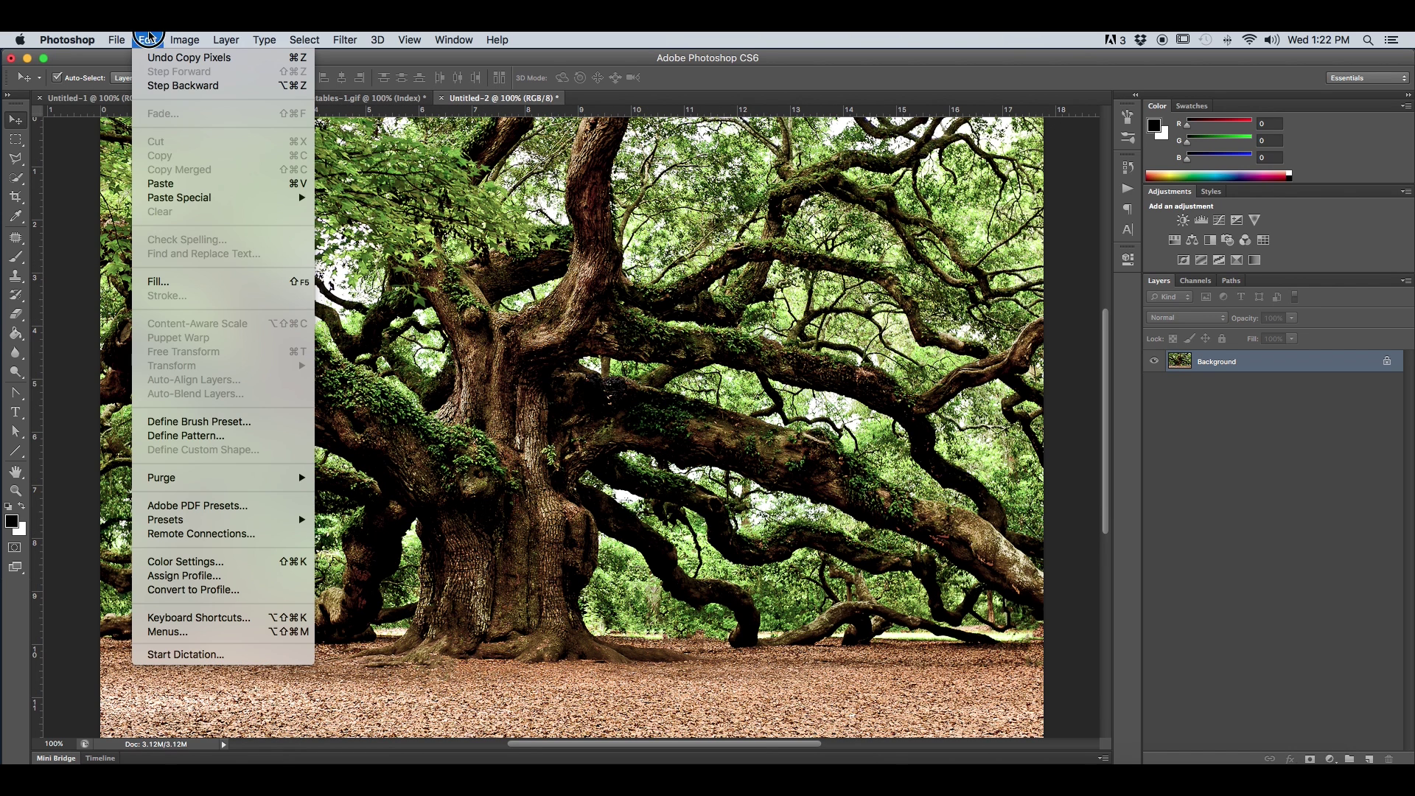
click(169, 185)
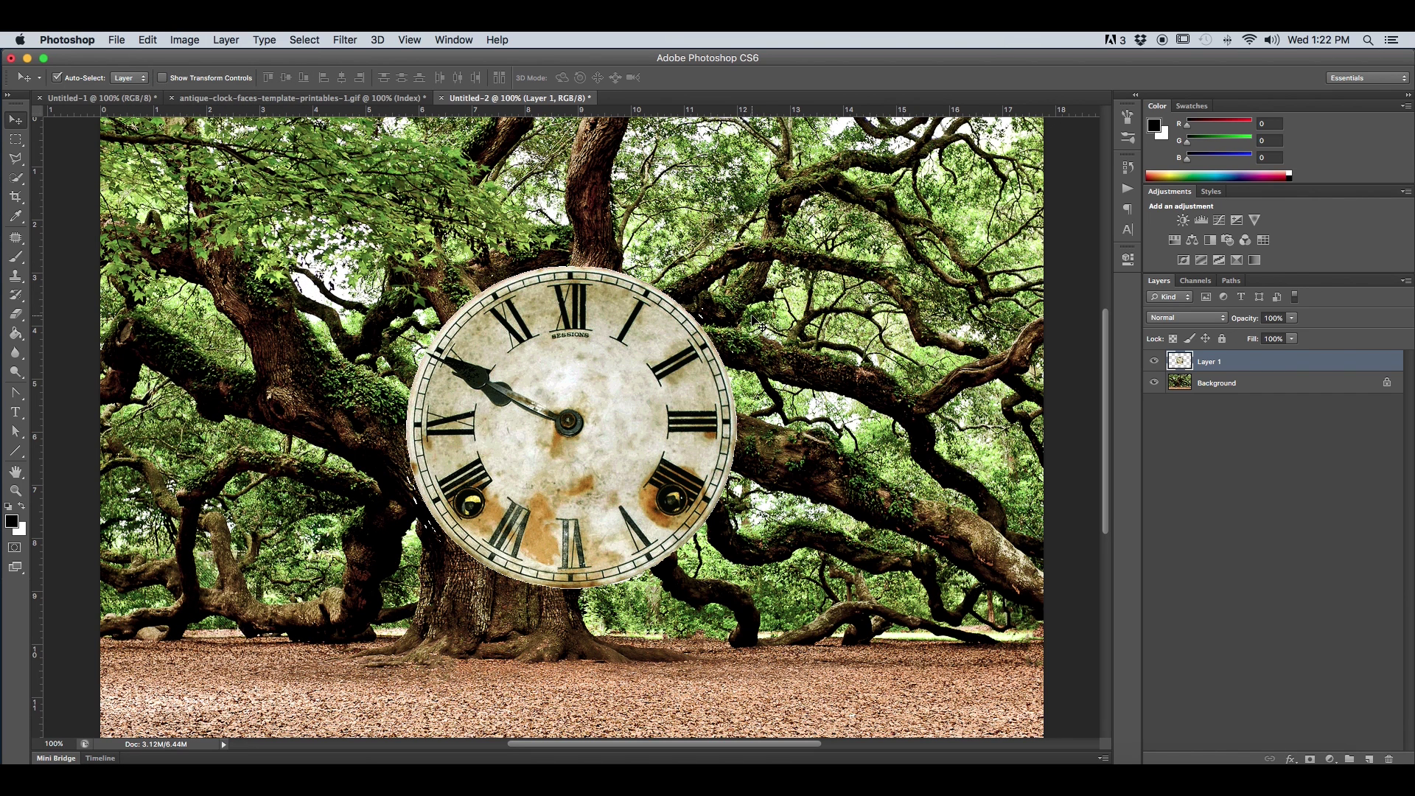
key(super+v)
key(super+v)
key(super+v)
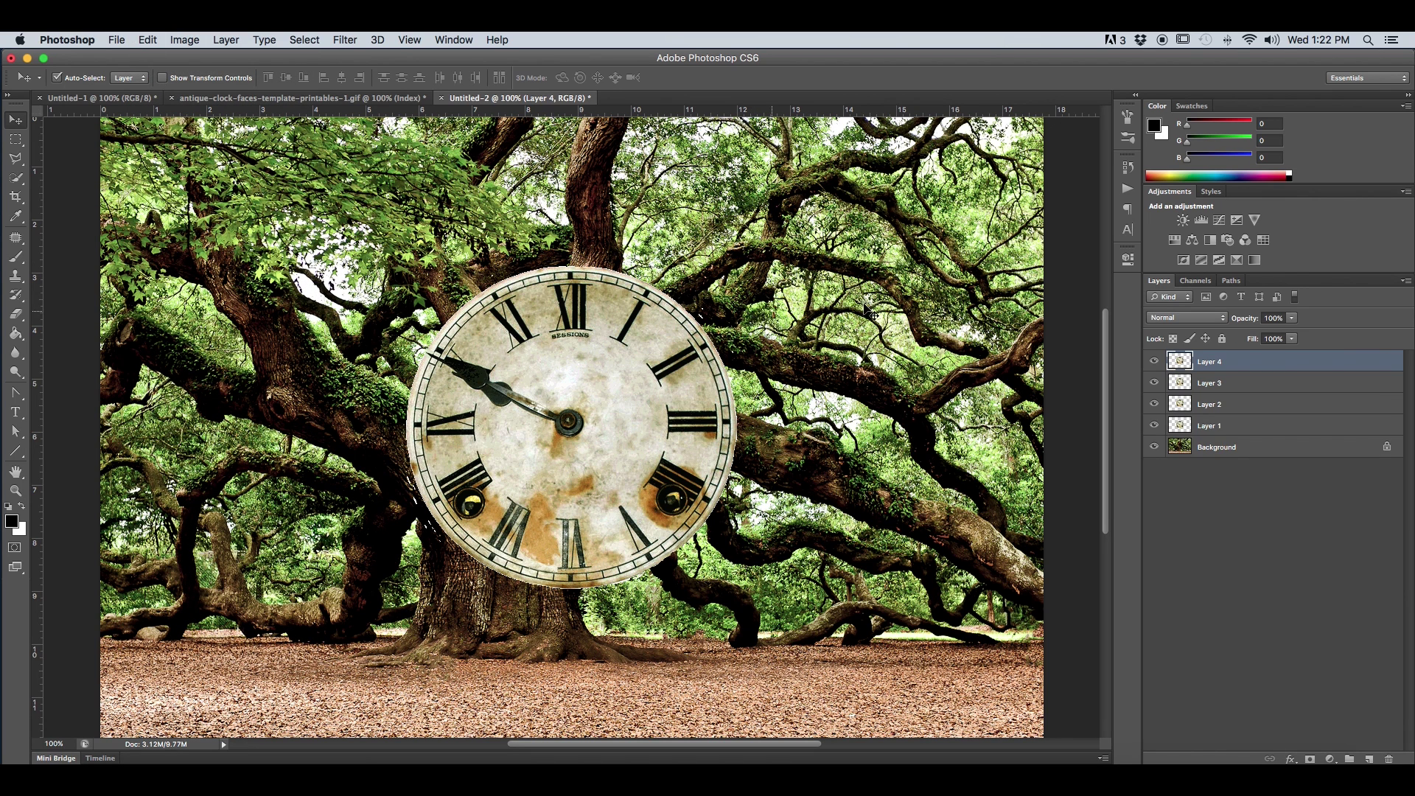
Rename Layer 1 to 'skew' and Layer 2 to 'distort'
click(1210, 425)
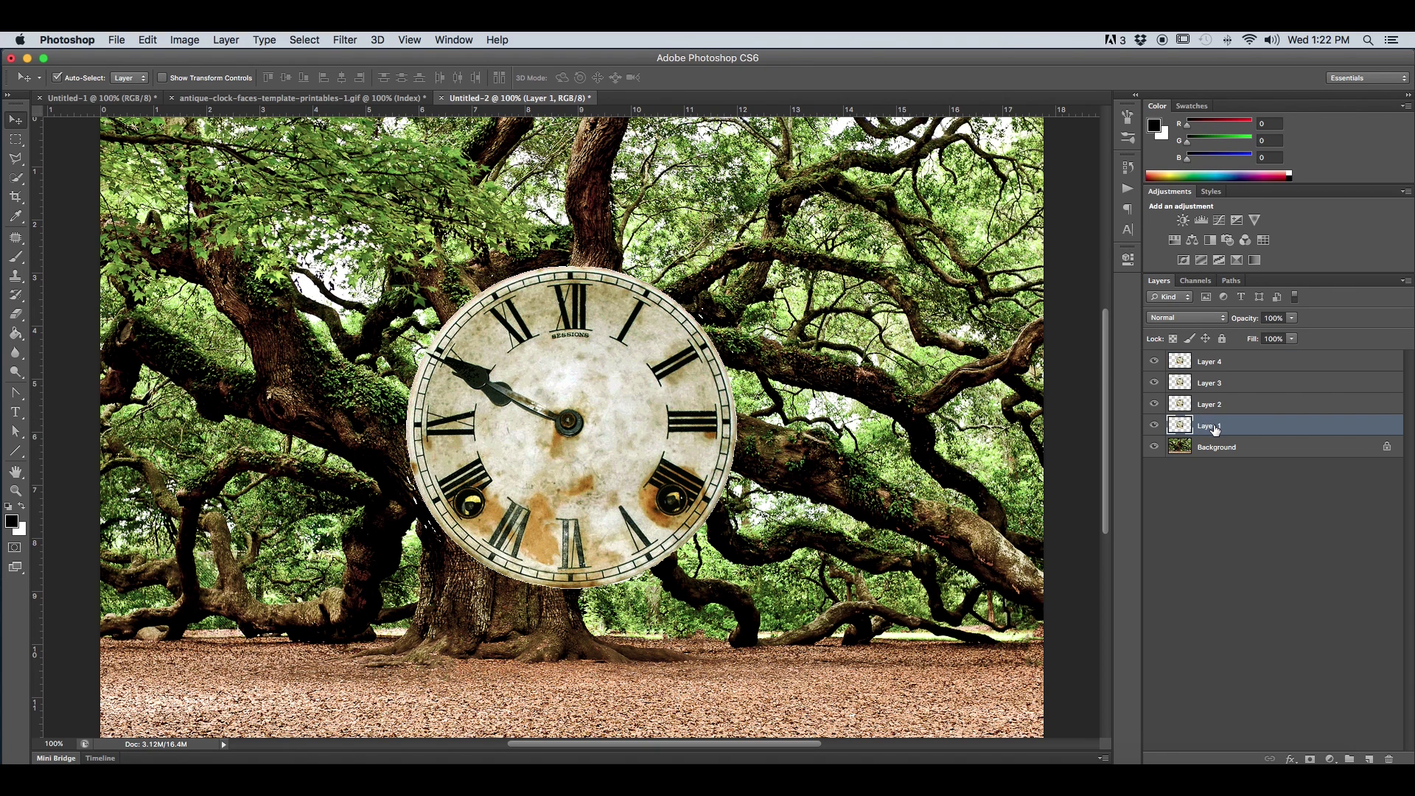
double_click(1214, 428)
text(skew)
key(Return)
double_click(1213, 404)
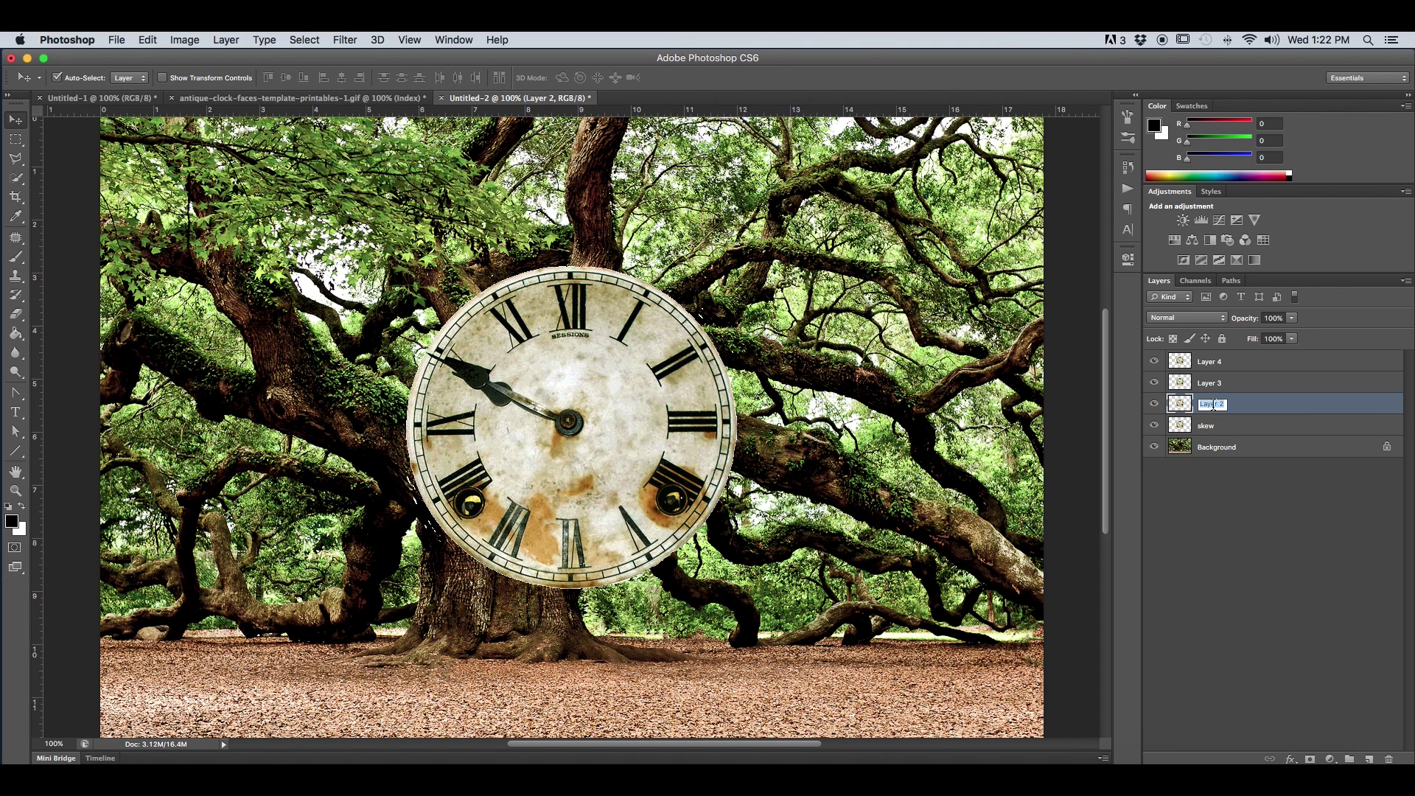
text(distort)
key(Return)
Rename Layer 3 to 'perspective' and Layer 4 to 'warp', then select all four clock layers
double_click(1213, 382)
text(perspec)
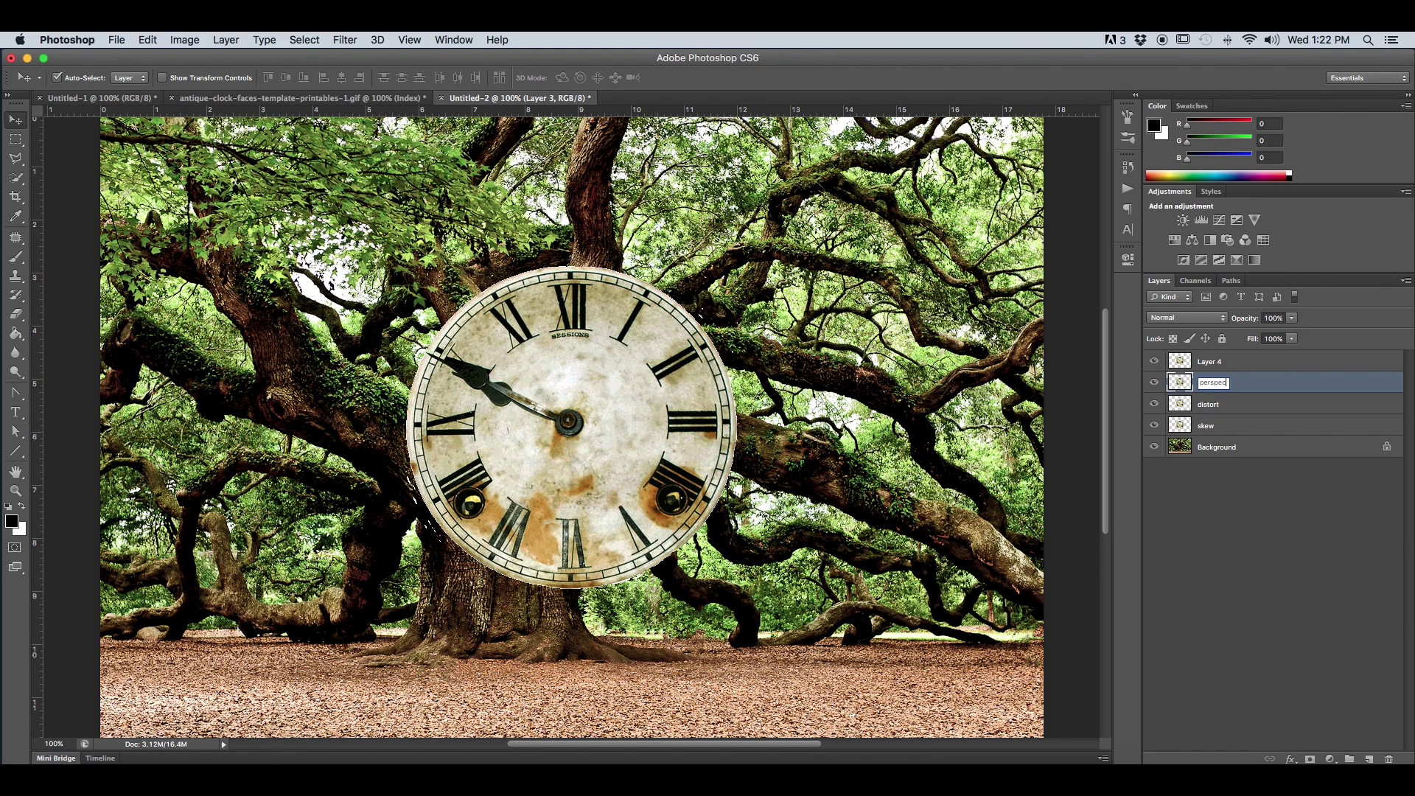
text(tive)
key(Return)
double_click(1211, 366)
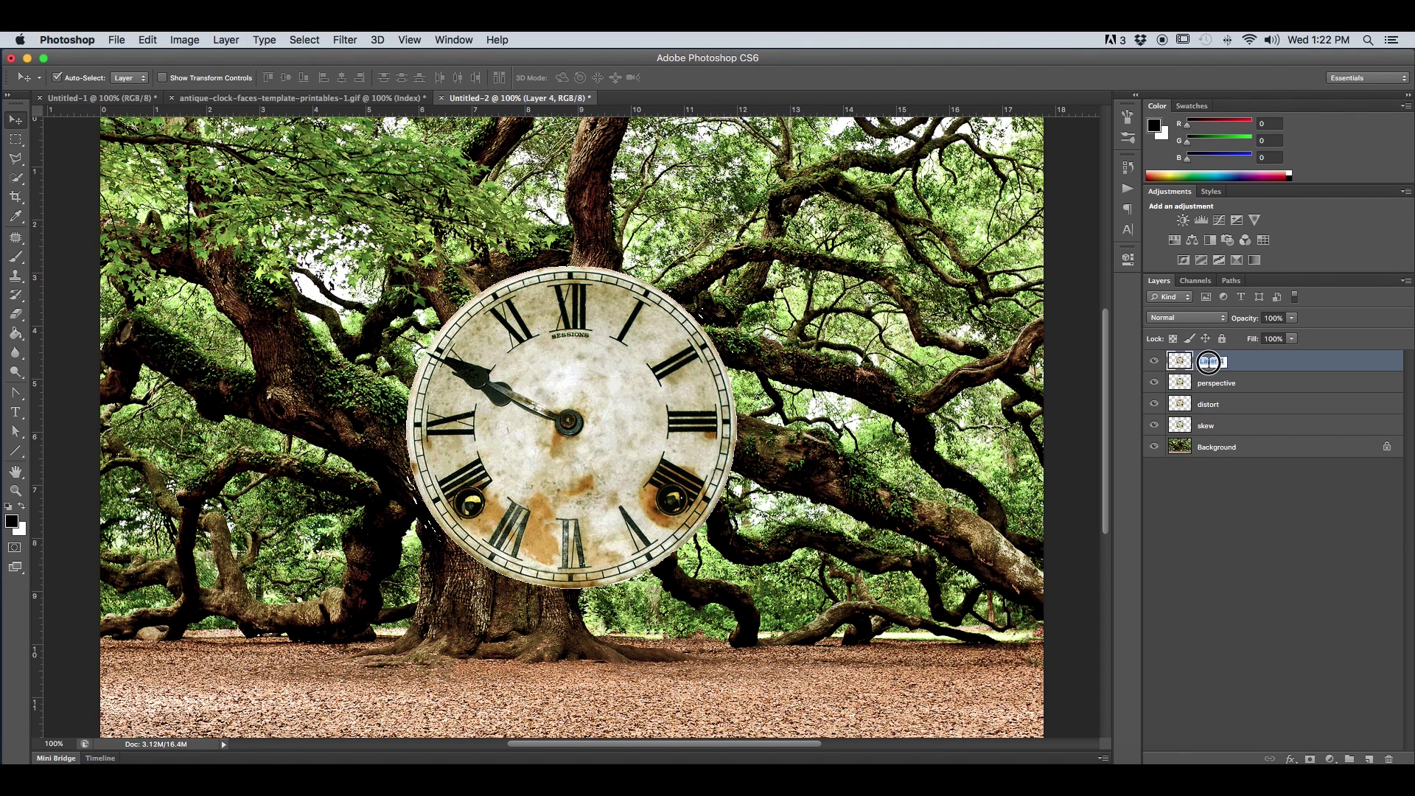
text(warp)
key(Return)
shift+click(1207, 426)
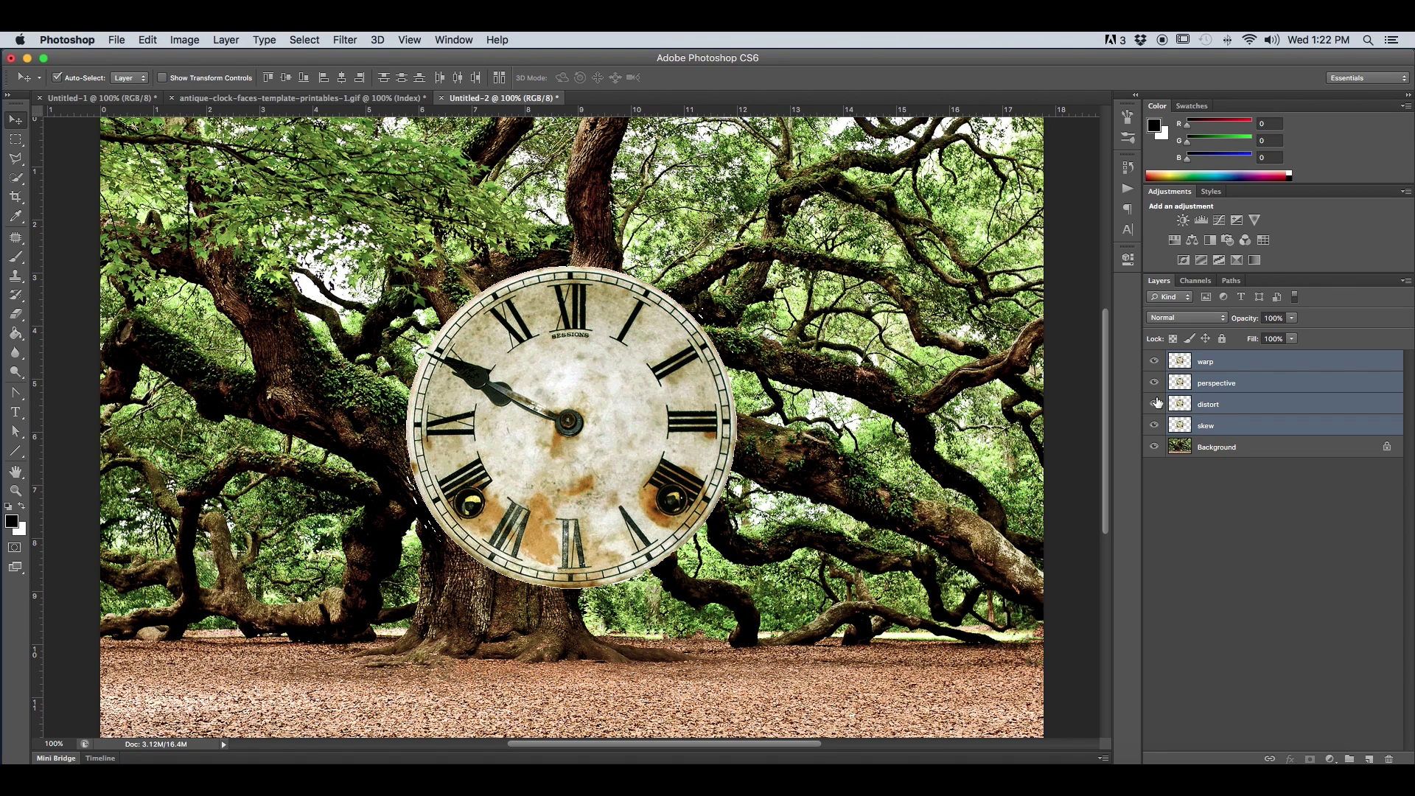
Free-transform the four stacked clocks and scale them down proportionally to about 41%
click(146, 39)
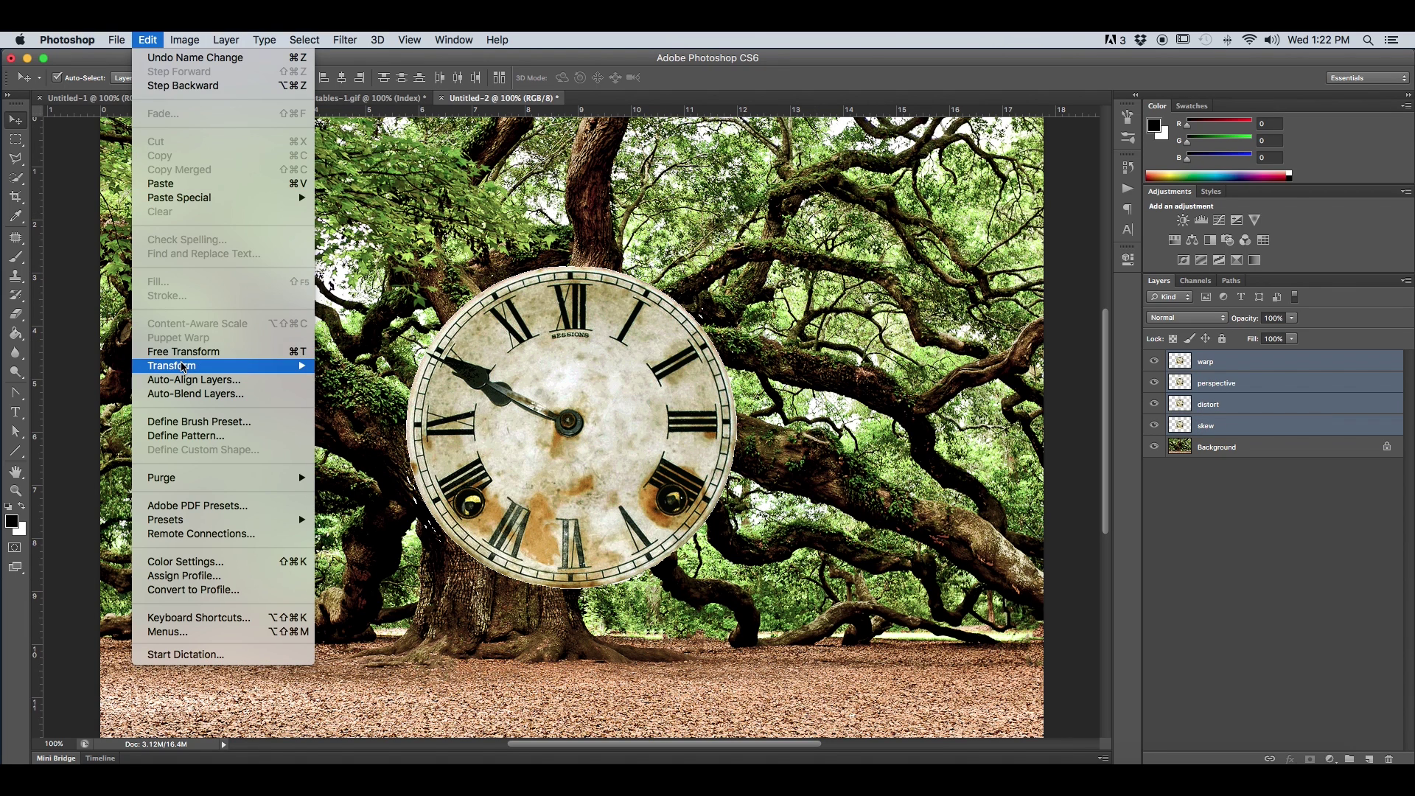
mouse_move(183, 367)
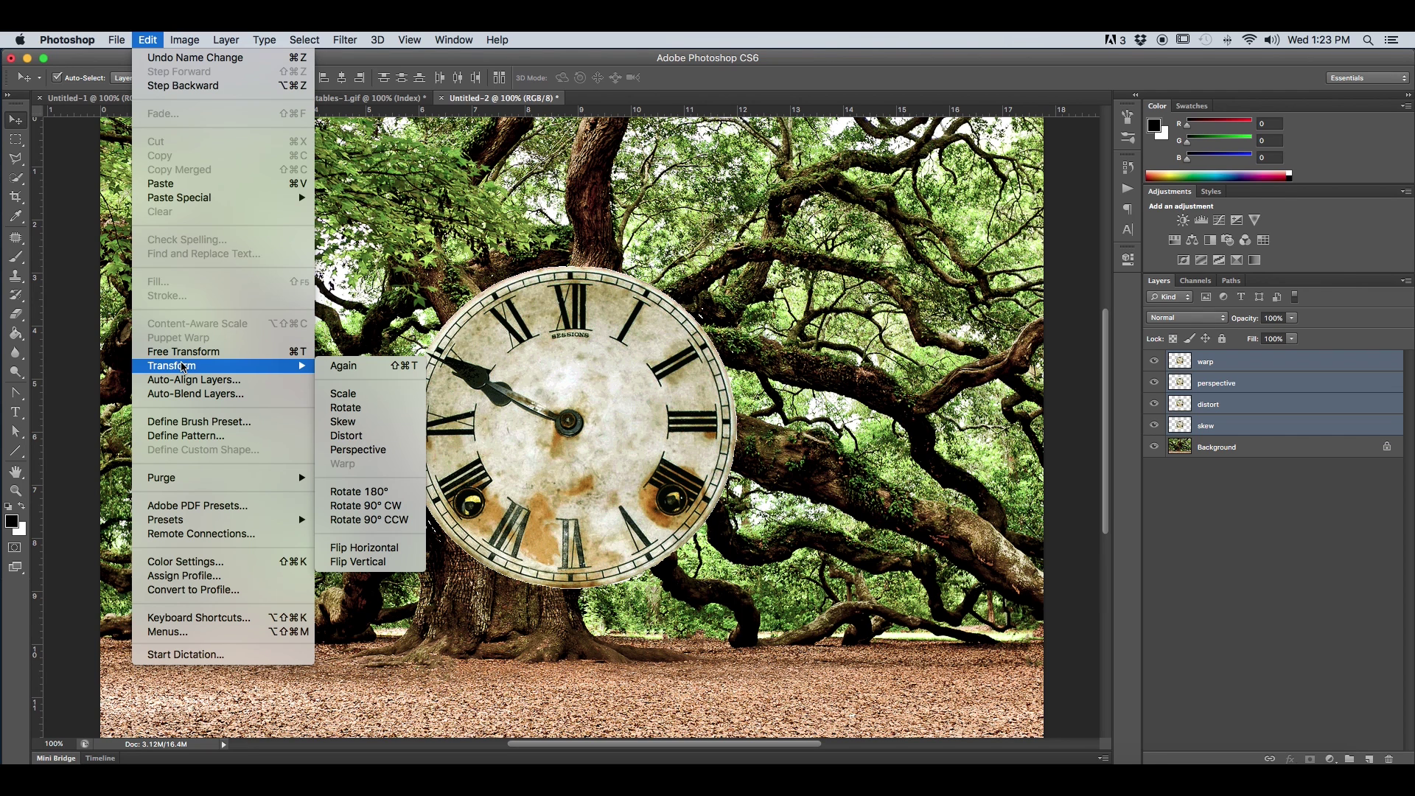
click(135, 38)
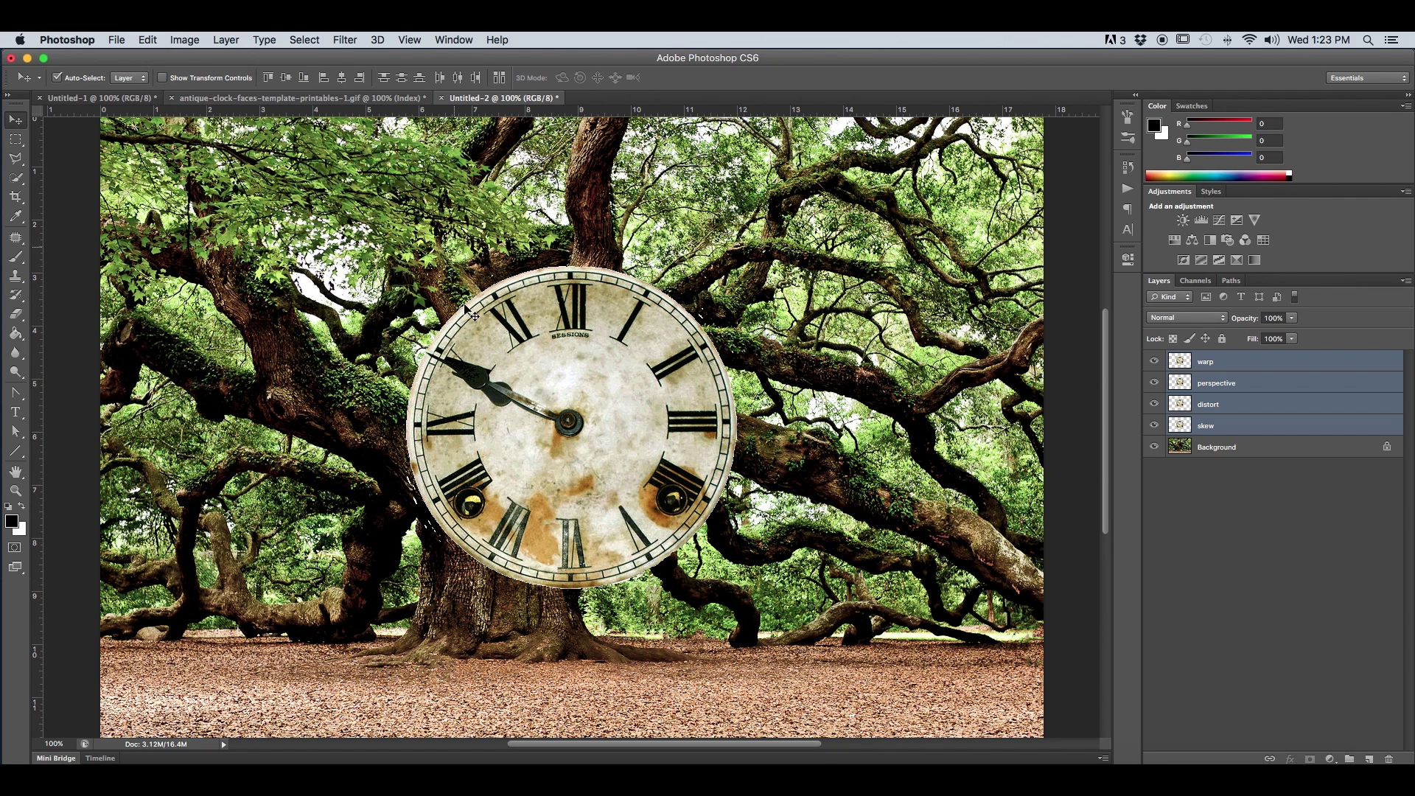
key(super+t)
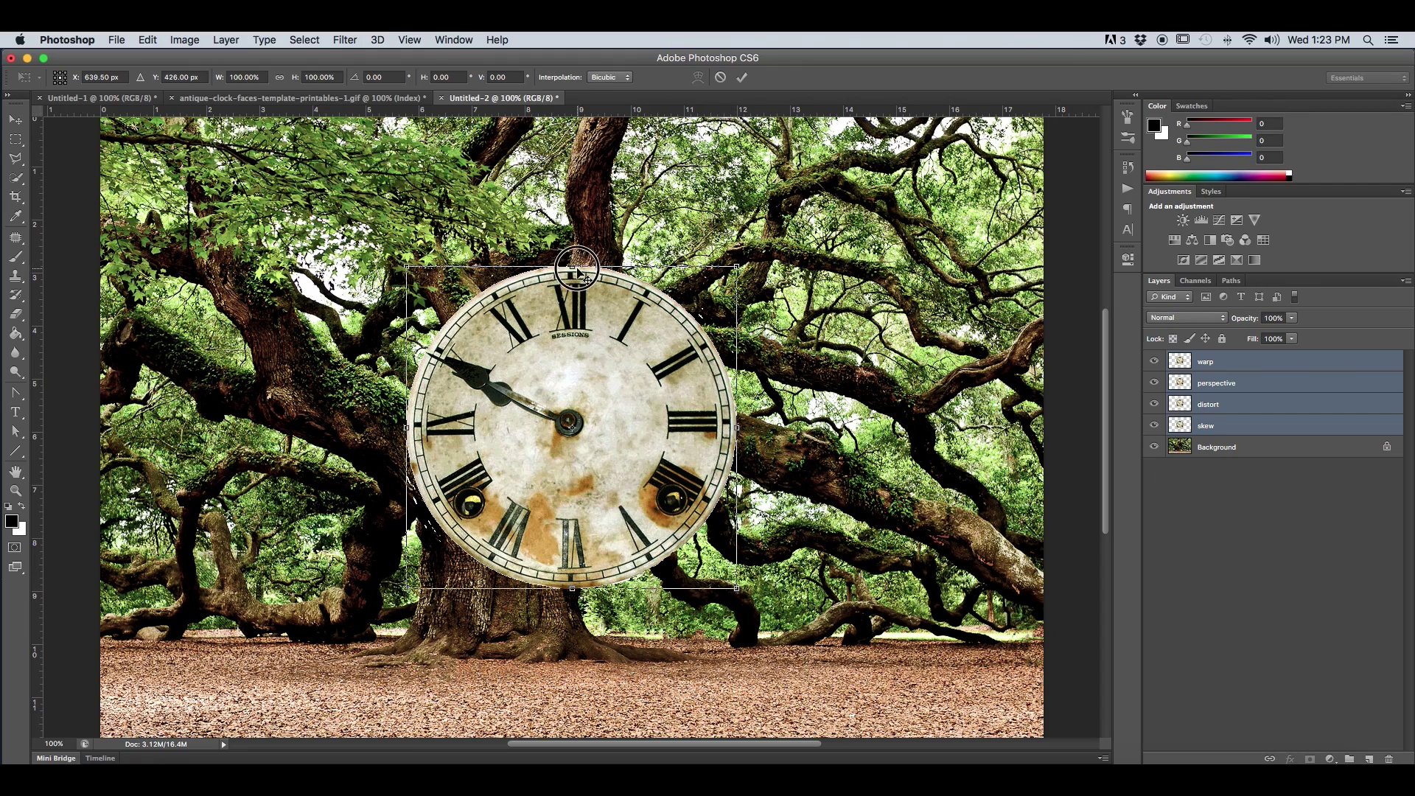
mouse_move(572, 267)
mouse_down()
mouse_move(573, 515)
mouse_move(572, 267)
mouse_up()
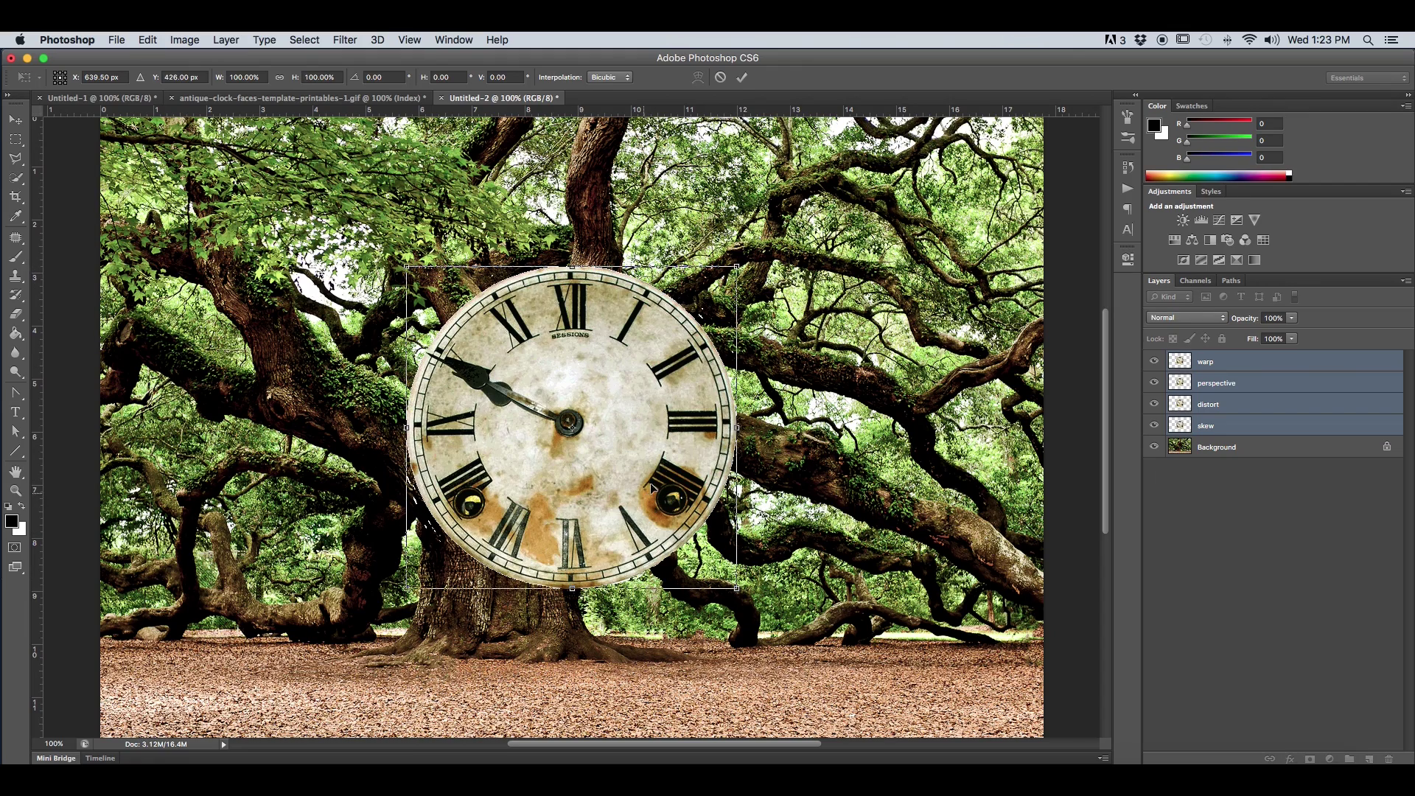
mouse_move(737, 428)
mouse_down()
mouse_move(509, 440)
mouse_move(736, 429)
mouse_up()
click(738, 263)
drag(739, 263, 511, 486)
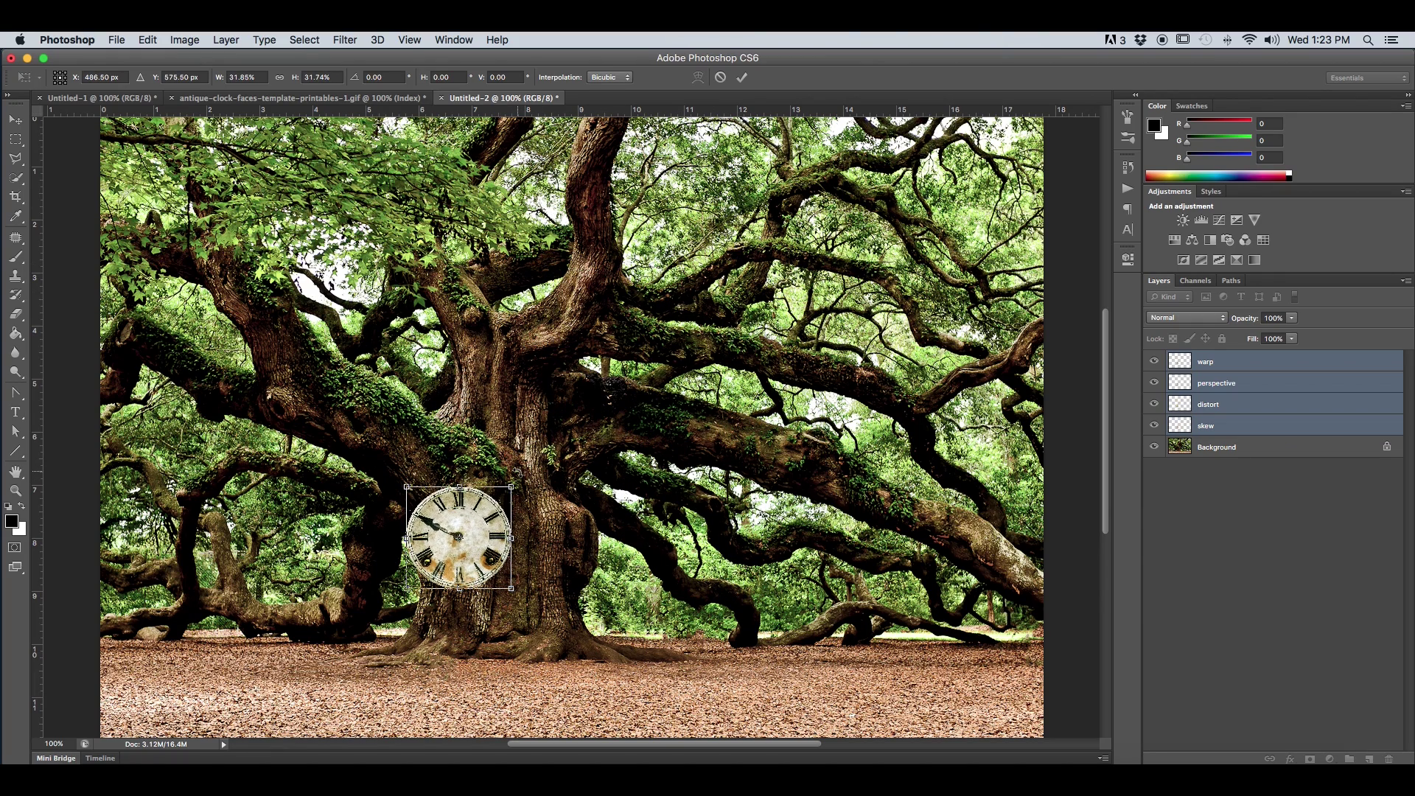
Shrink the clocks to about 29%, upright, on the ground right of the trunk, and commit
click(487, 536)
drag(488, 538, 756, 613)
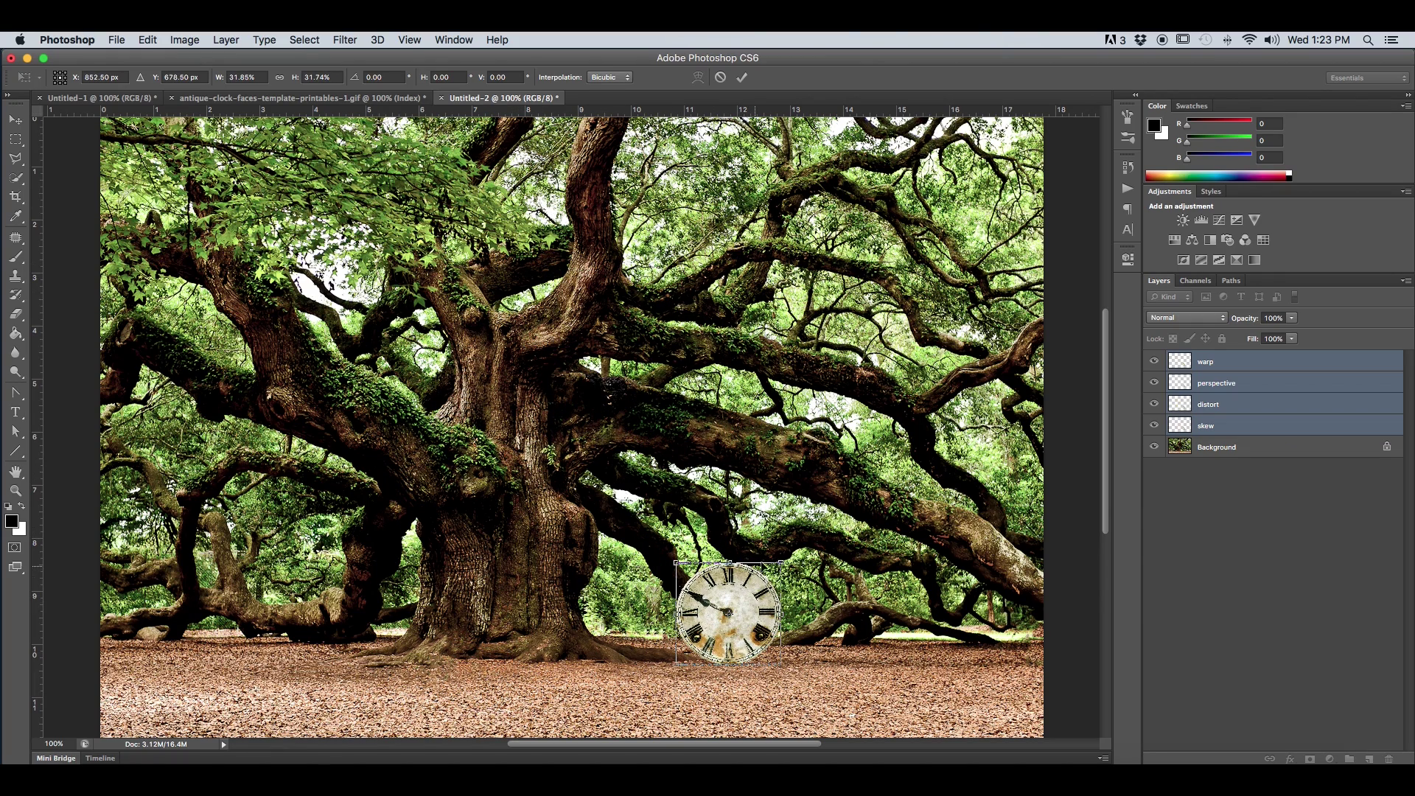
drag(781, 562, 742, 597)
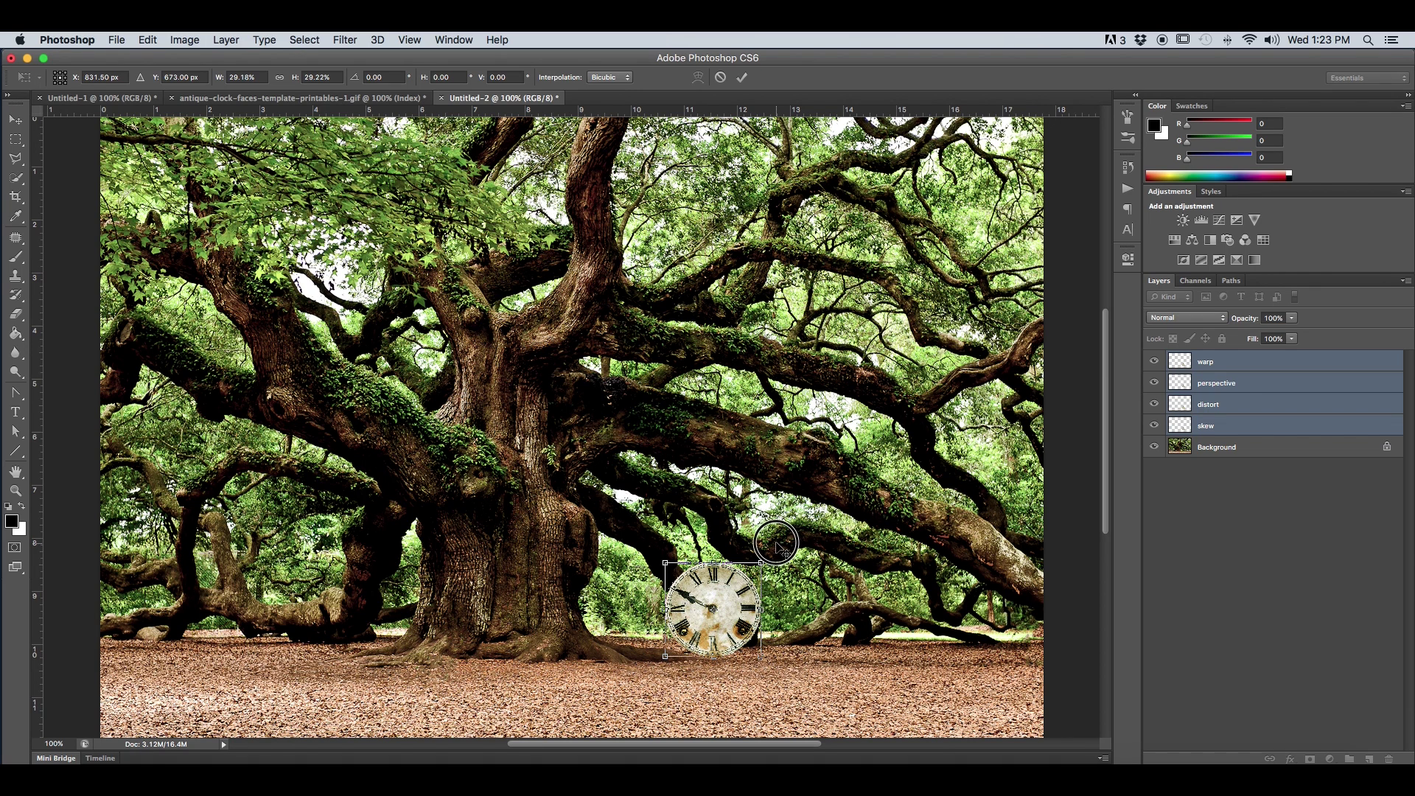
drag(790, 562, 680, 519)
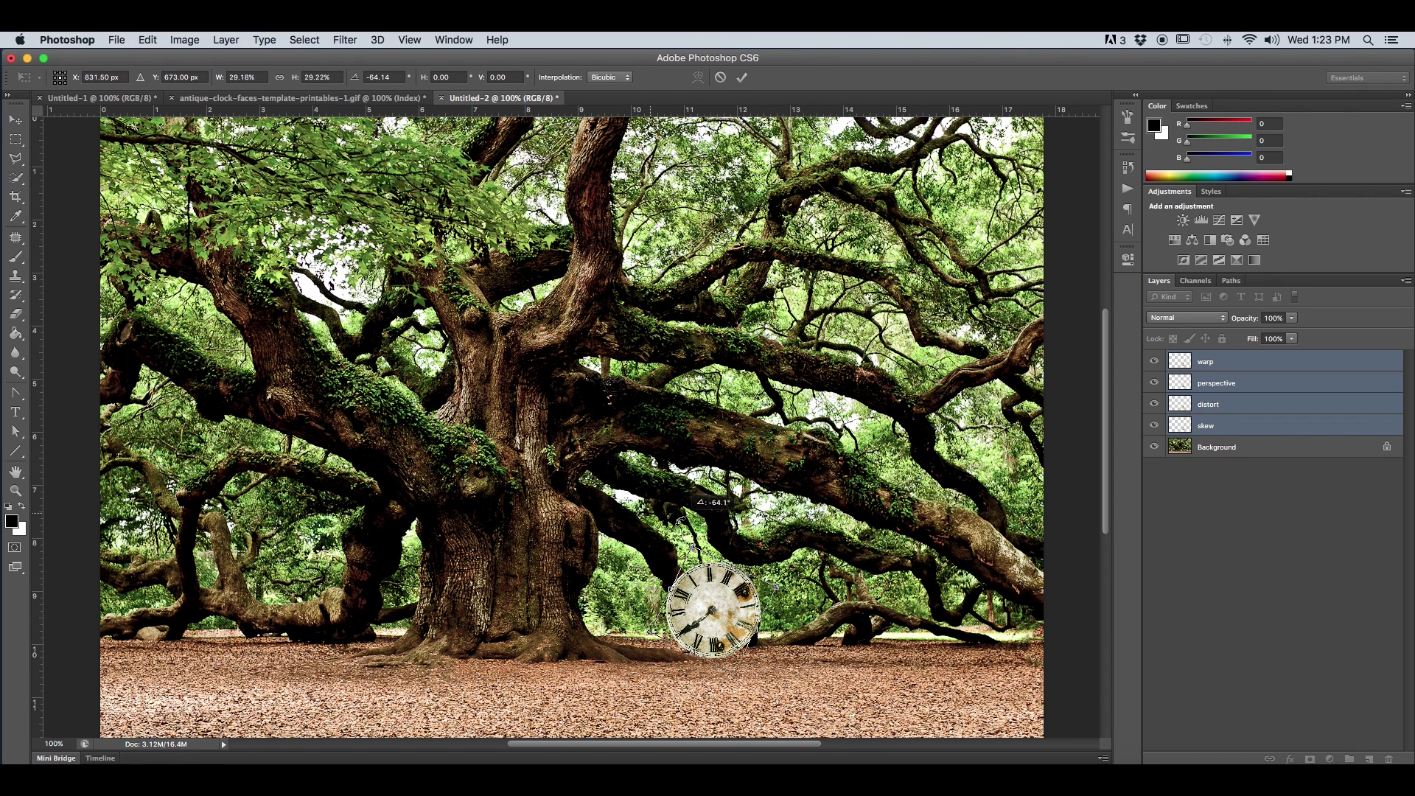
key(super+z)
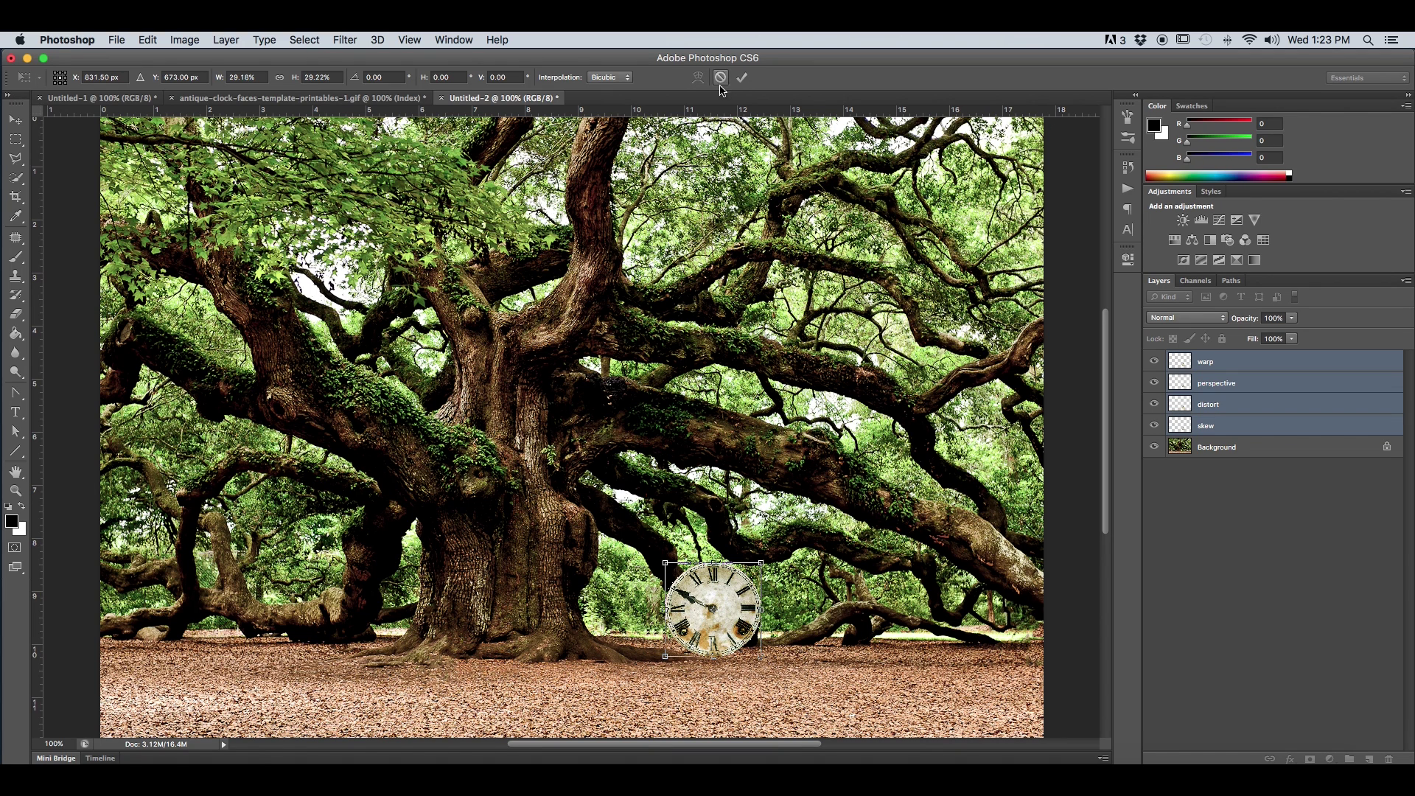
click(742, 77)
click(1255, 479)
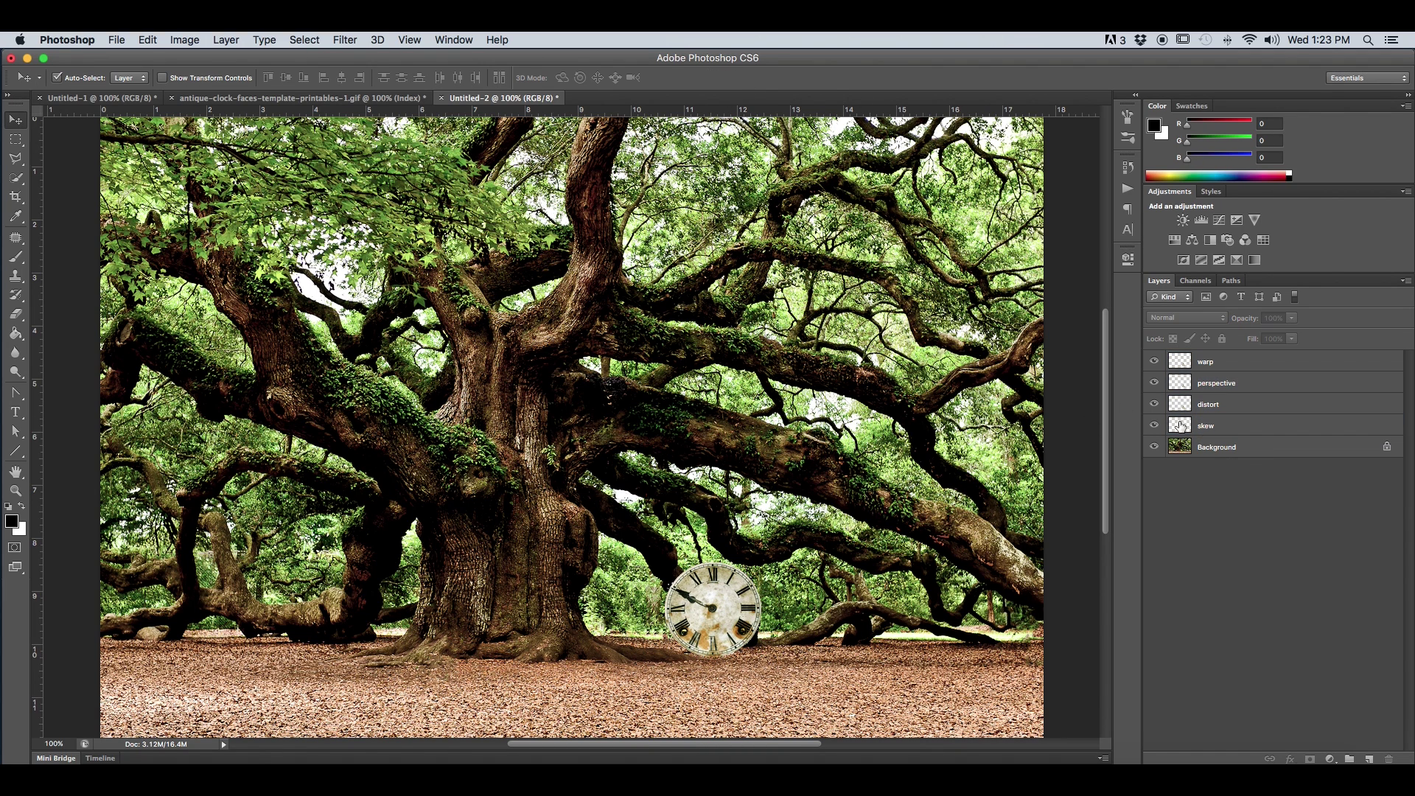
Select the skew layer, hide distort, perspective and warp, and move the skew clock lower
click(1221, 431)
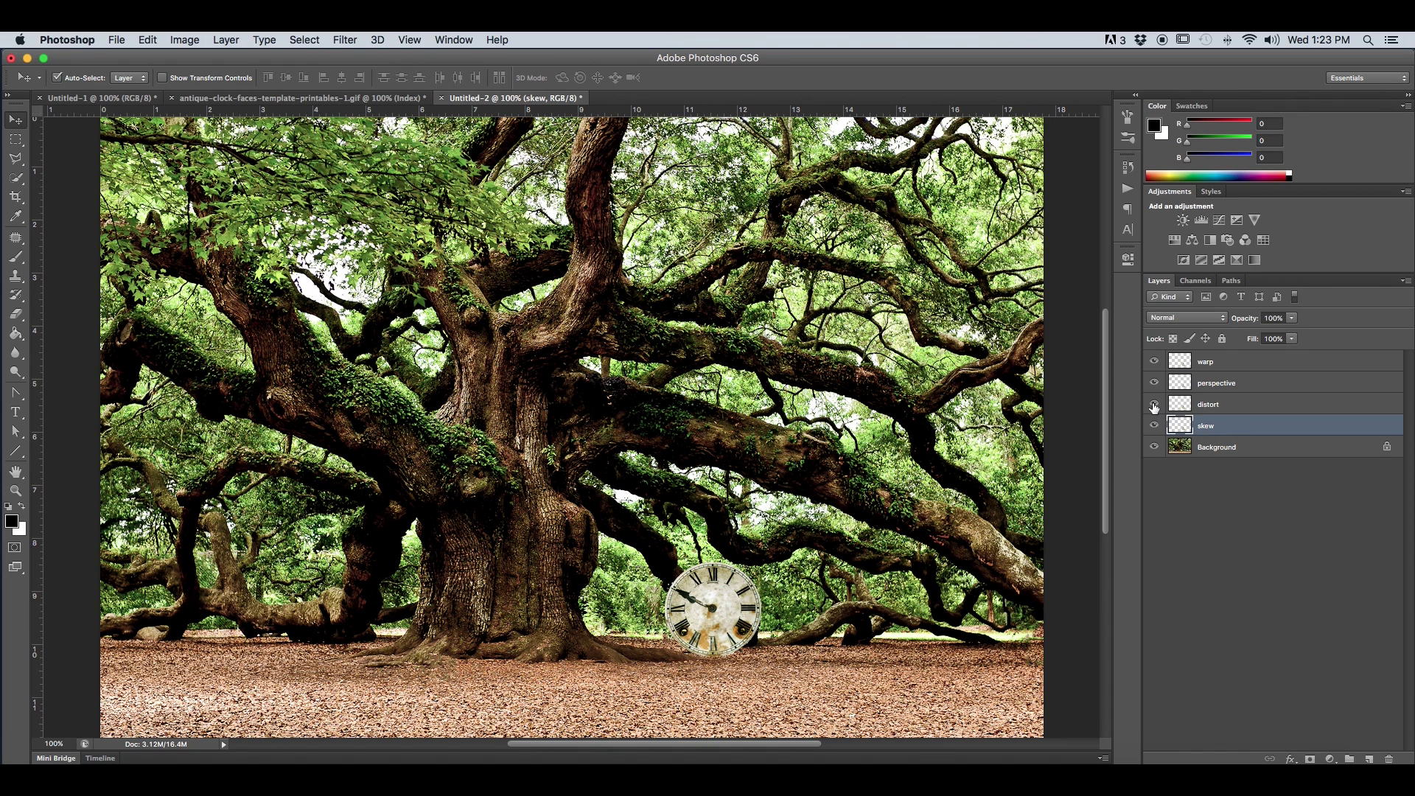
drag(1154, 404, 1154, 361)
drag(722, 612, 767, 648)
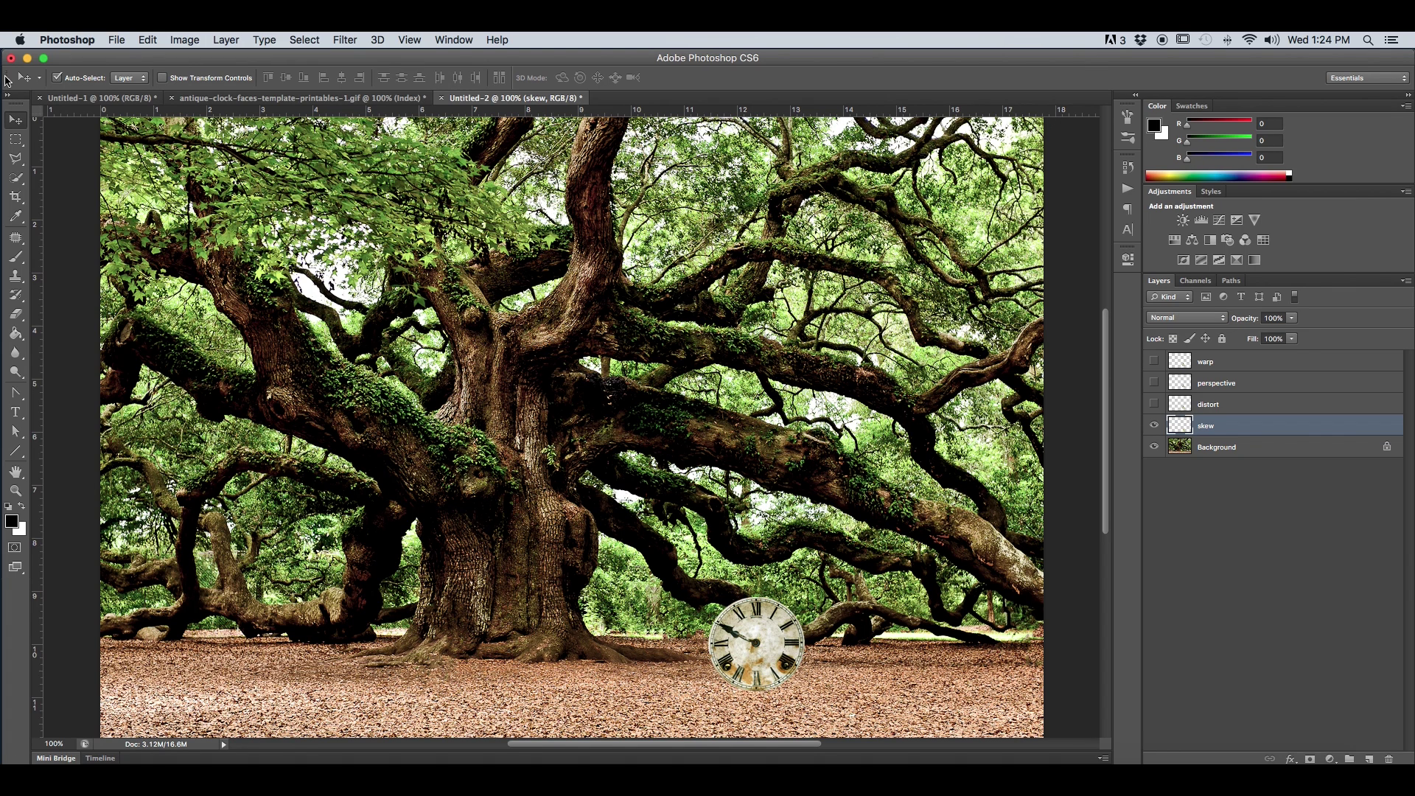
Skew the clock by slanting its top and bottom edges so it lies flat
click(148, 40)
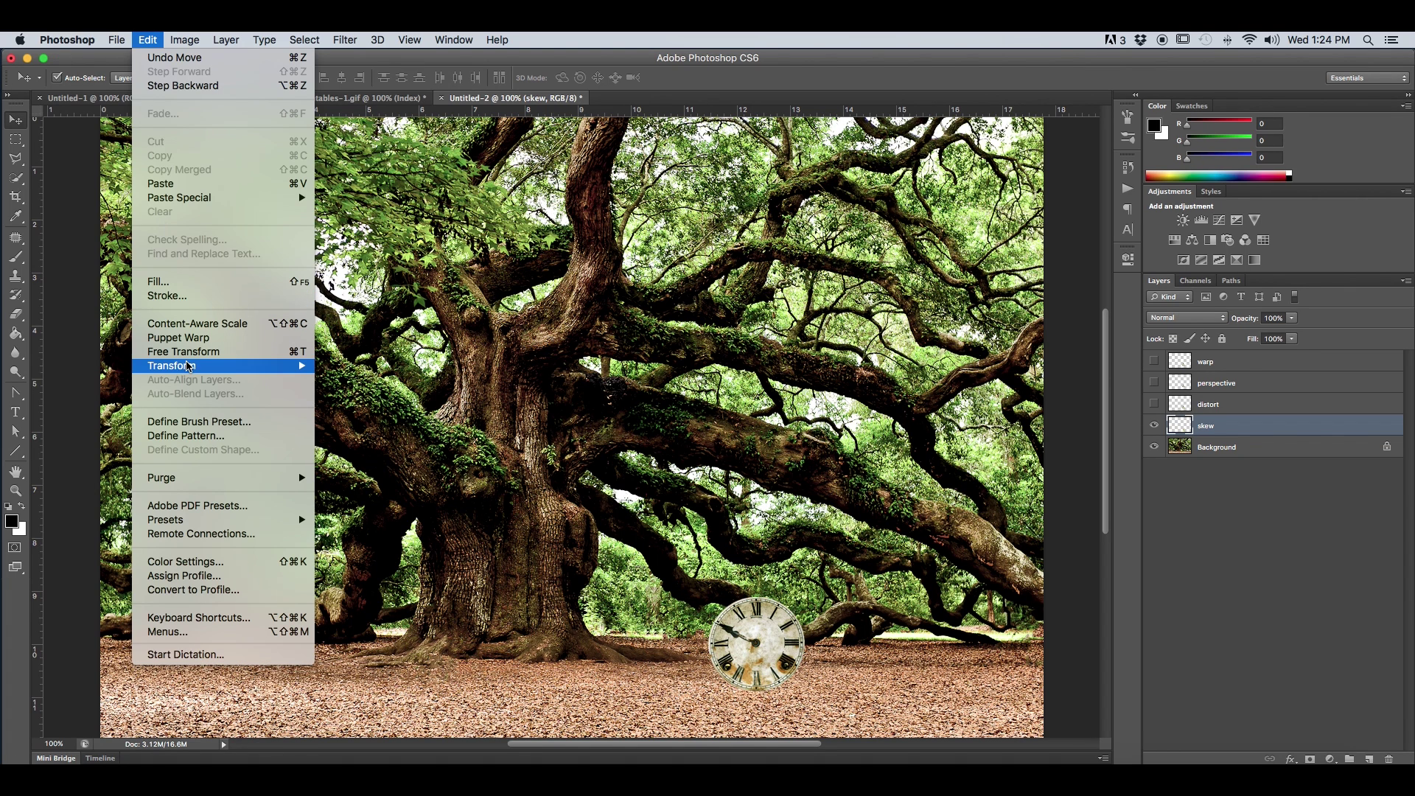
mouse_move(190, 371)
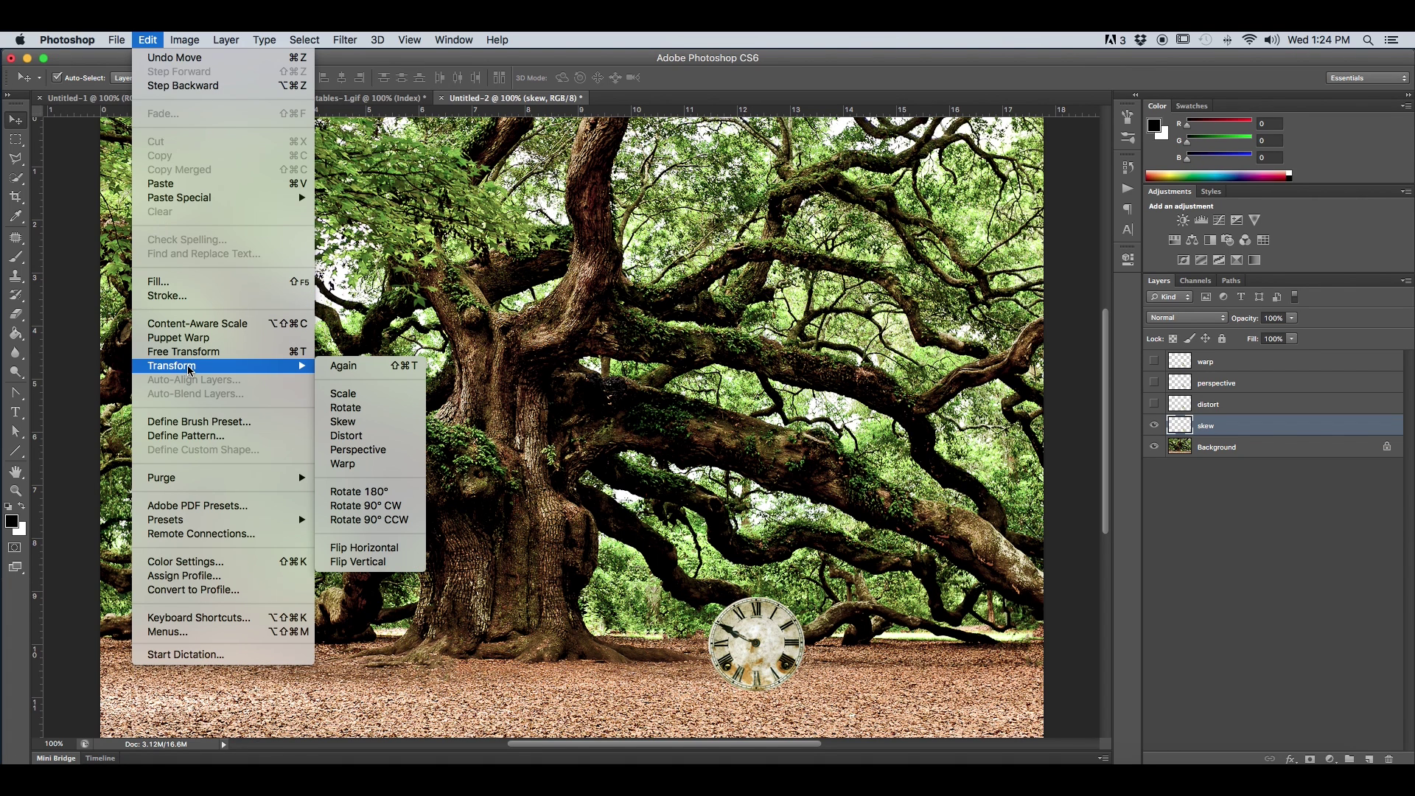
click(354, 426)
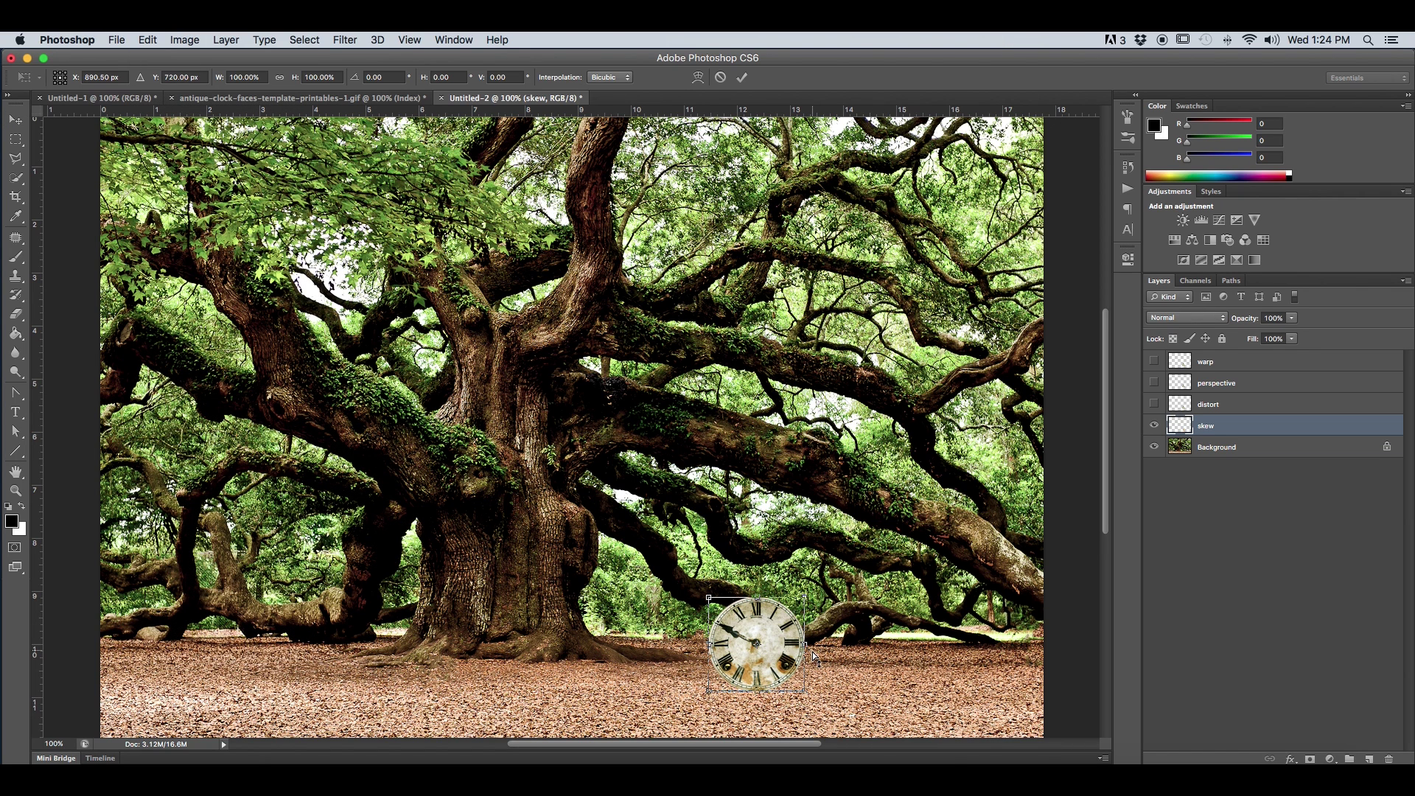
mouse_move(709, 598)
mouse_down()
mouse_move(733, 602)
mouse_move(674, 597)
mouse_move(719, 571)
mouse_move(706, 621)
mouse_up()
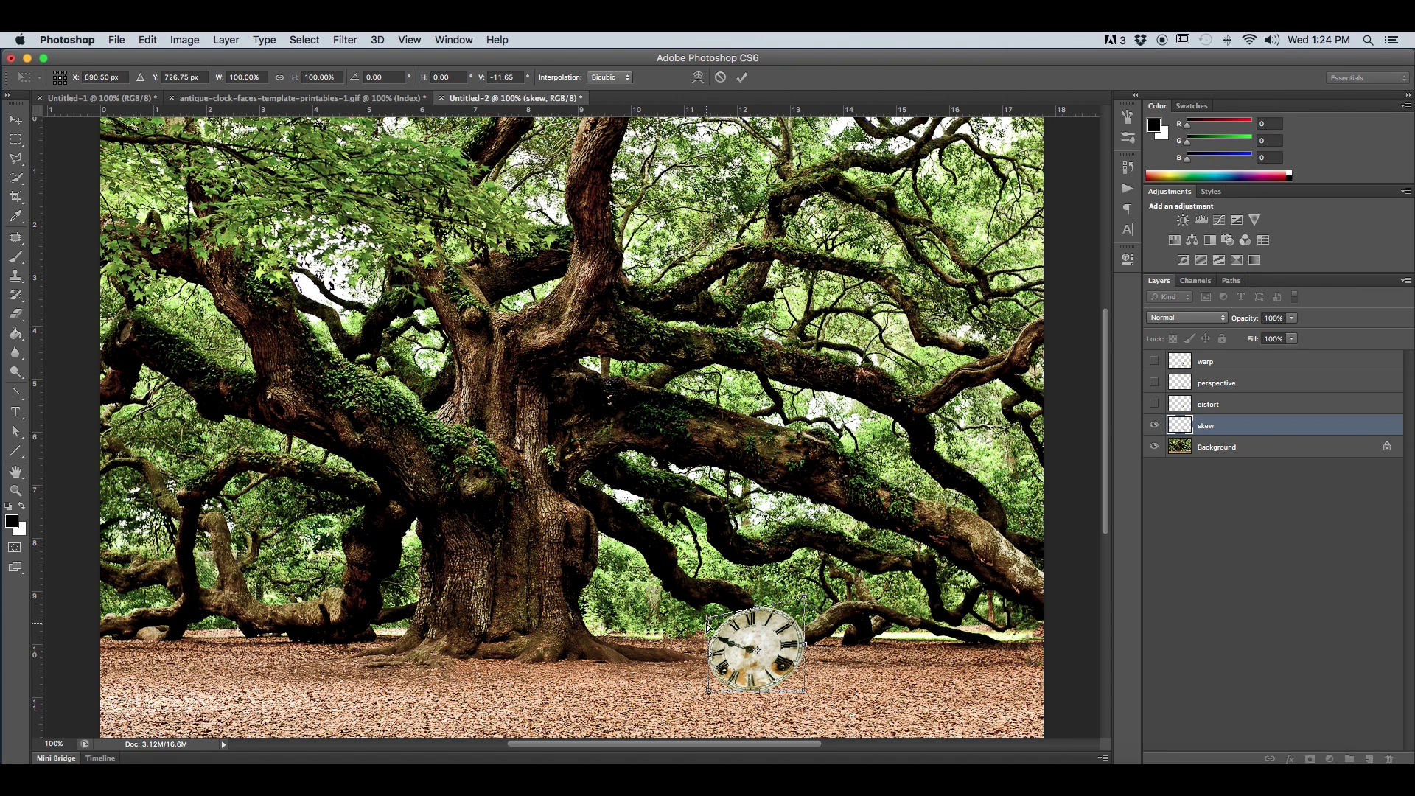
key(super+z)
drag(706, 696, 925, 689)
drag(707, 597, 834, 621)
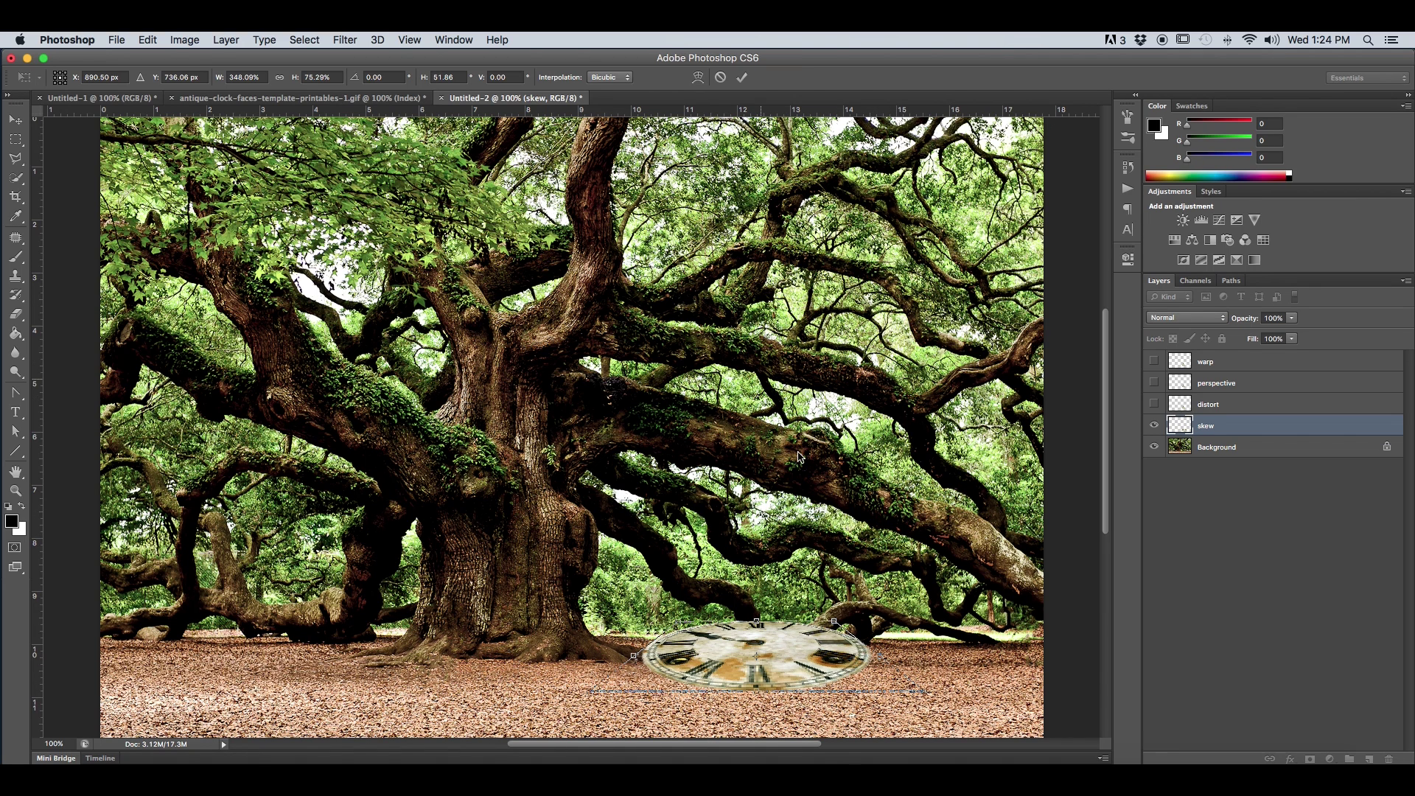
click(747, 79)
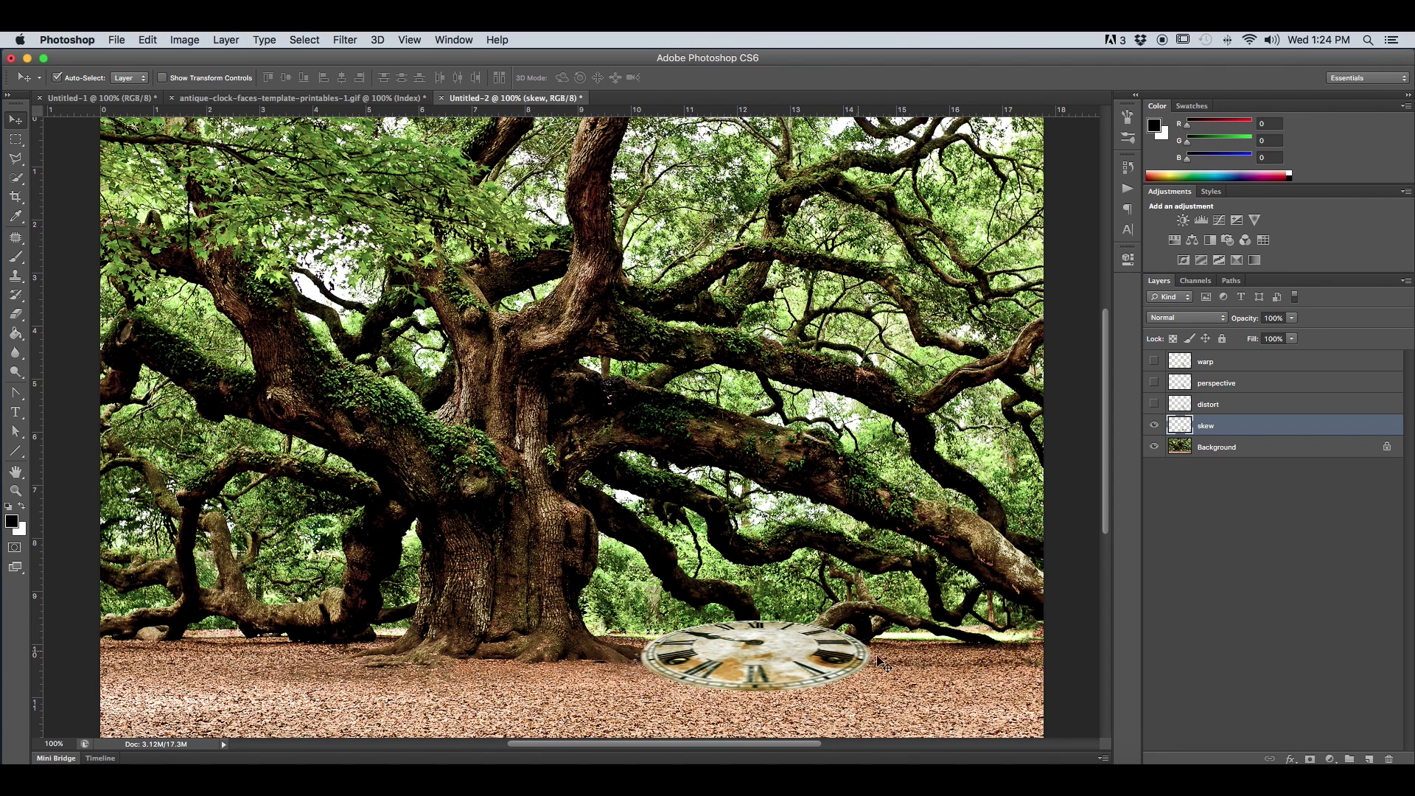
Scale the flattened clock to about 57% and make the distort layer visible again
key(super+t)
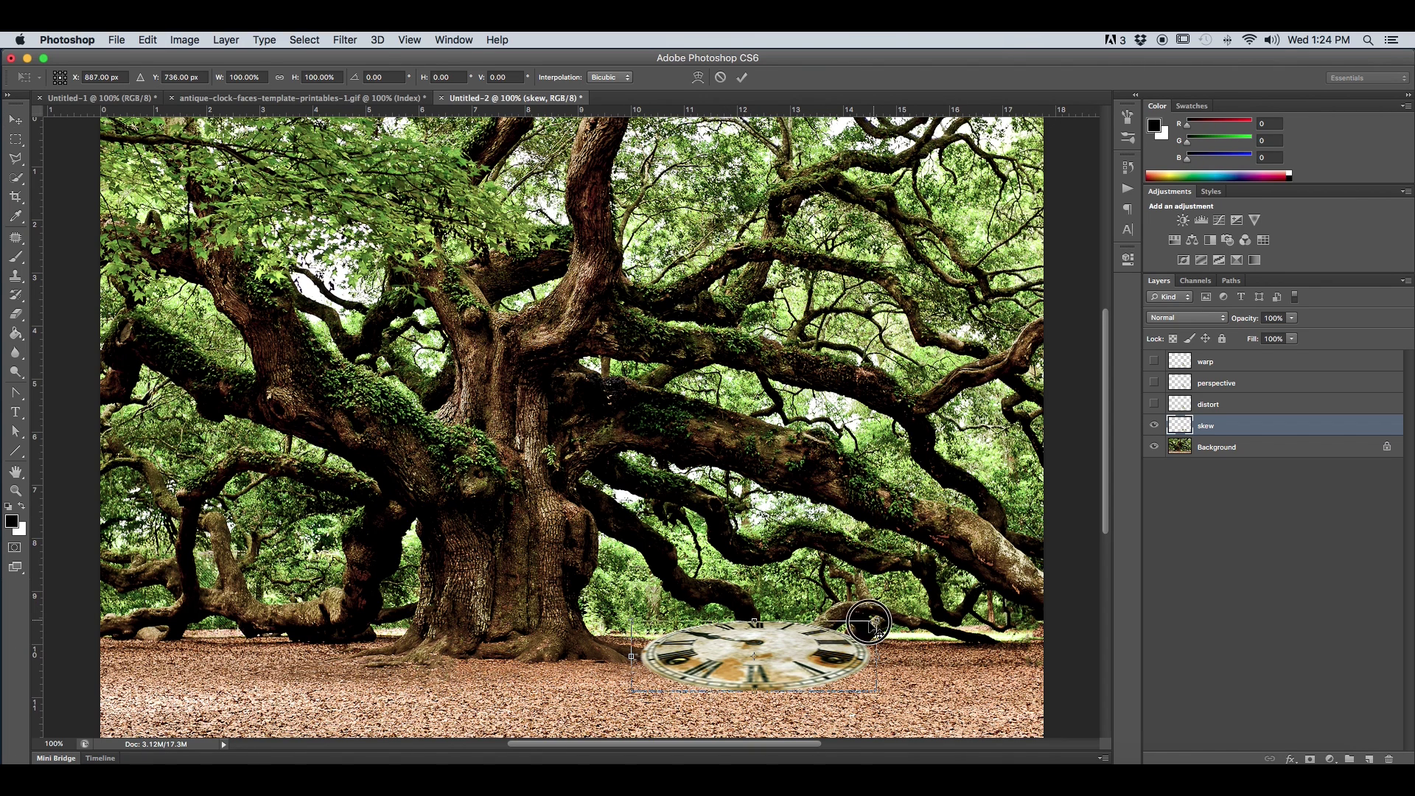
drag(876, 621, 844, 690)
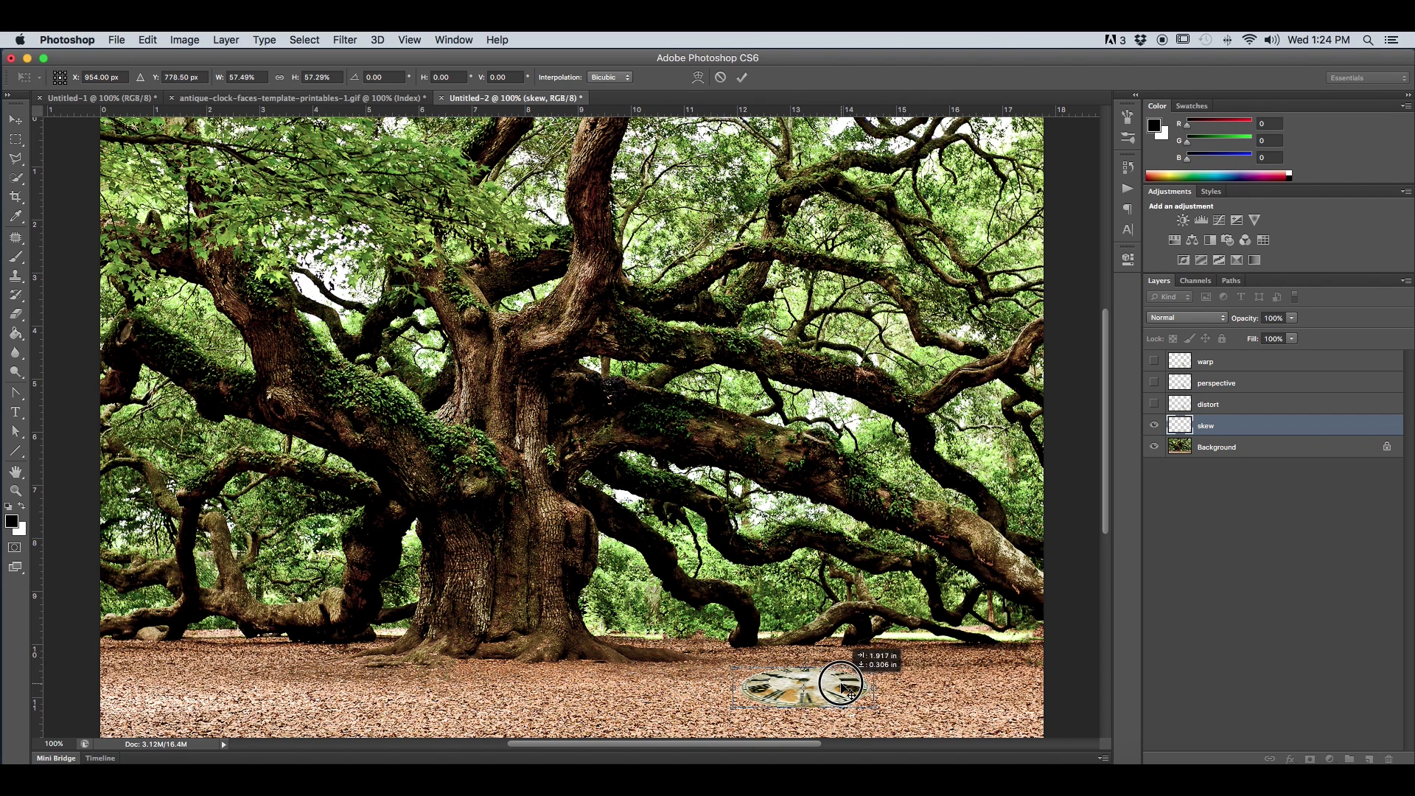
click(741, 76)
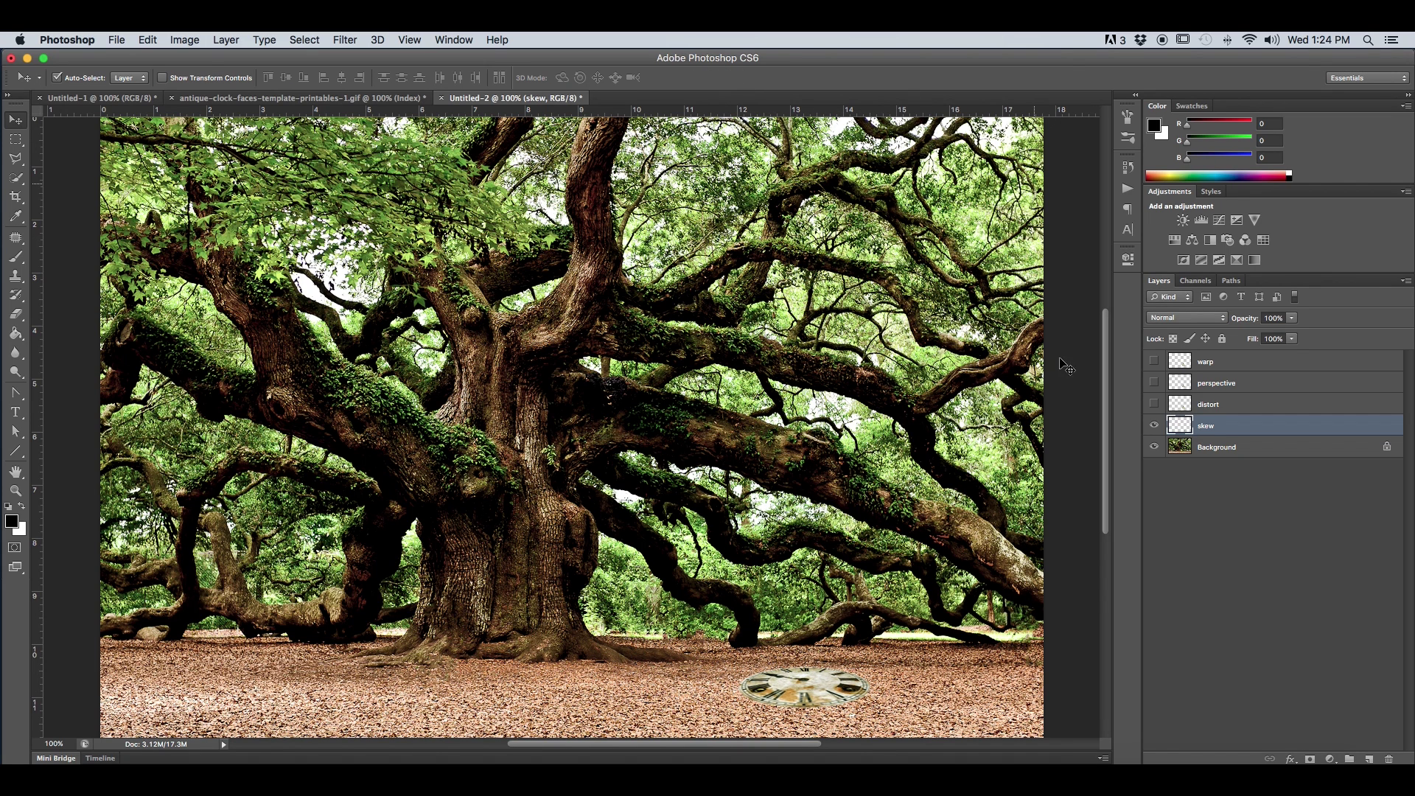
click(1154, 404)
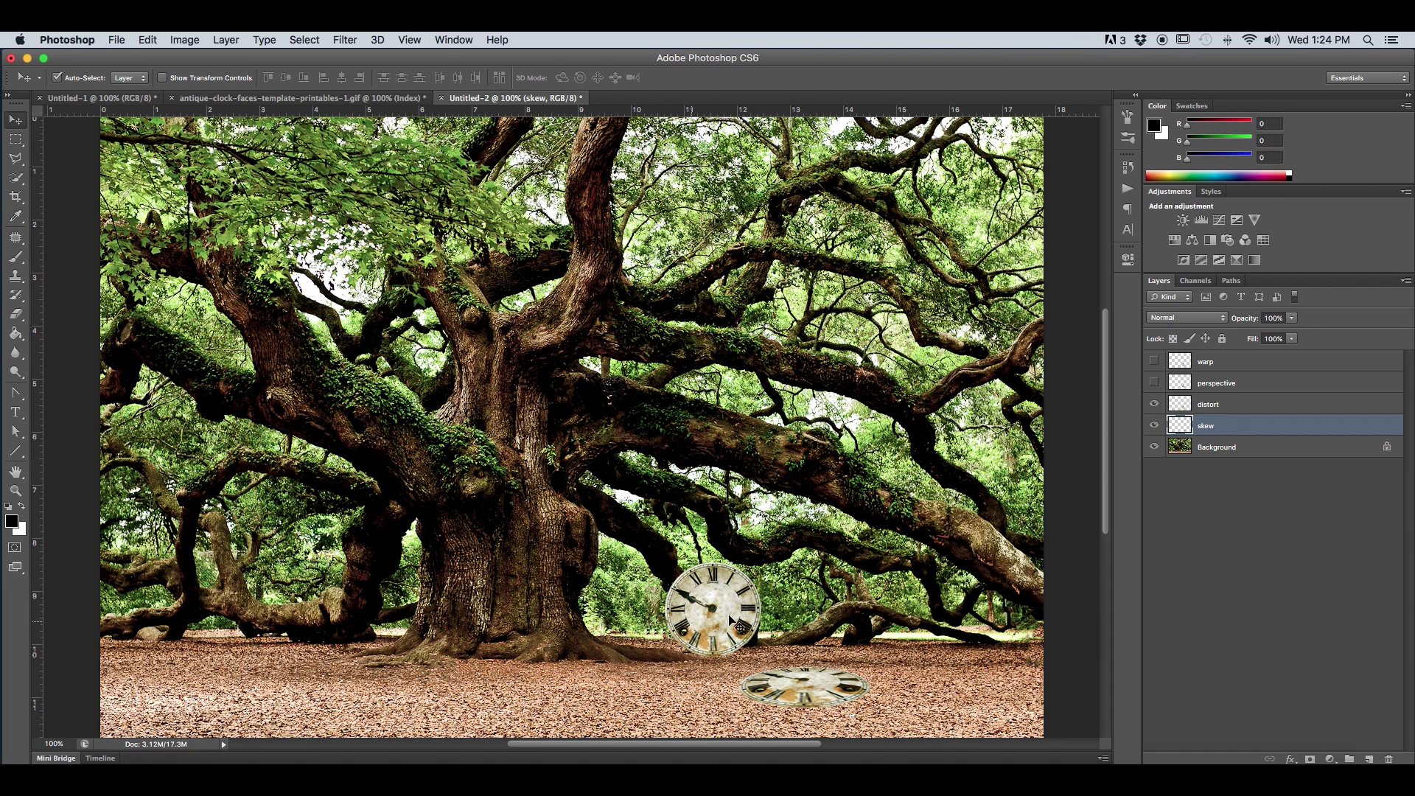
Move the distort clock up onto the tree trunk and scale it to about 61%
drag(732, 622, 494, 383)
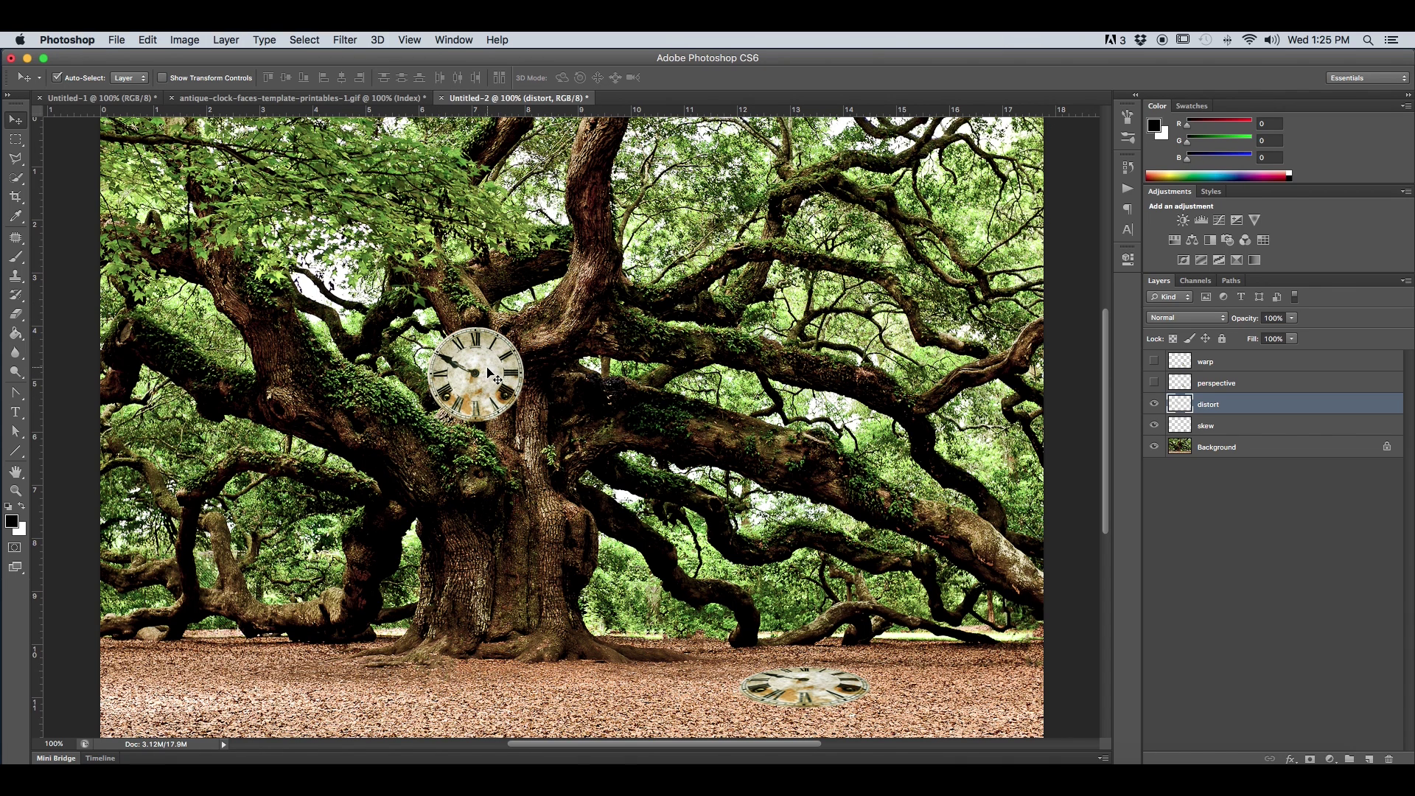
key(super+t)
drag(524, 328, 490, 361)
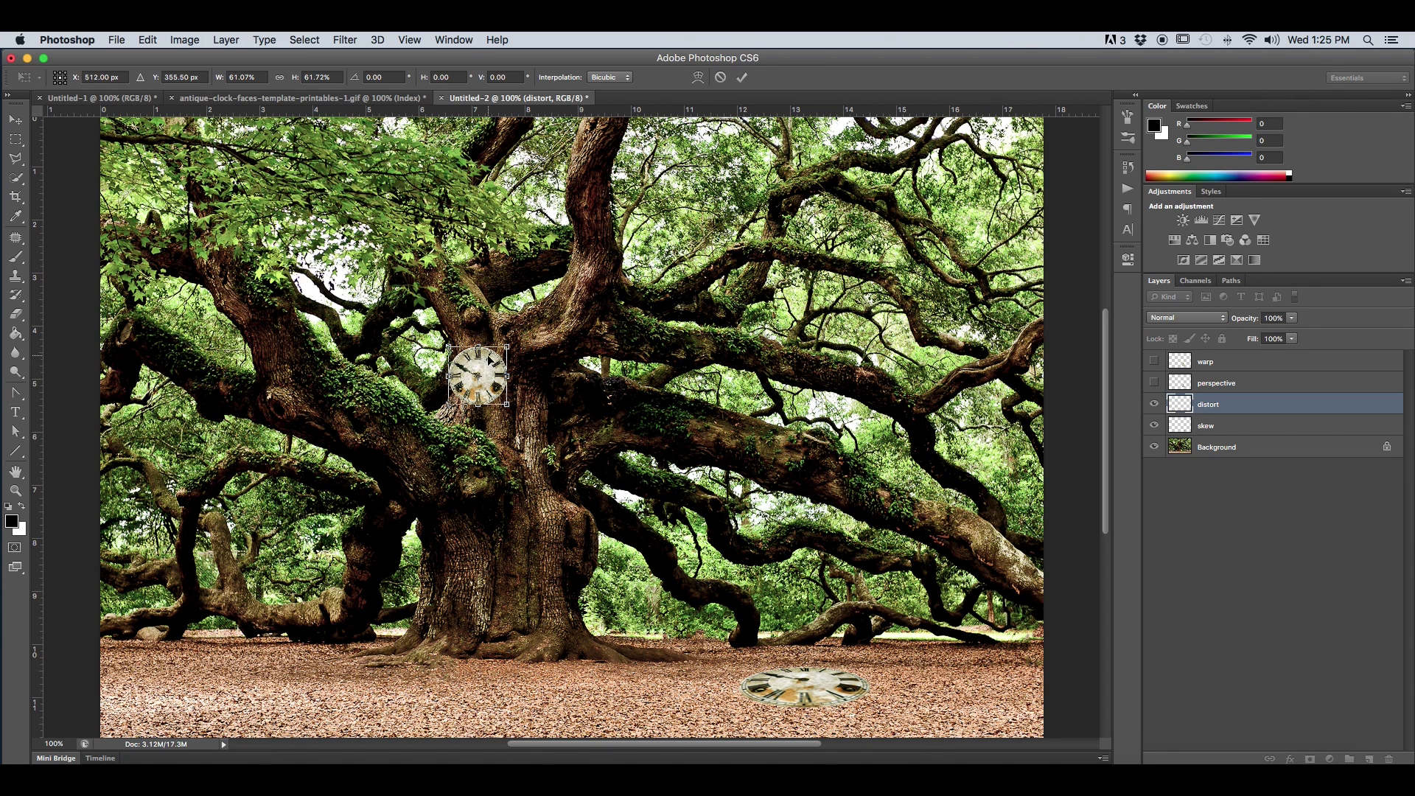
click(742, 76)
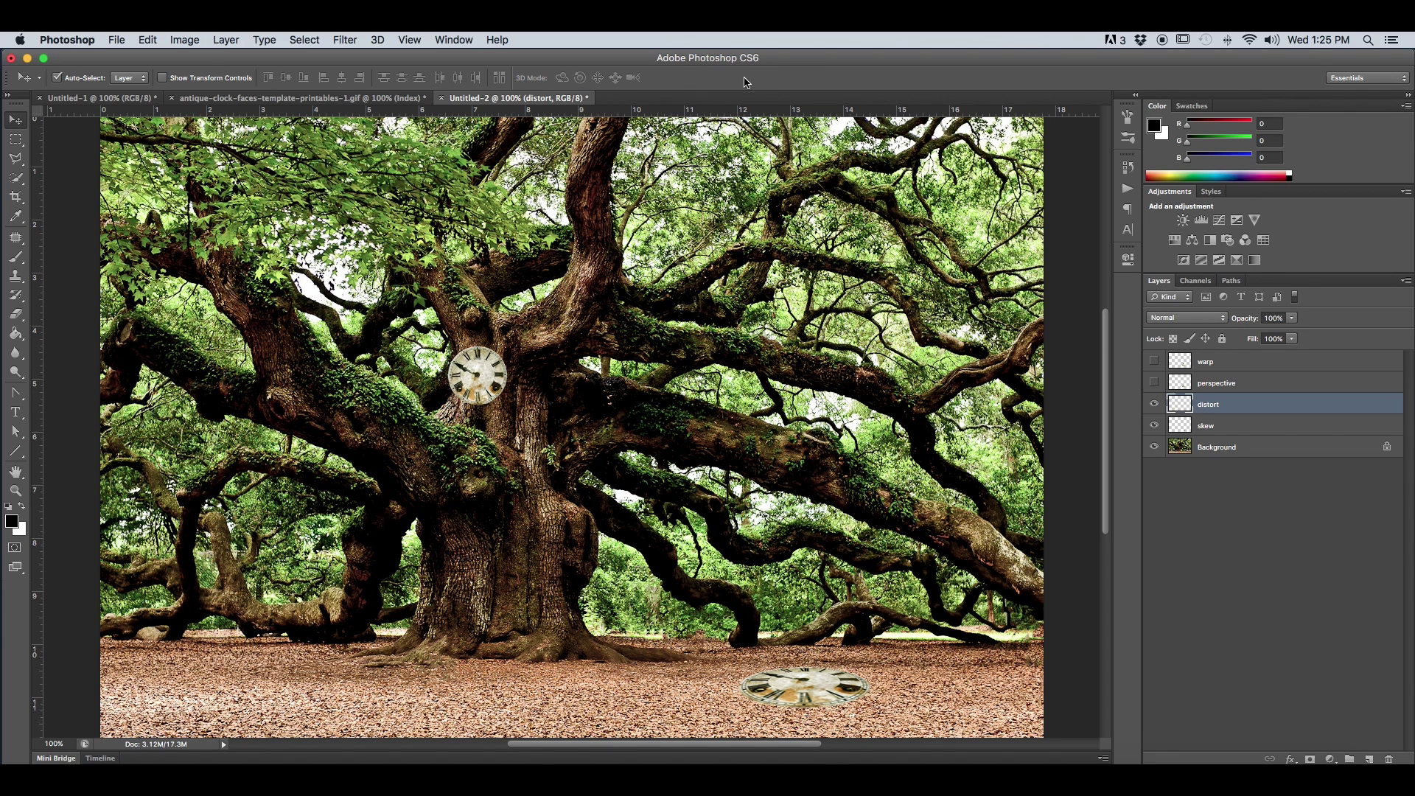
Start an Edit > Transform > Distort on the trunk clock
click(148, 40)
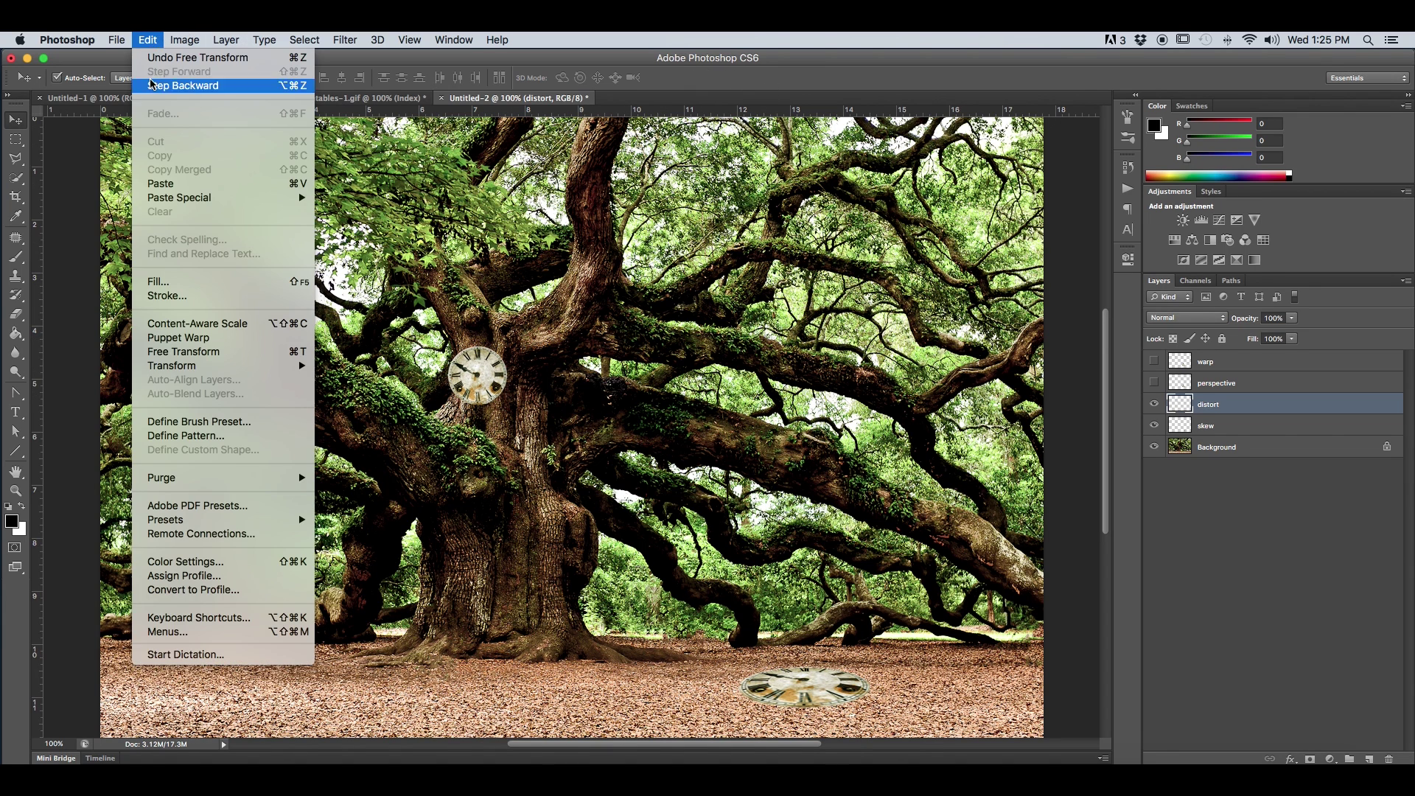
mouse_move(219, 366)
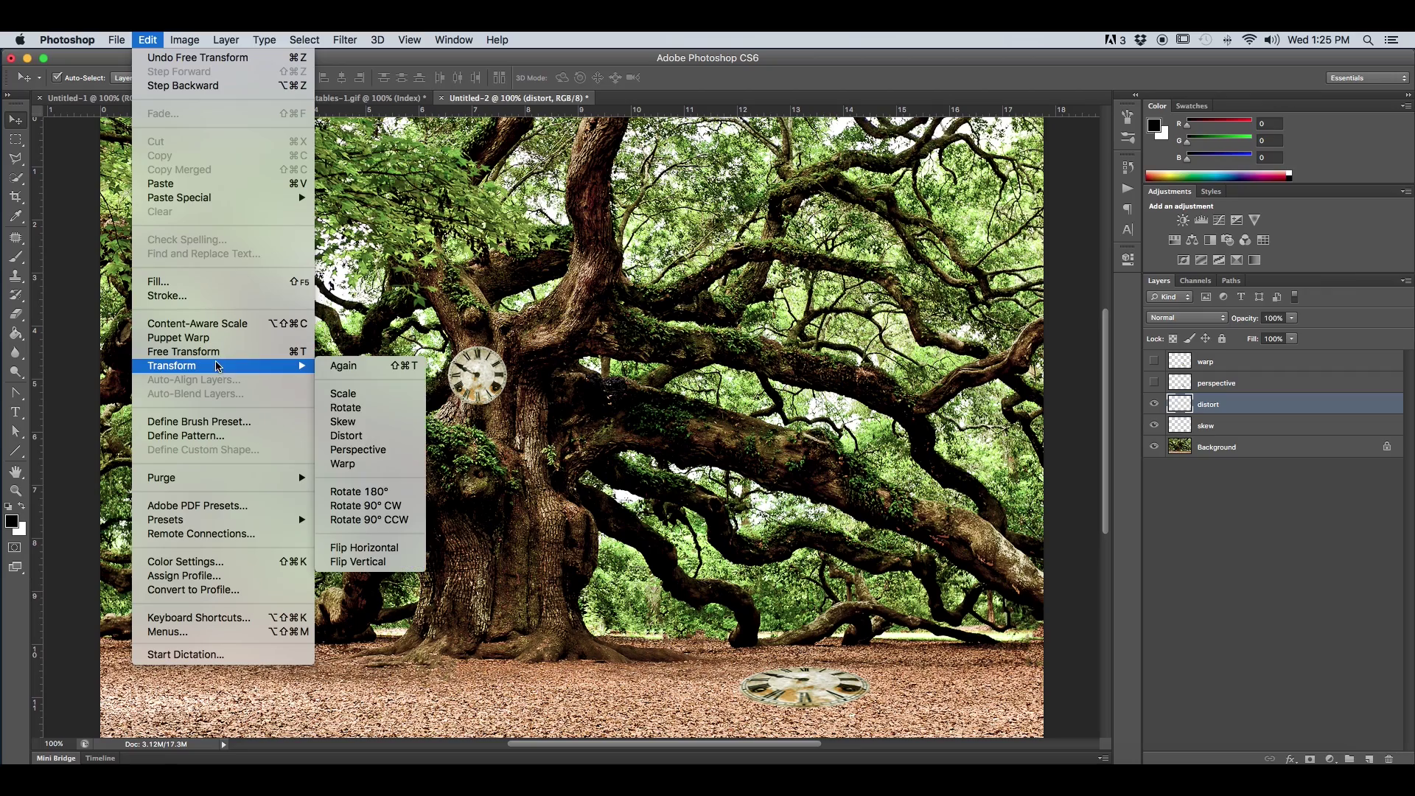
click(348, 436)
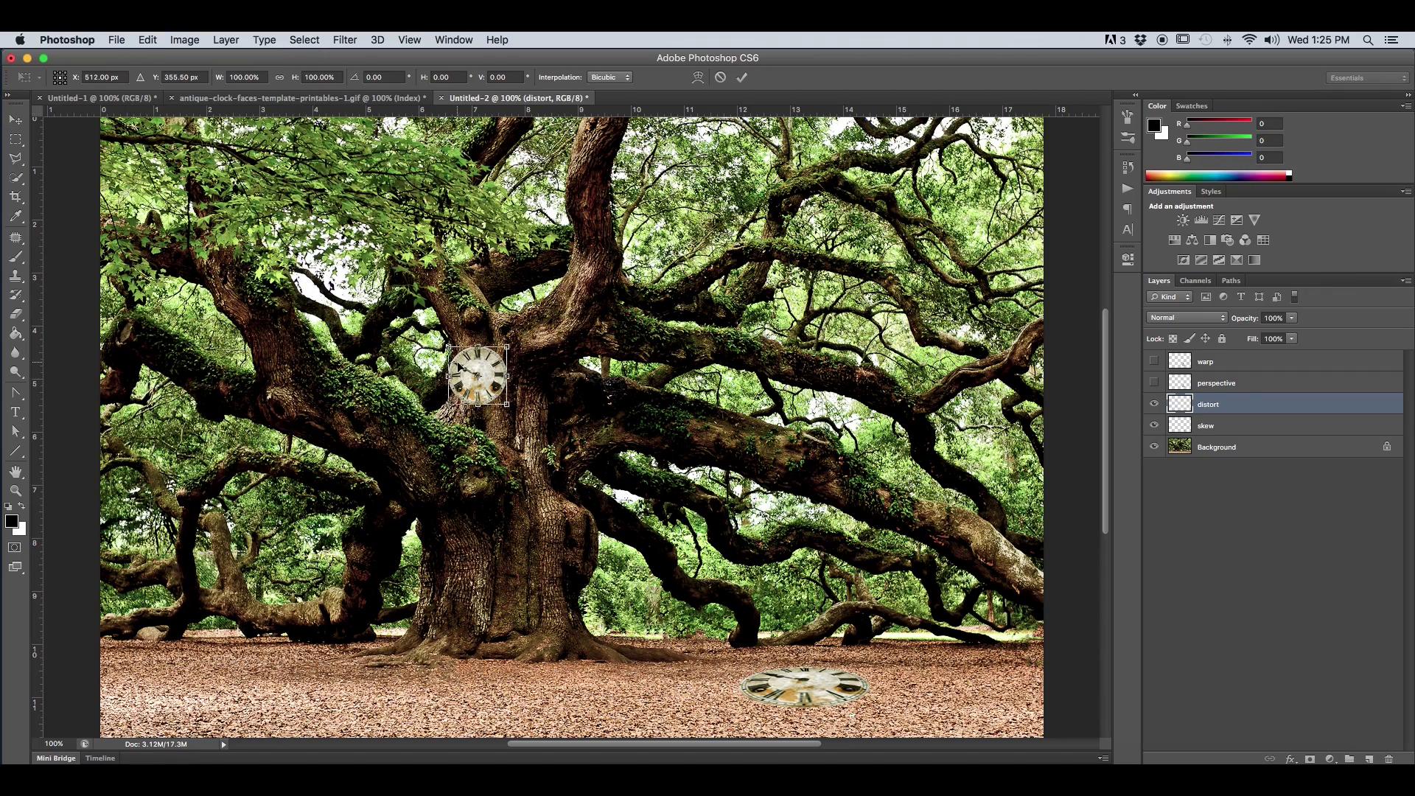
scroll(459, 366, up, 5)
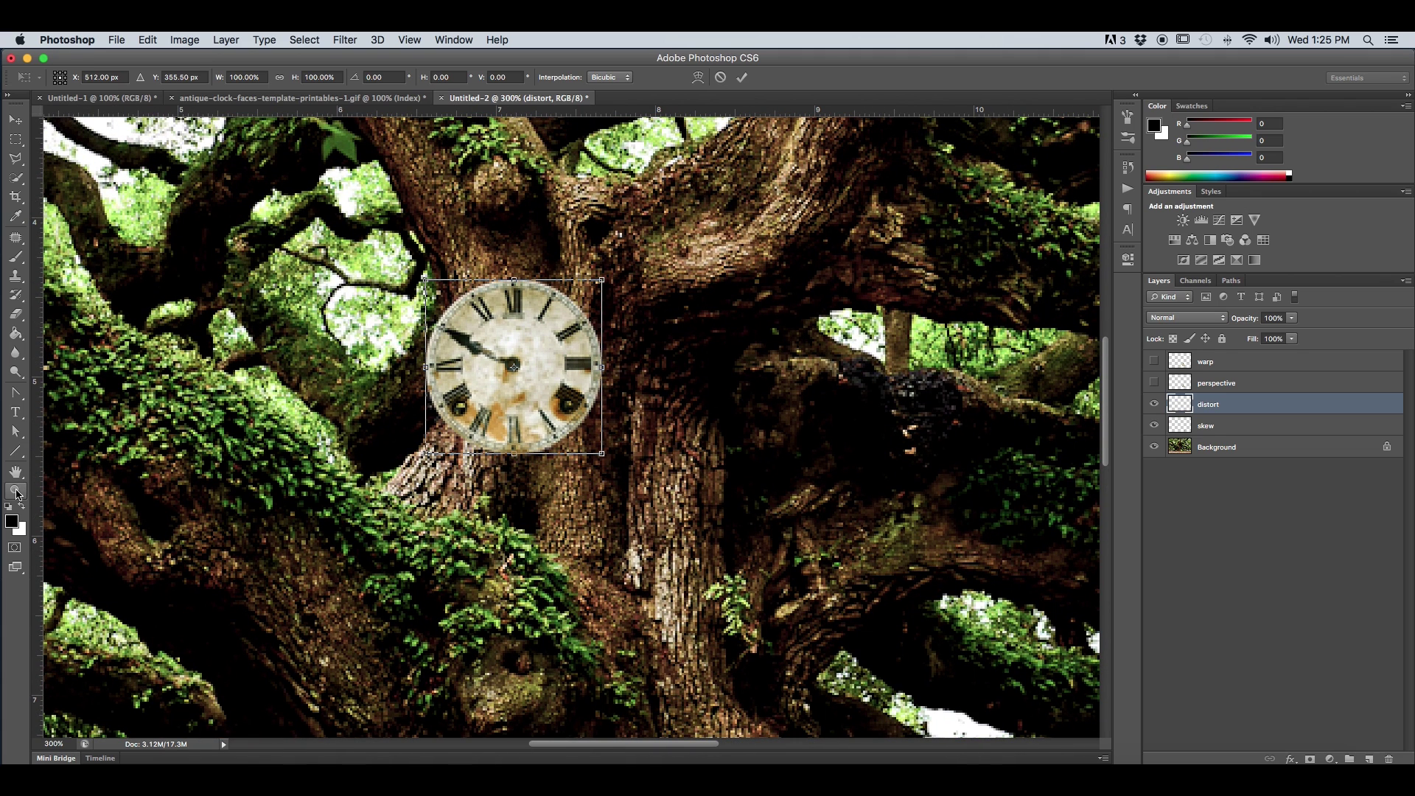
Pull the trunk clock's four corners into a tilted, narrowed shape hugging the bark, then apply
drag(606, 458, 648, 467)
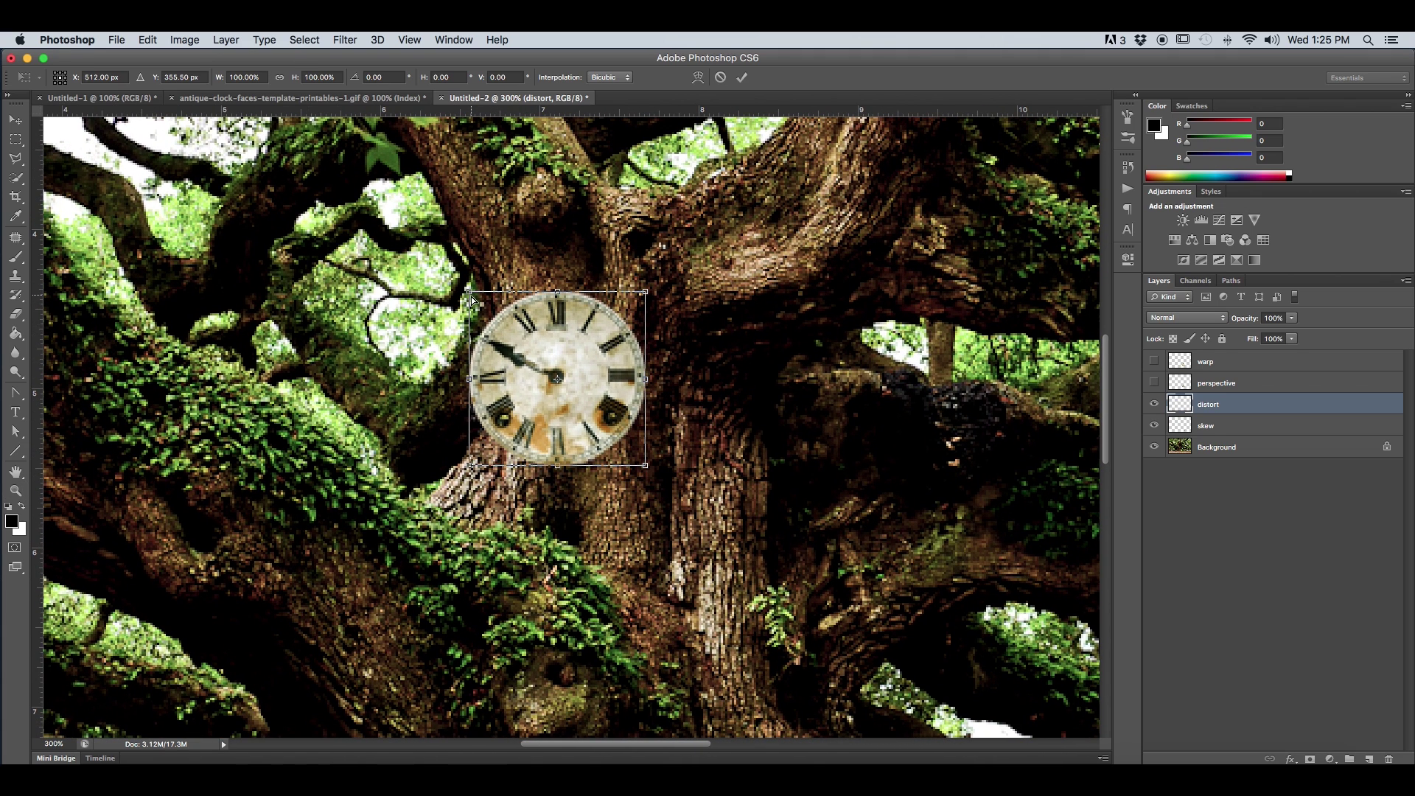
drag(473, 300, 509, 320)
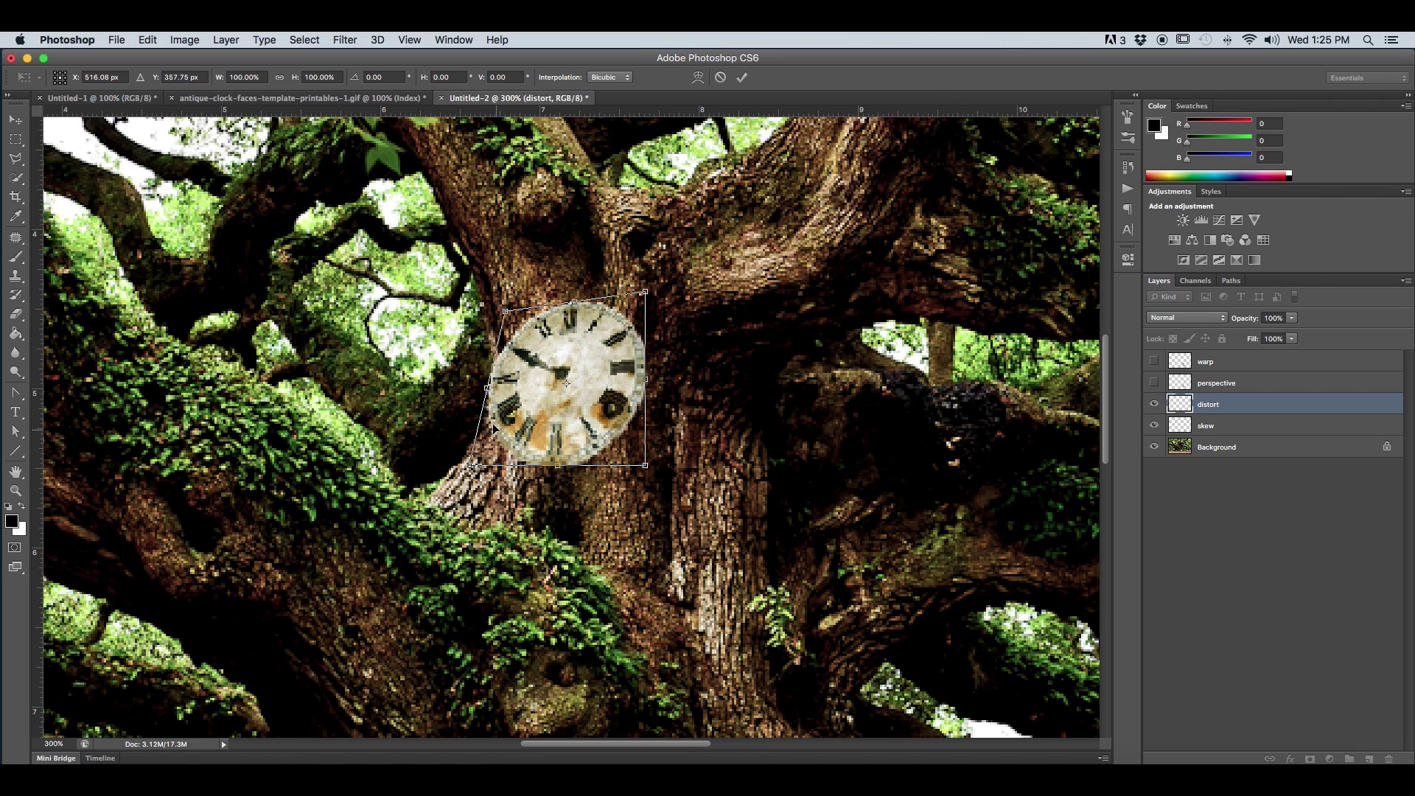
drag(472, 465, 640, 499)
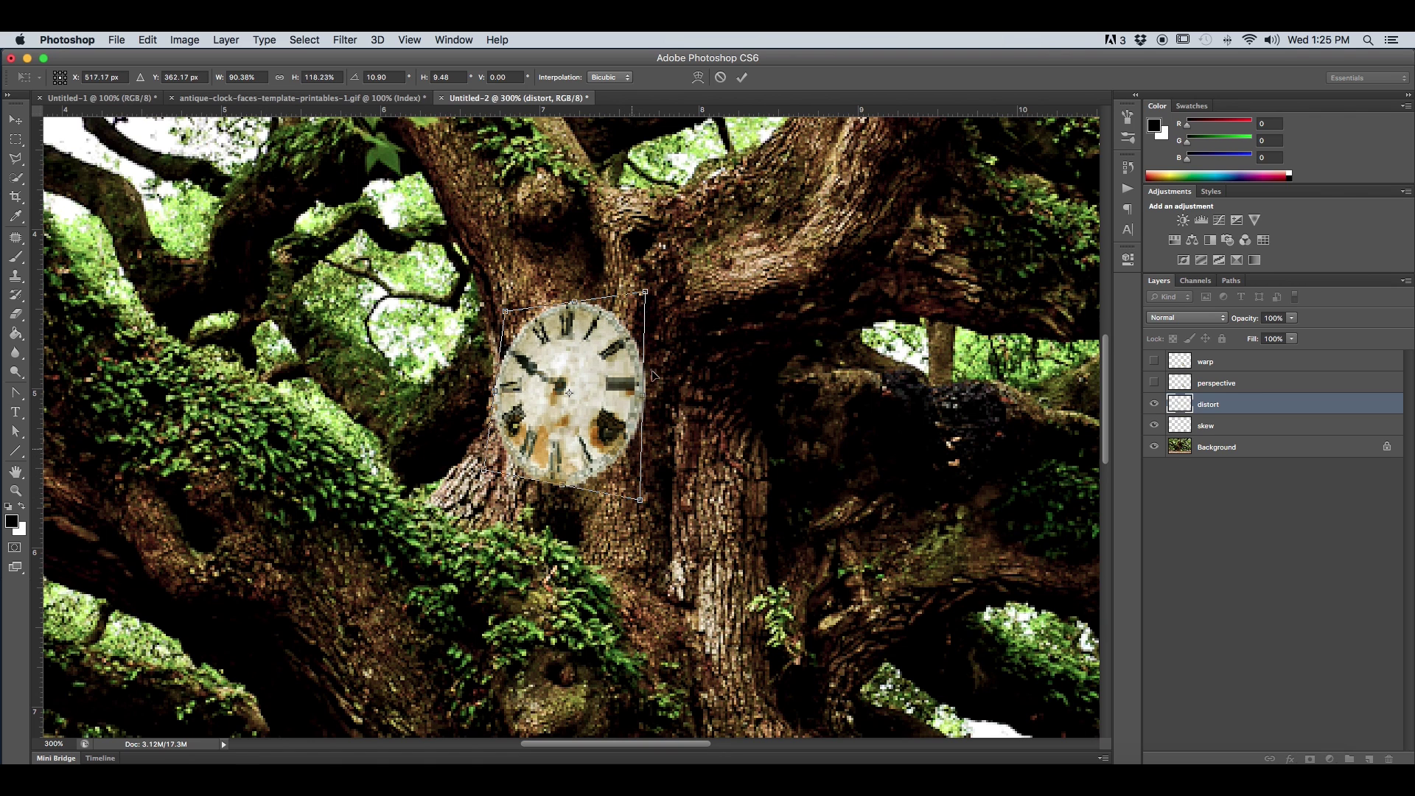
drag(646, 293, 607, 282)
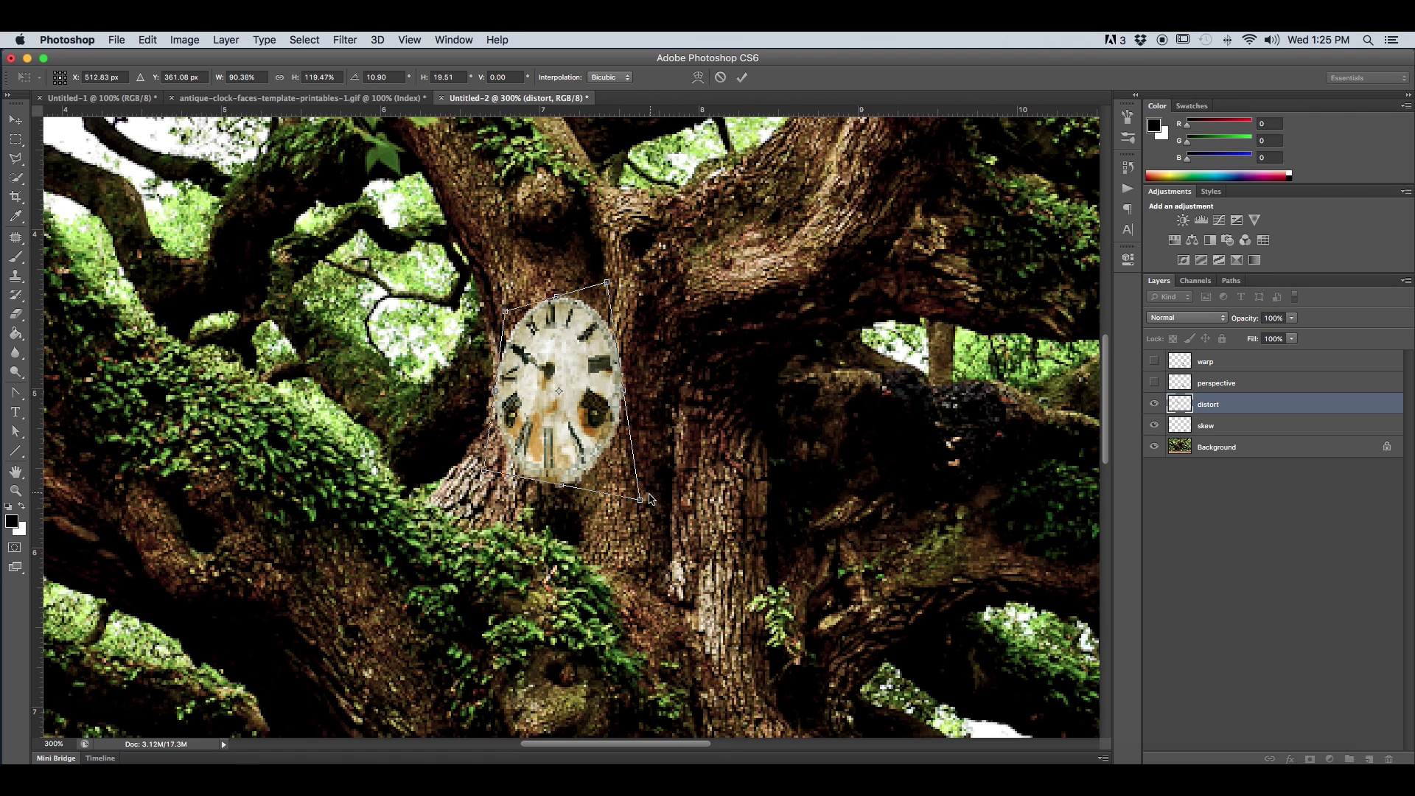
drag(638, 503, 581, 501)
drag(509, 309, 513, 314)
drag(486, 472, 488, 469)
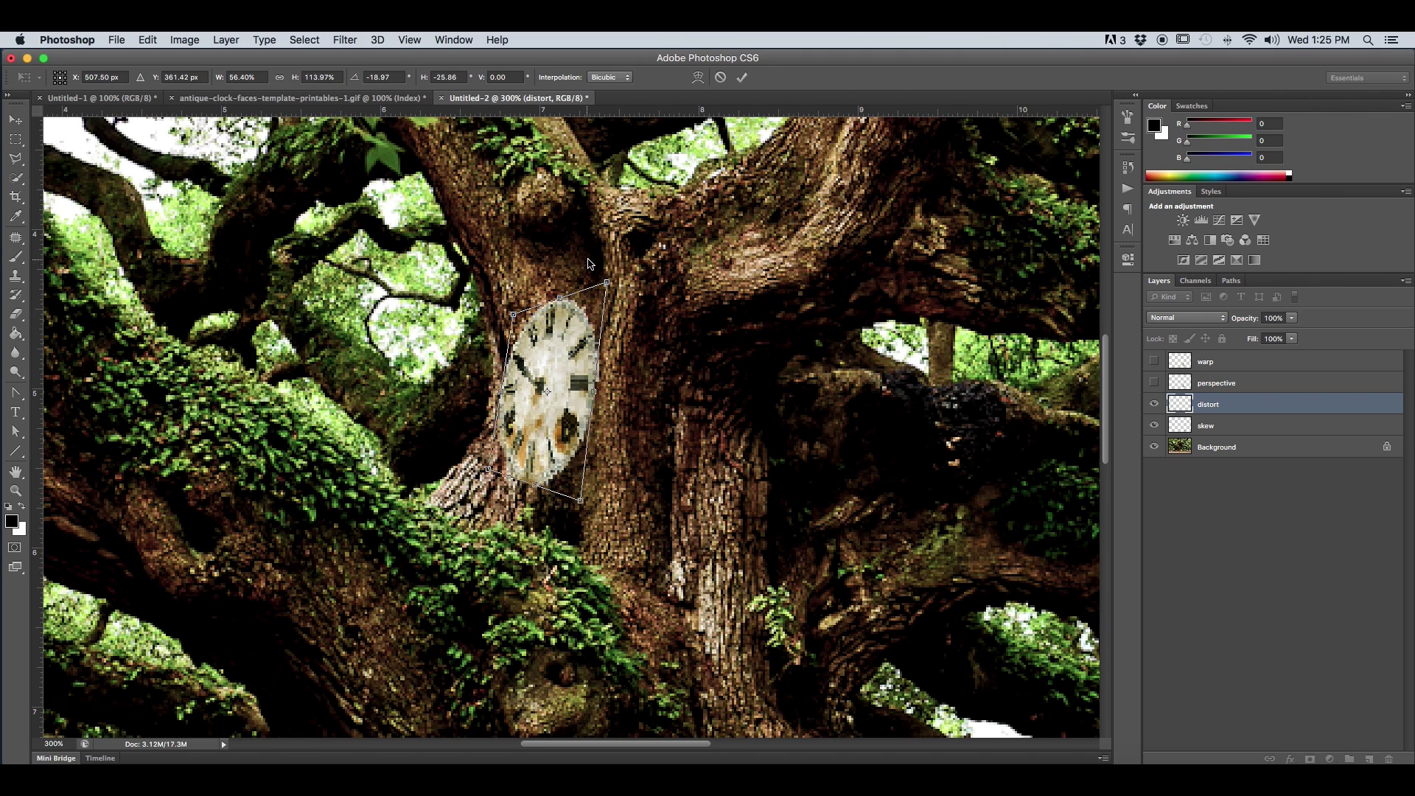
drag(515, 314, 518, 315)
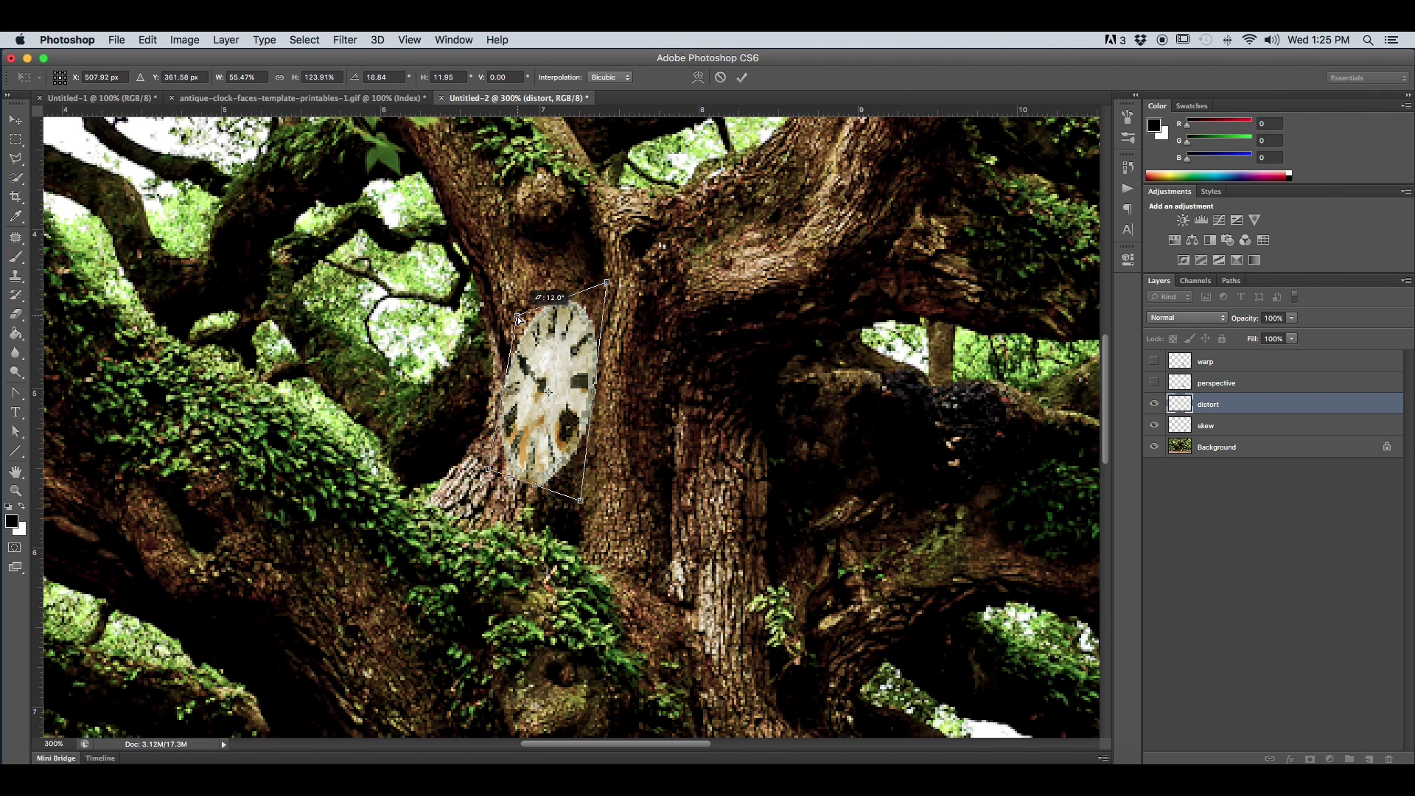
drag(609, 281, 605, 282)
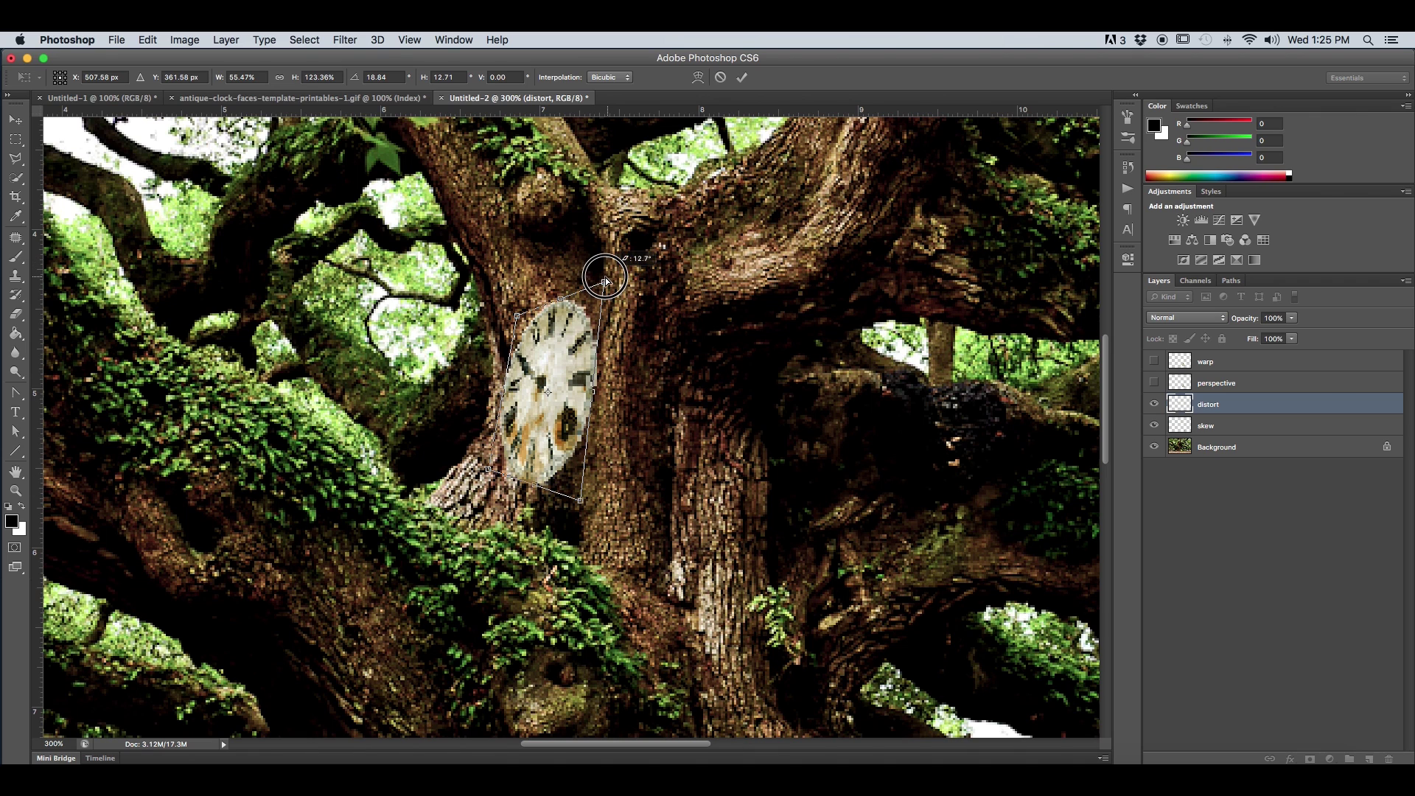
click(740, 78)
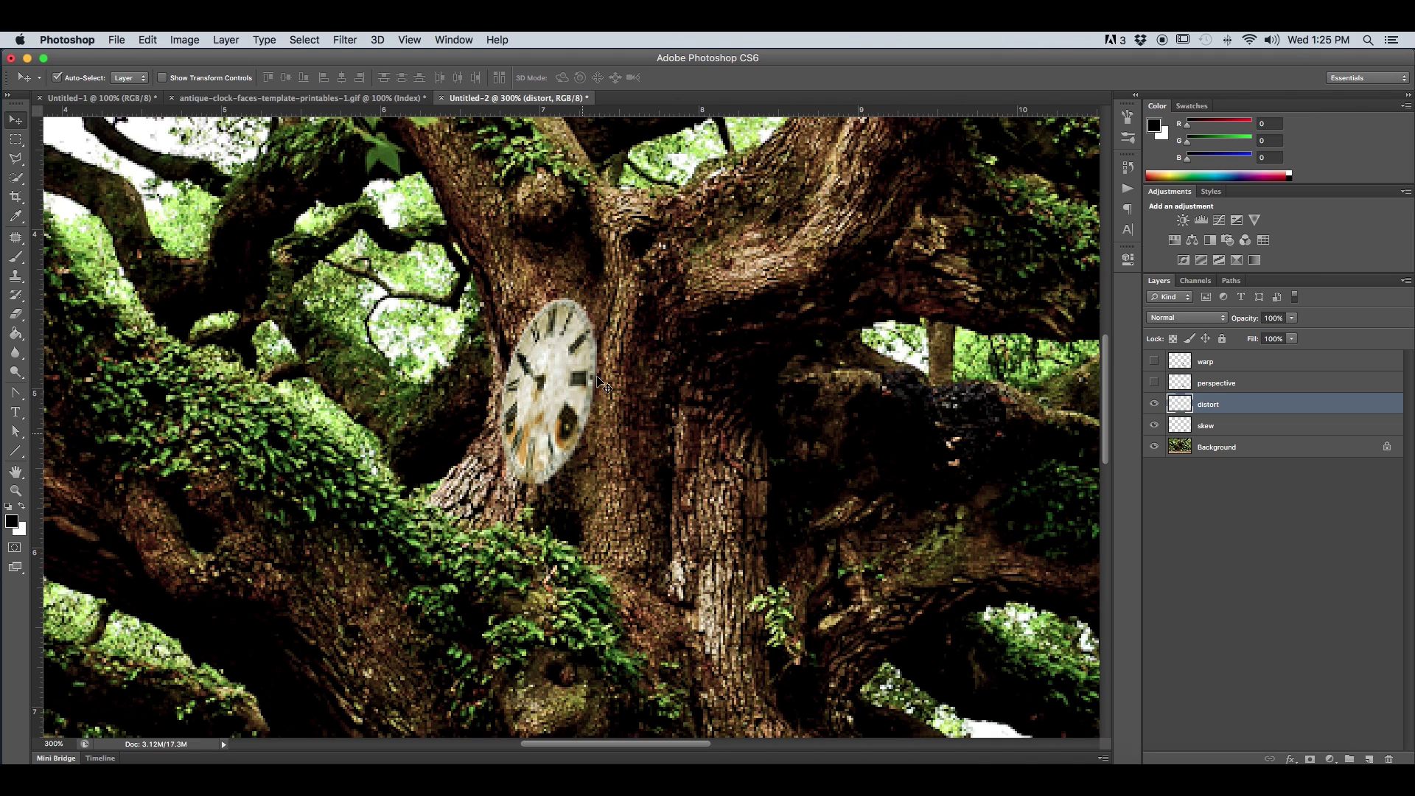
key(super+minus)
key(super+minus)
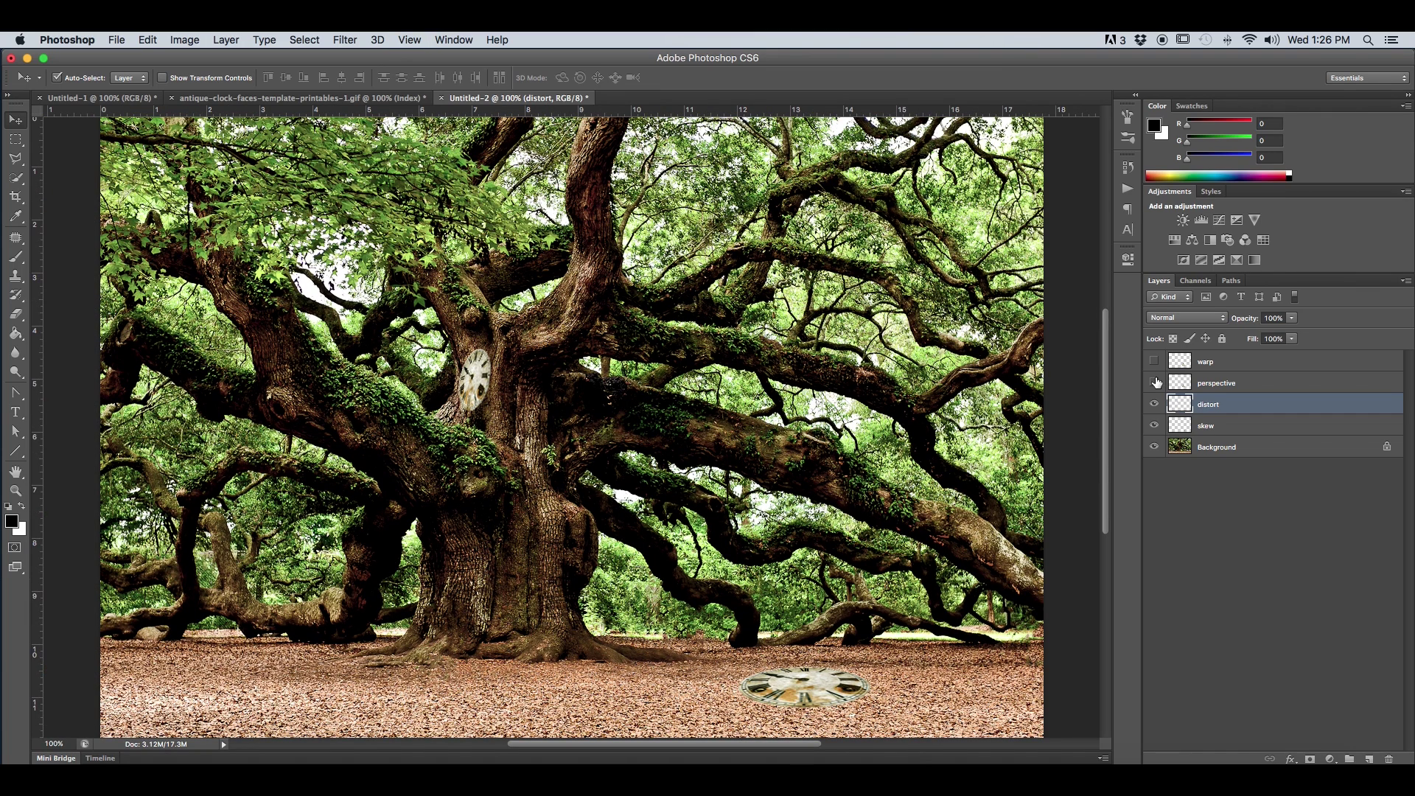
Show the perspective layer's clock and move it left and down toward the trunk
click(1154, 382)
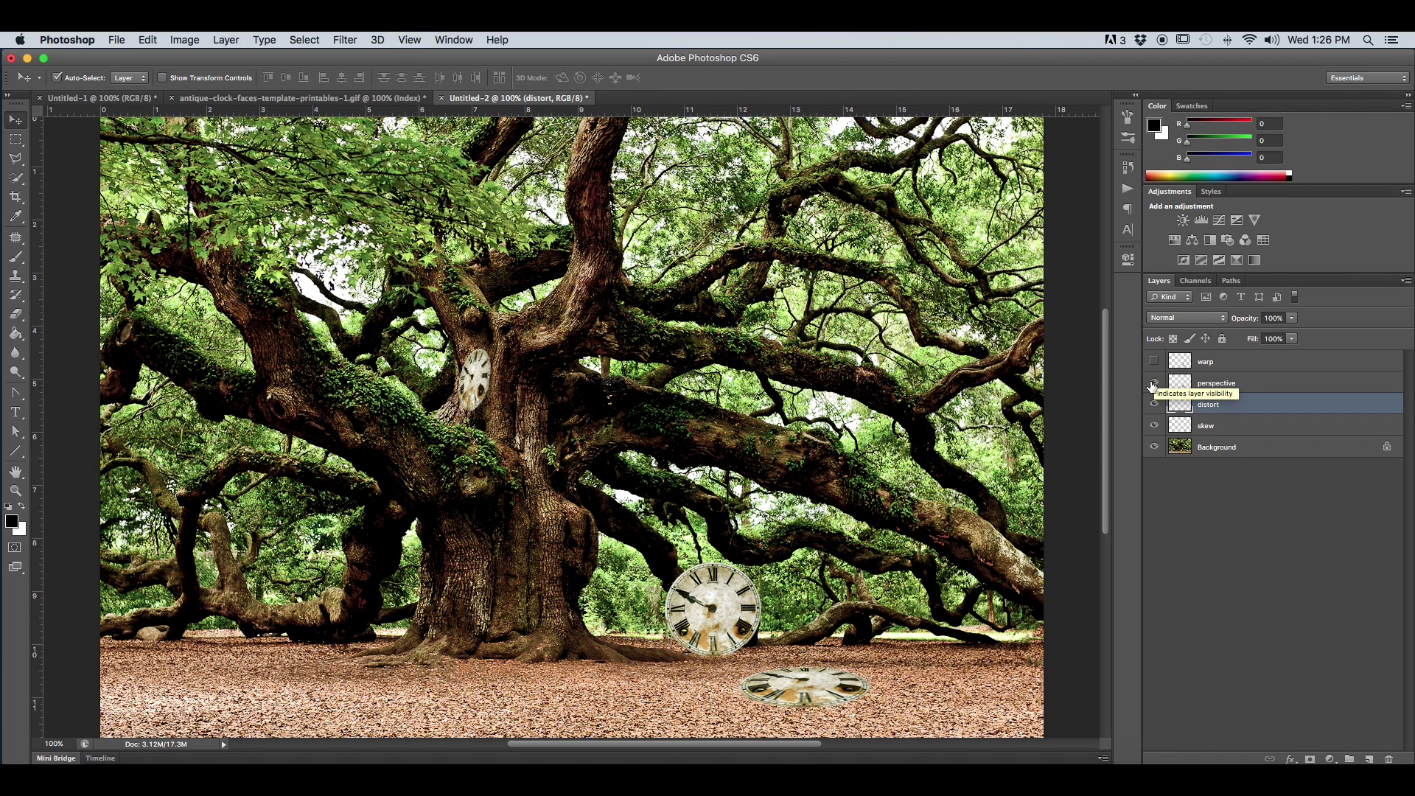
drag(668, 626, 499, 625)
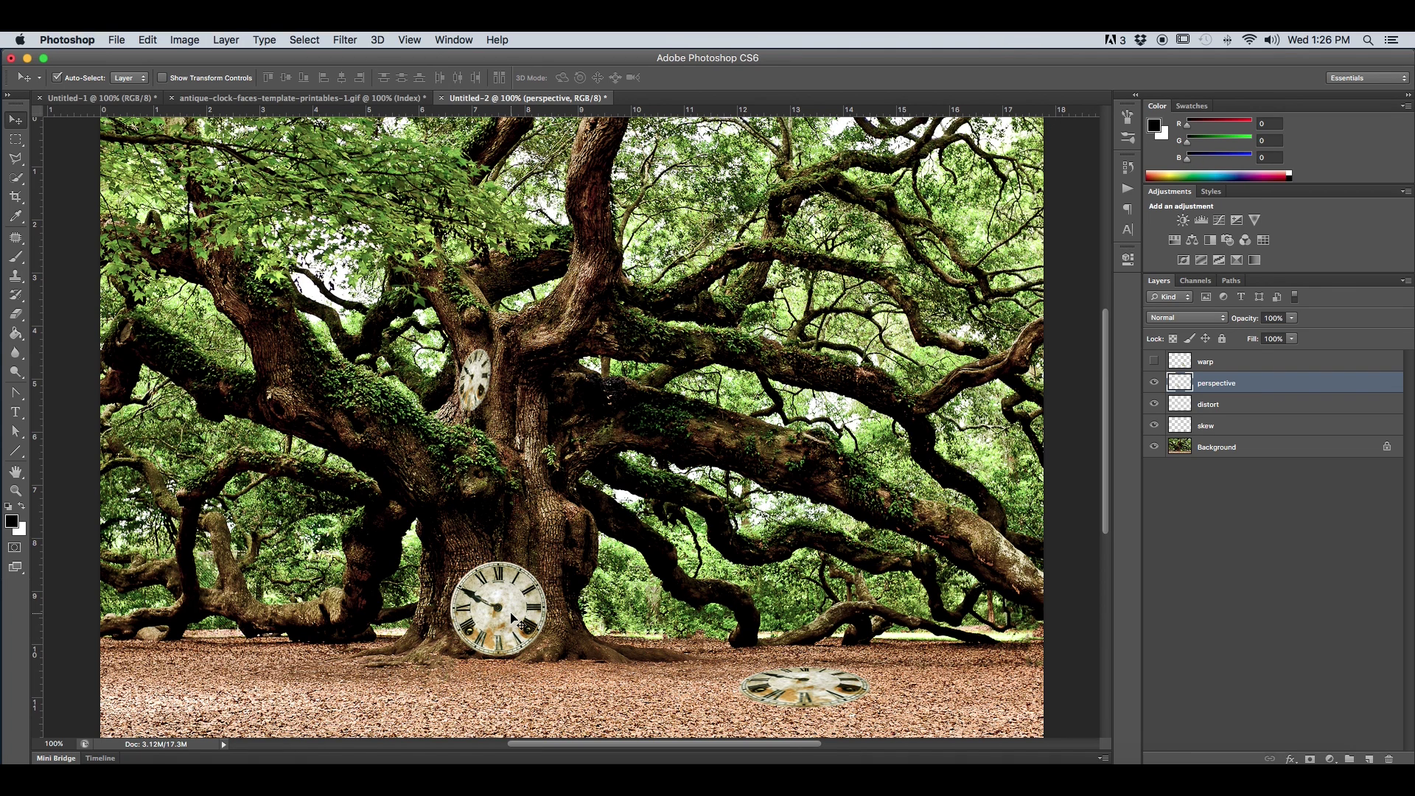
drag(513, 617, 515, 628)
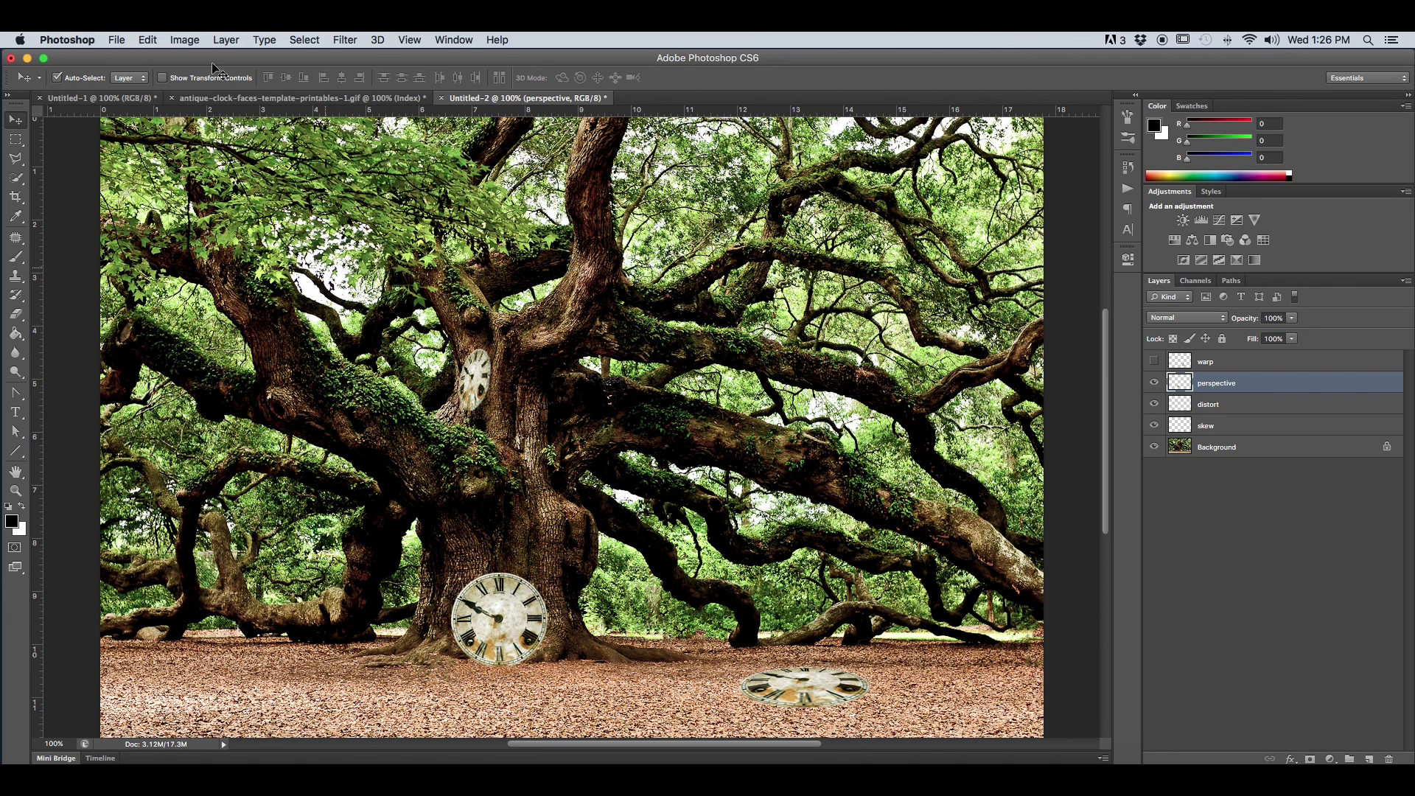
Give the perspective clock a tapered perspective, place it near the trunk base, and apply
click(147, 39)
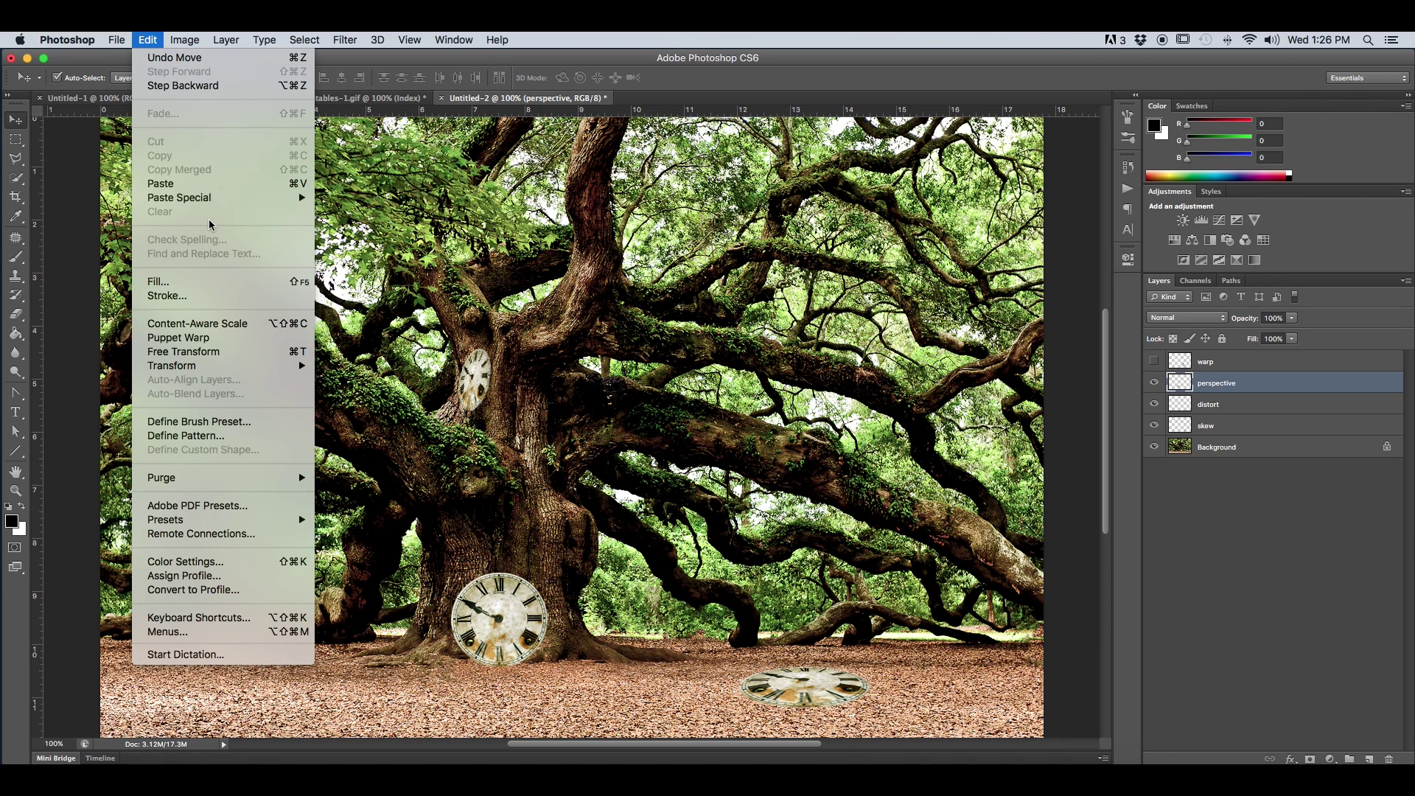
mouse_move(291, 365)
click(397, 451)
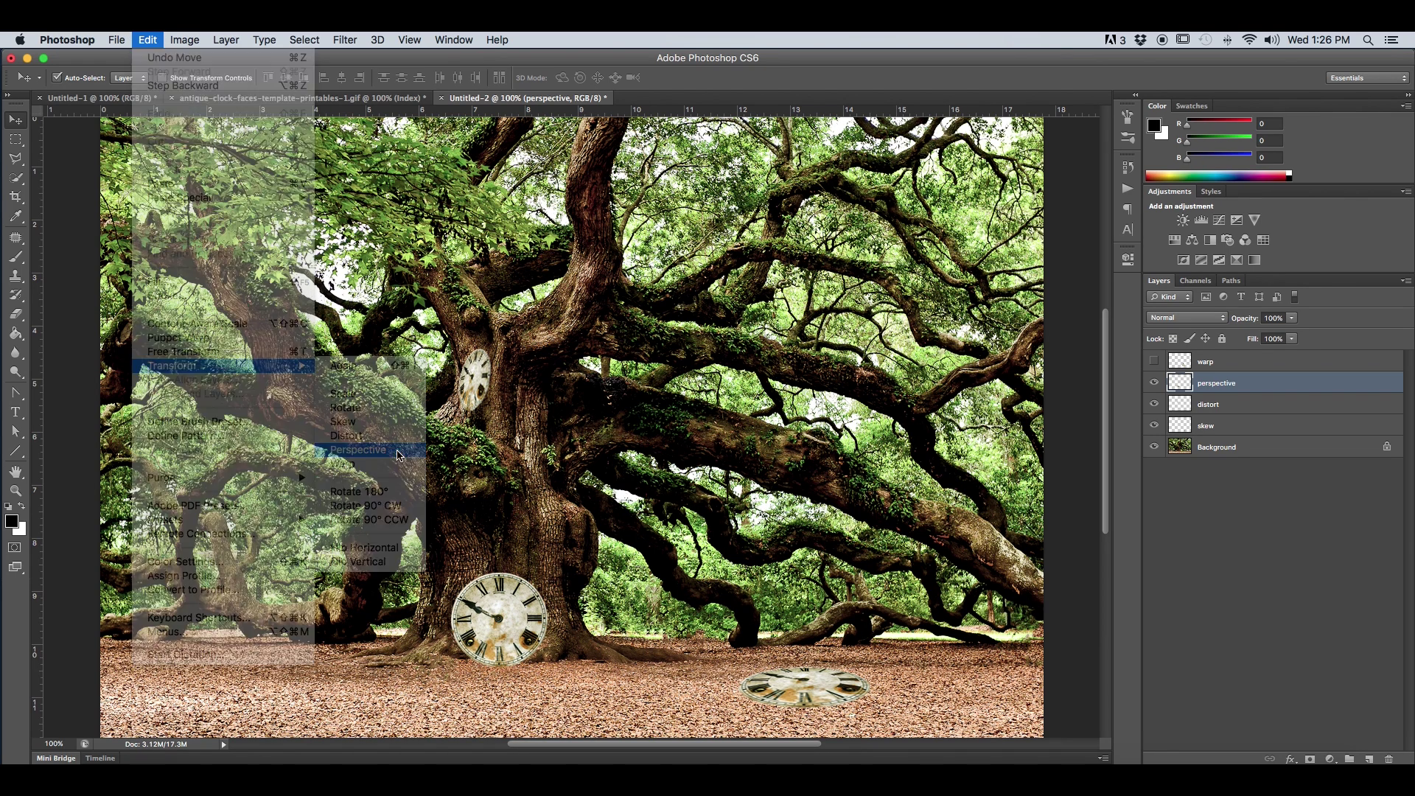
drag(452, 576, 456, 539)
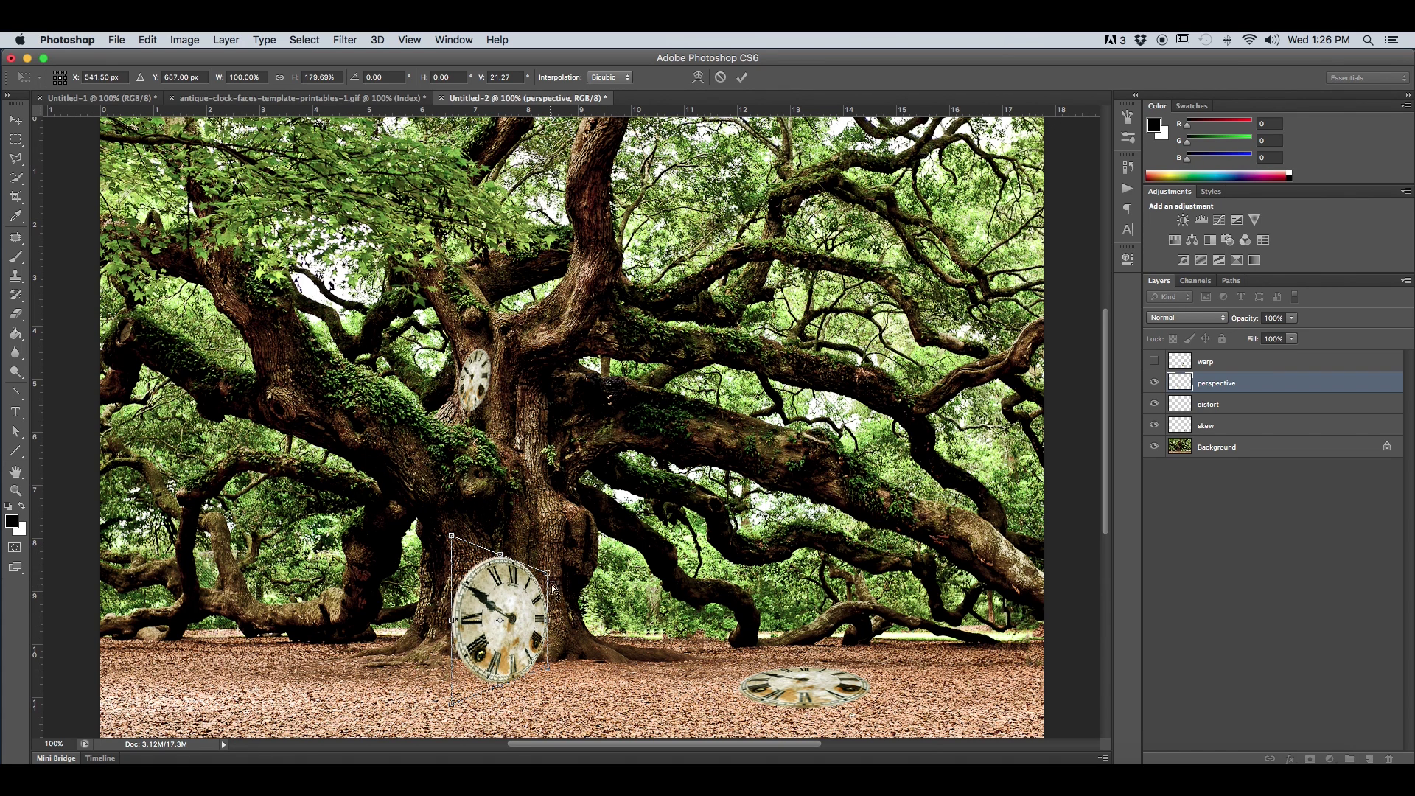
drag(453, 704, 451, 713)
drag(546, 665, 547, 667)
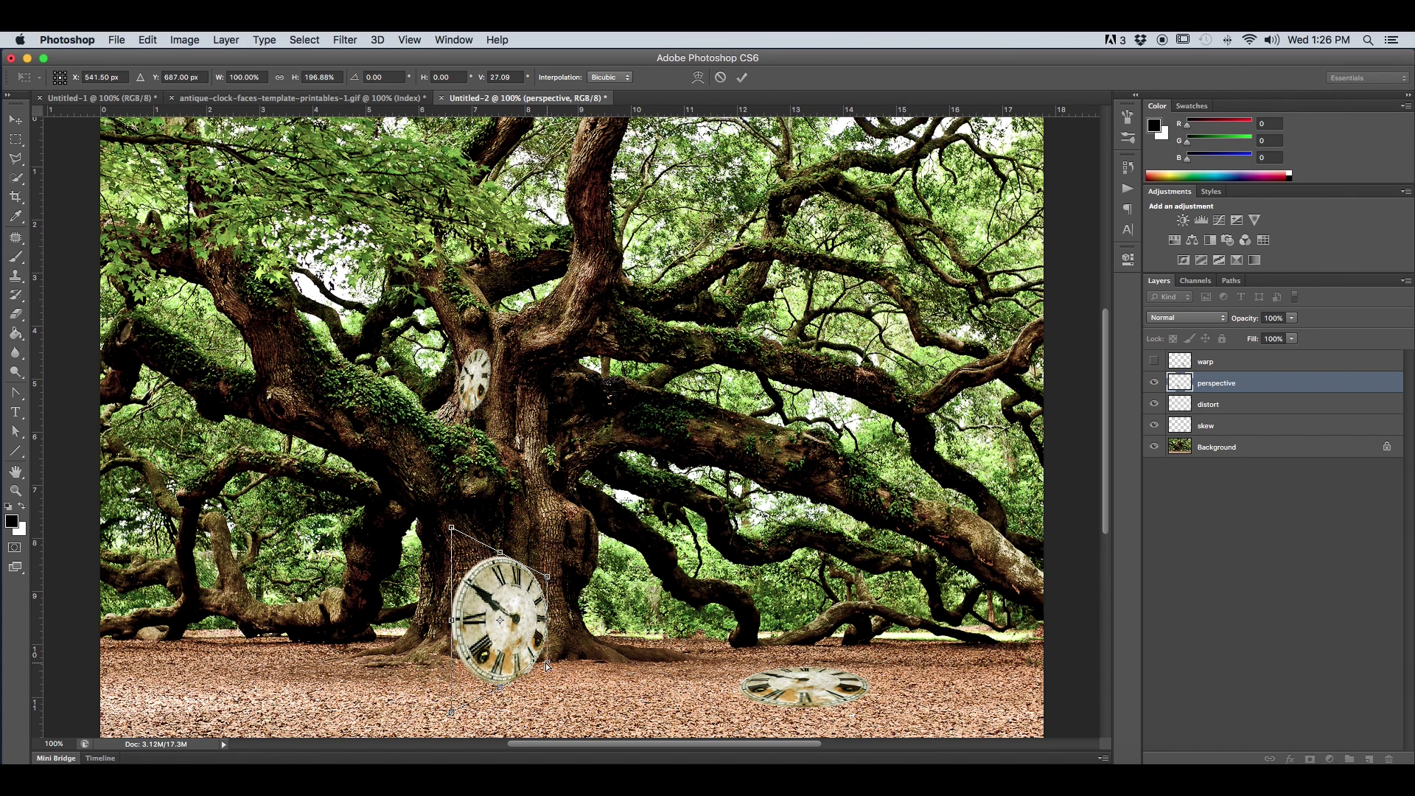
mouse_move(452, 529)
mouse_down()
mouse_move(449, 514)
mouse_move(449, 542)
mouse_move(446, 501)
mouse_move(452, 522)
mouse_up()
drag(546, 576, 548, 579)
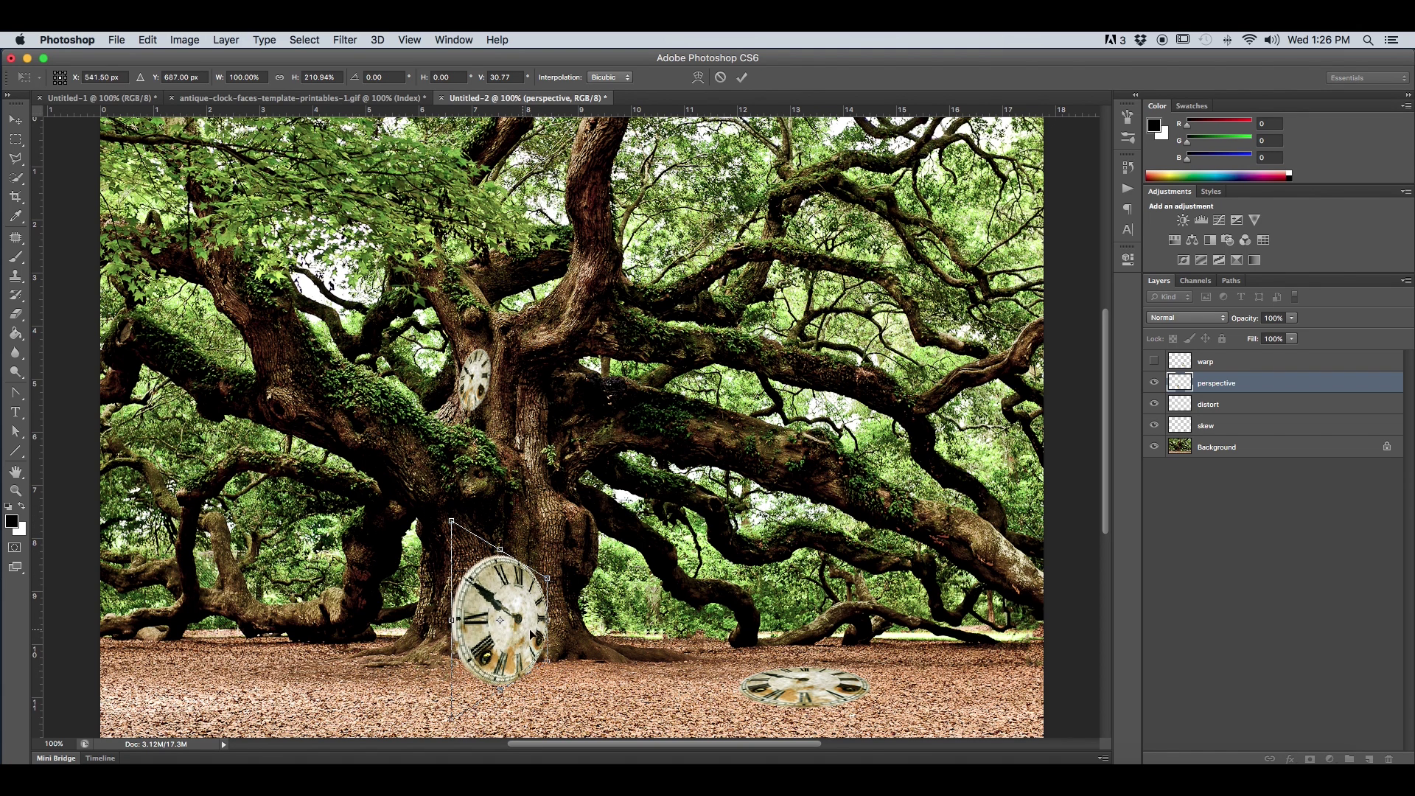
drag(532, 634, 605, 639)
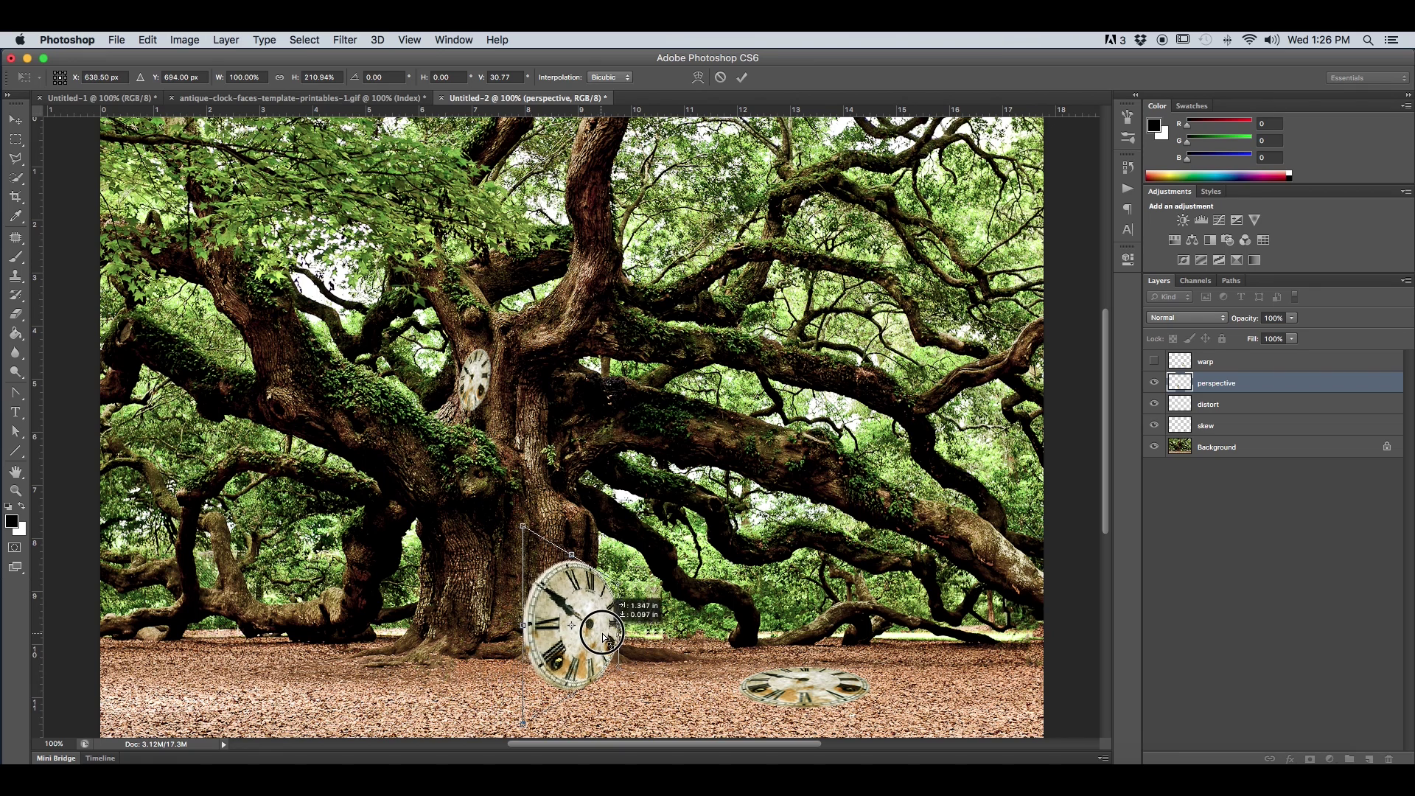
click(742, 77)
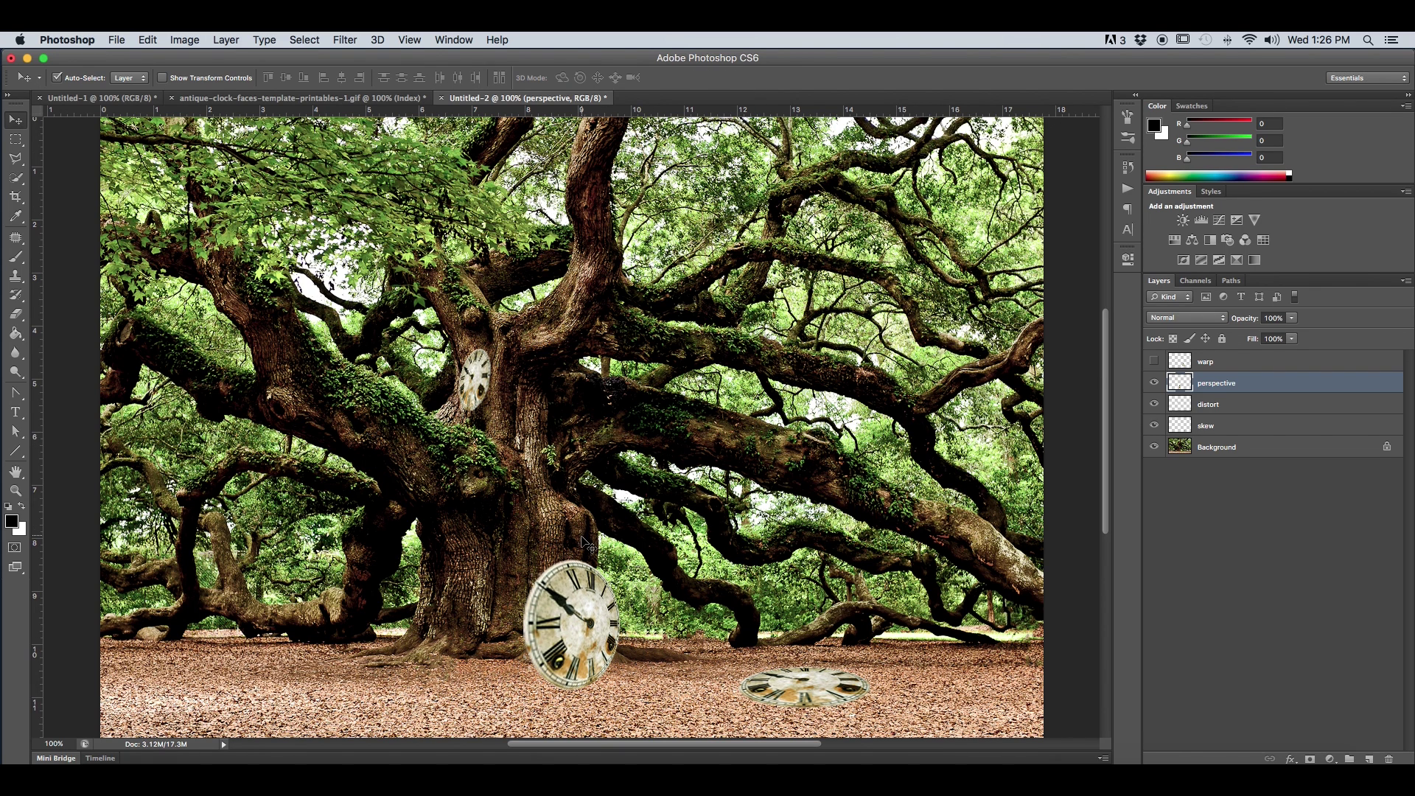
key(super+t)
Shrink the perspective clock to about 64%, tilt it about 5°, nudge it right, and show warp
drag(619, 562, 596, 585)
drag(549, 645, 579, 588)
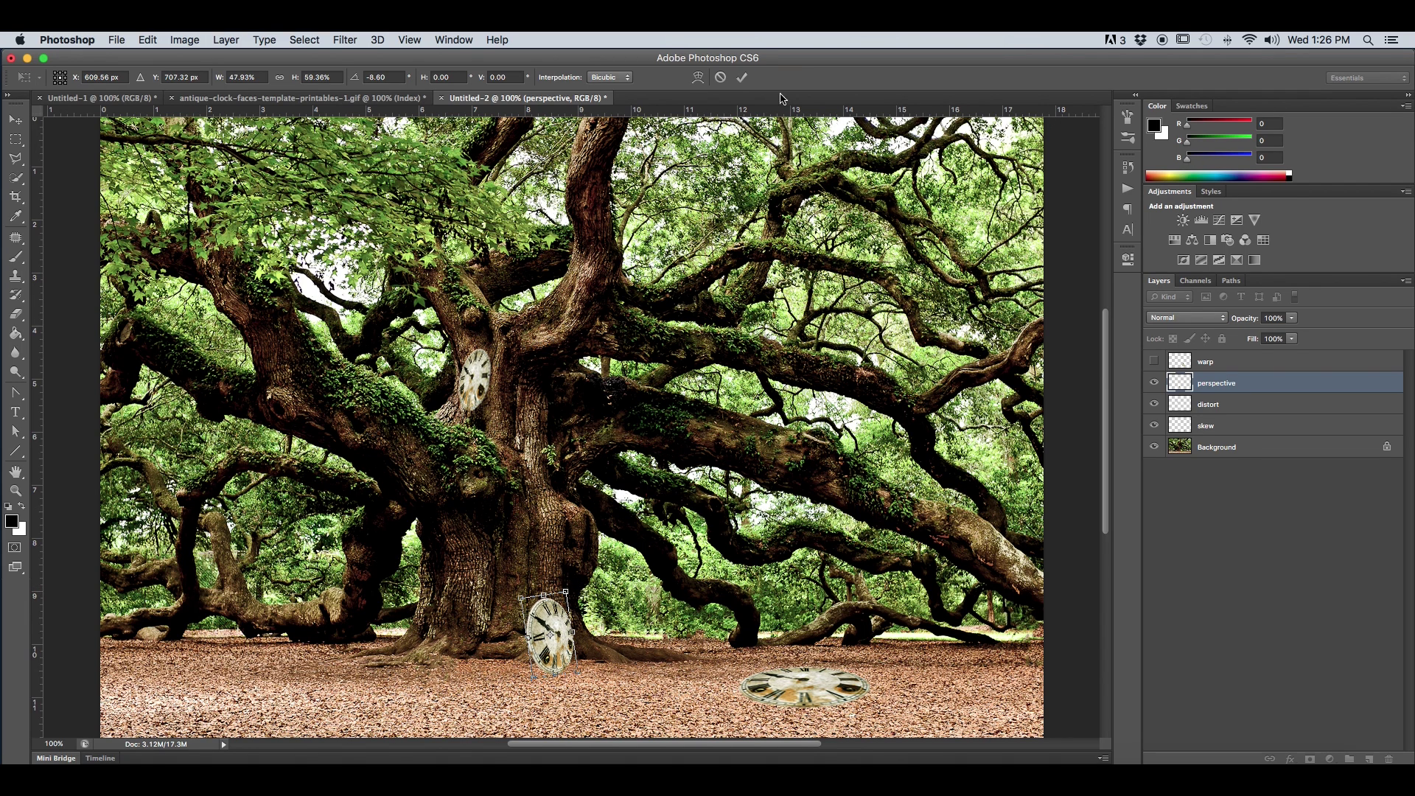
click(741, 76)
drag(564, 643, 574, 642)
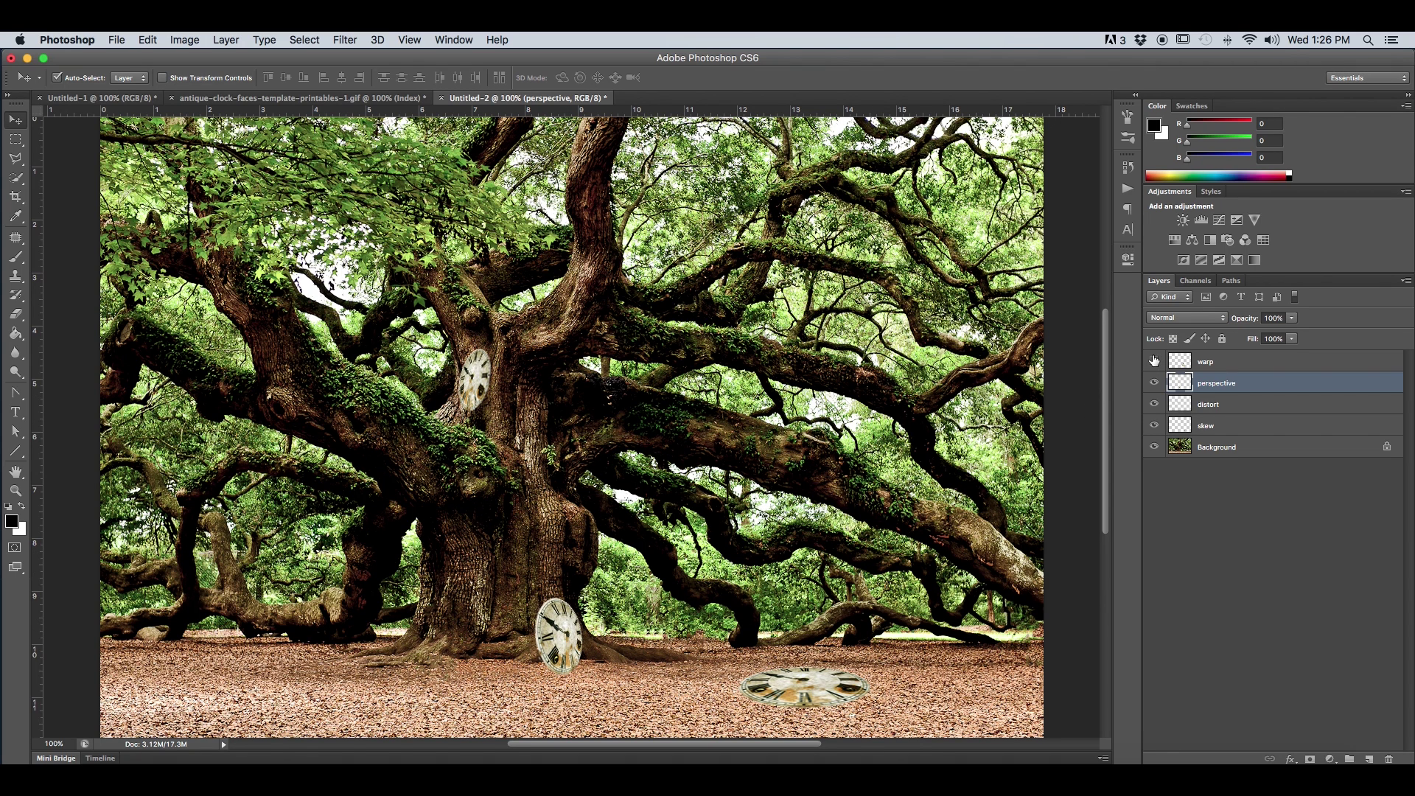
click(1154, 361)
Move the warp clock up onto the large branch right of the trunk, nudging it up and right
drag(690, 636, 678, 460)
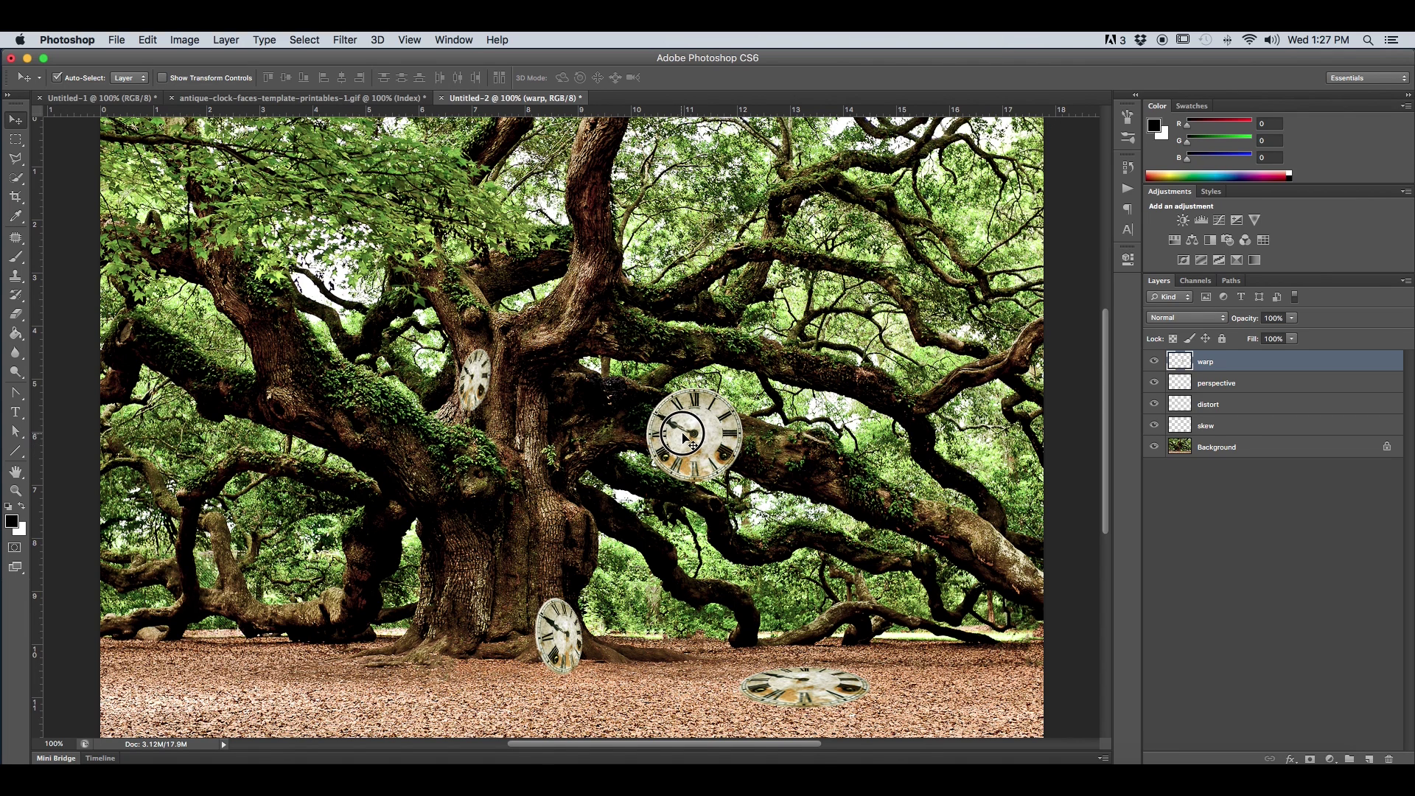
drag(678, 454, 685, 445)
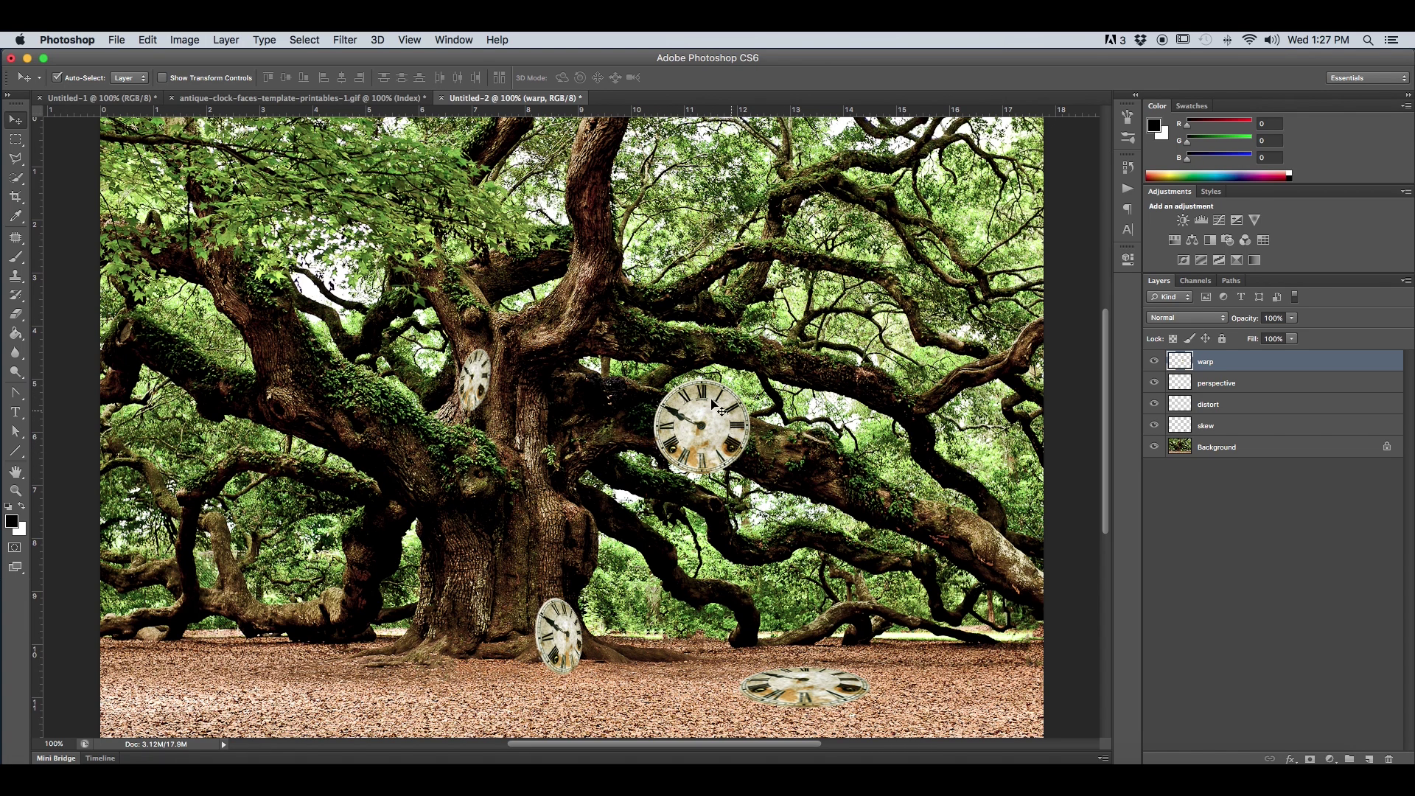
Start a Warp transform on the branch clock so its bendable warp grid appears
click(151, 41)
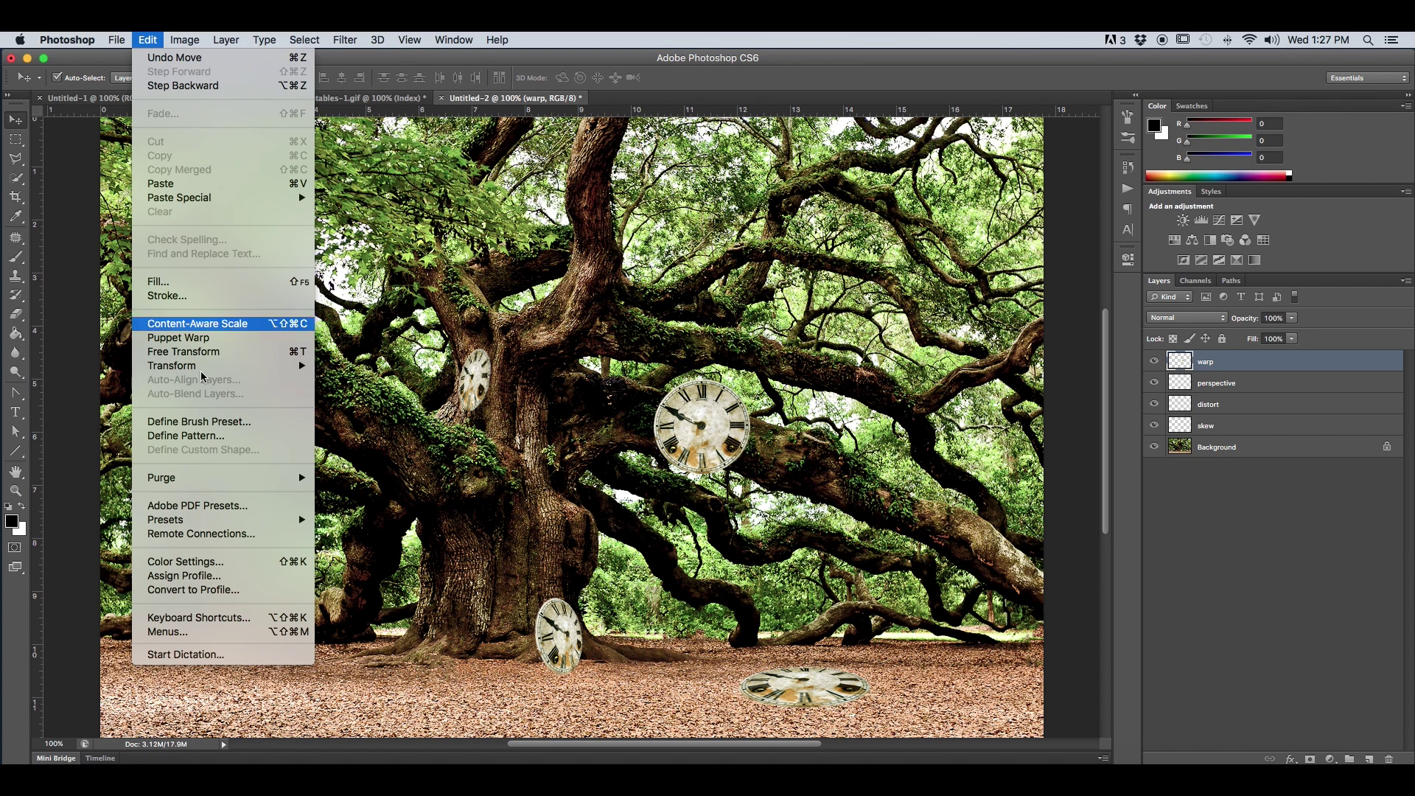
mouse_move(280, 367)
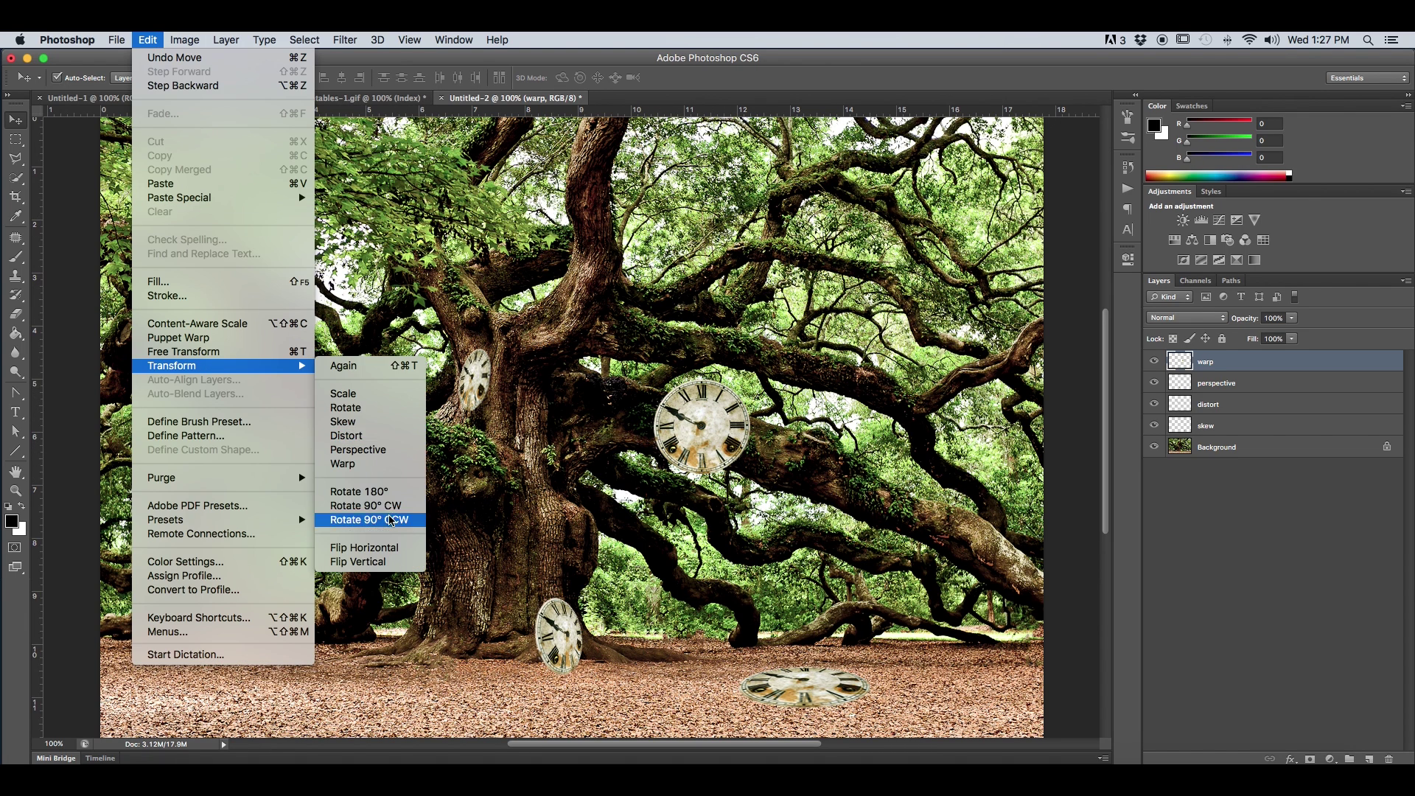
click(367, 466)
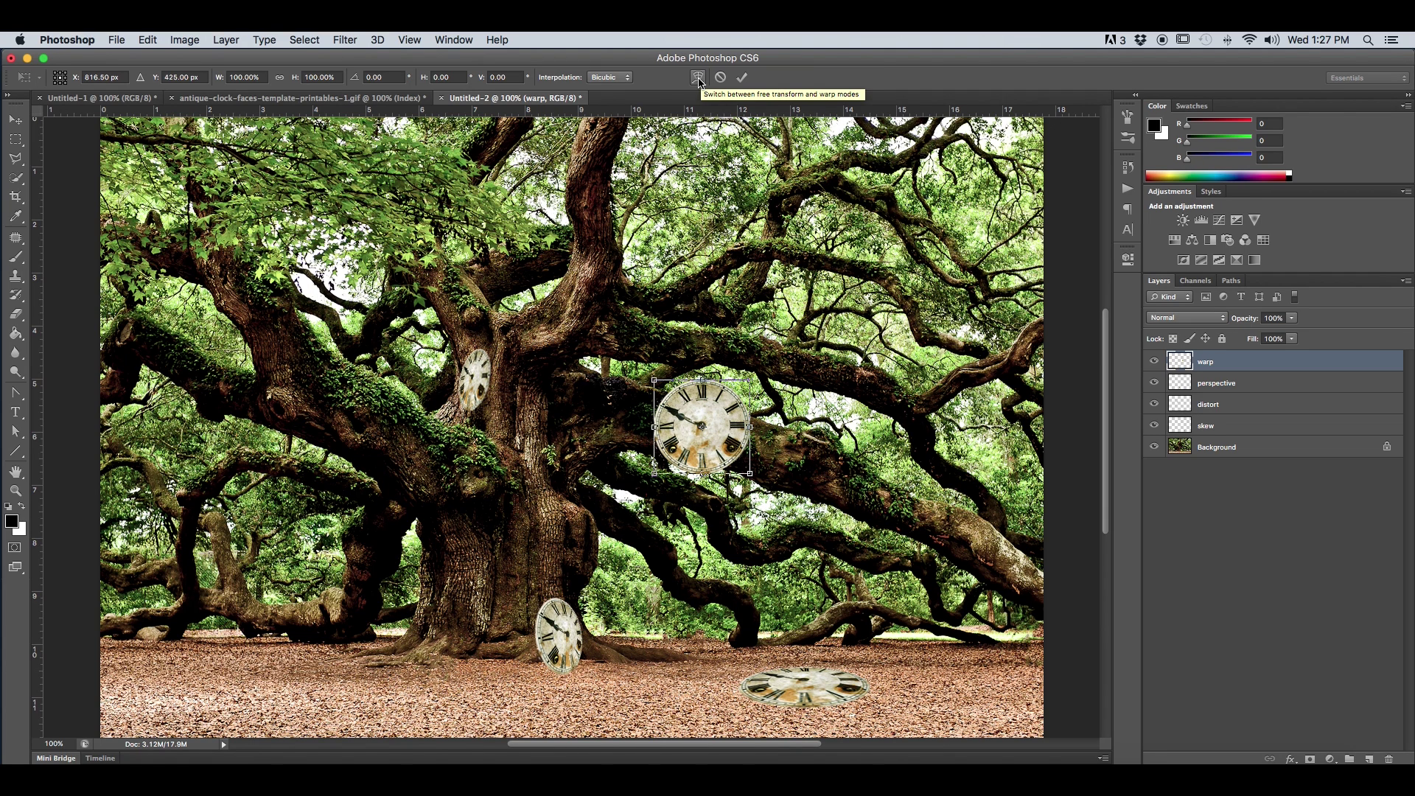
click(698, 77)
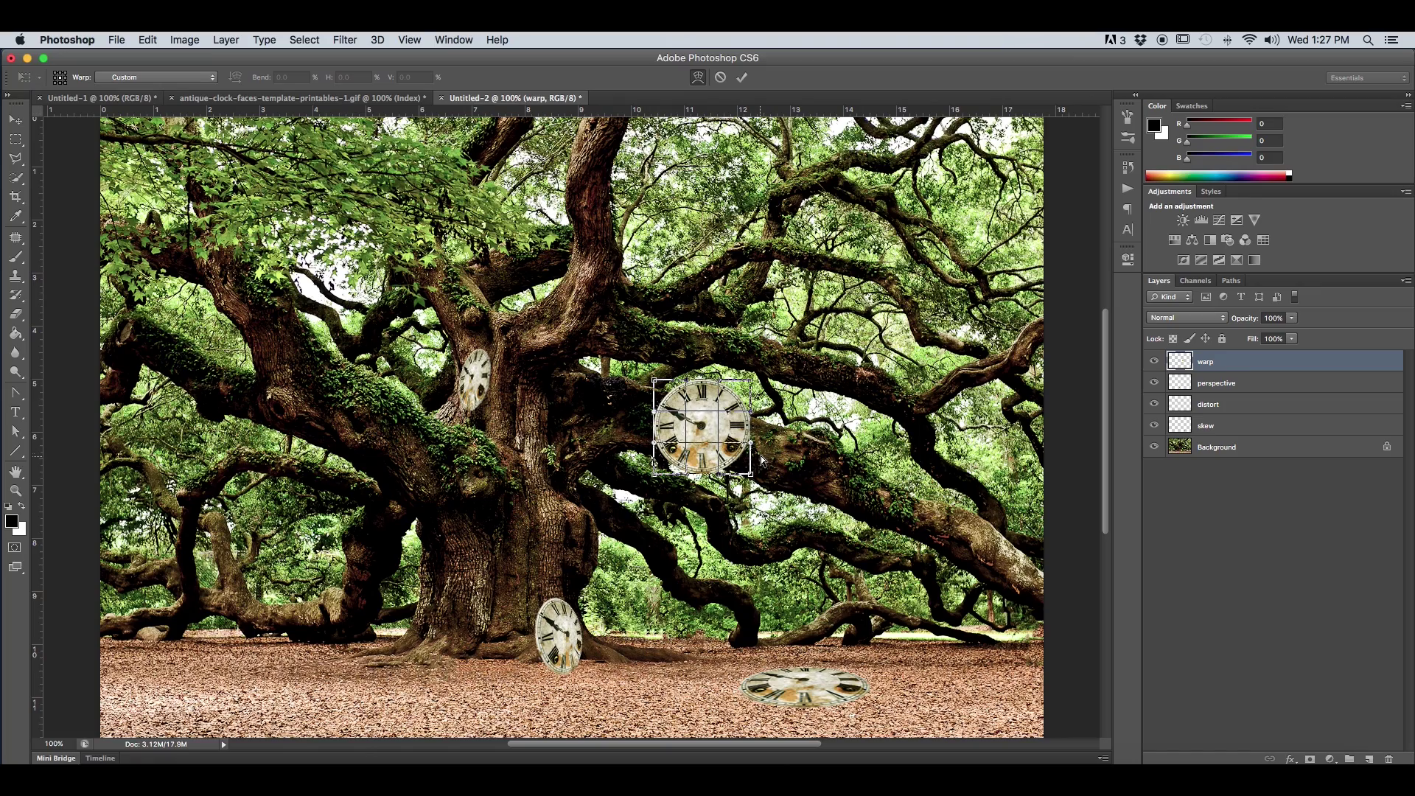
scroll(762, 459, up, 5)
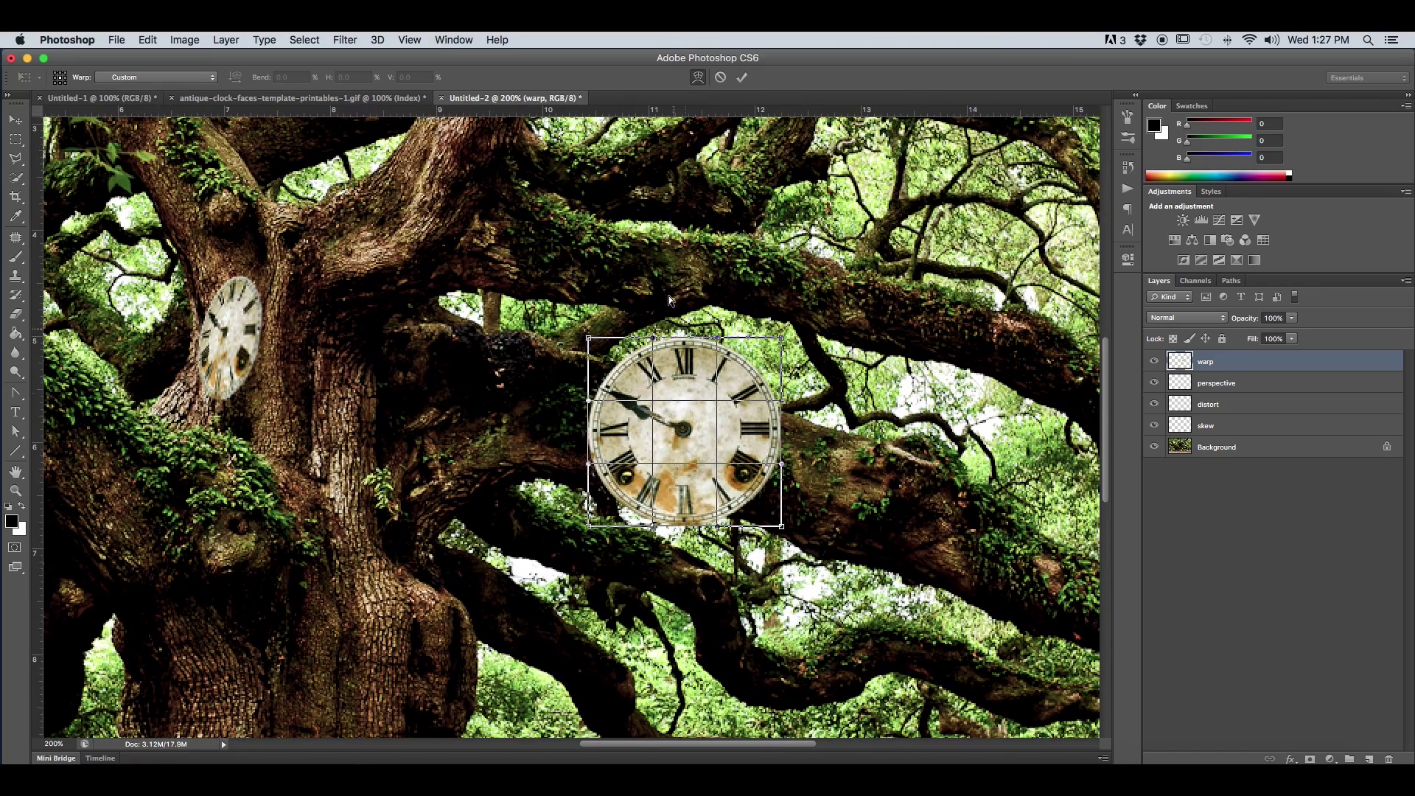
Bend the clock's top edge and corners downward and inward with the warp mesh
drag(679, 447, 674, 453)
drag(688, 367, 687, 431)
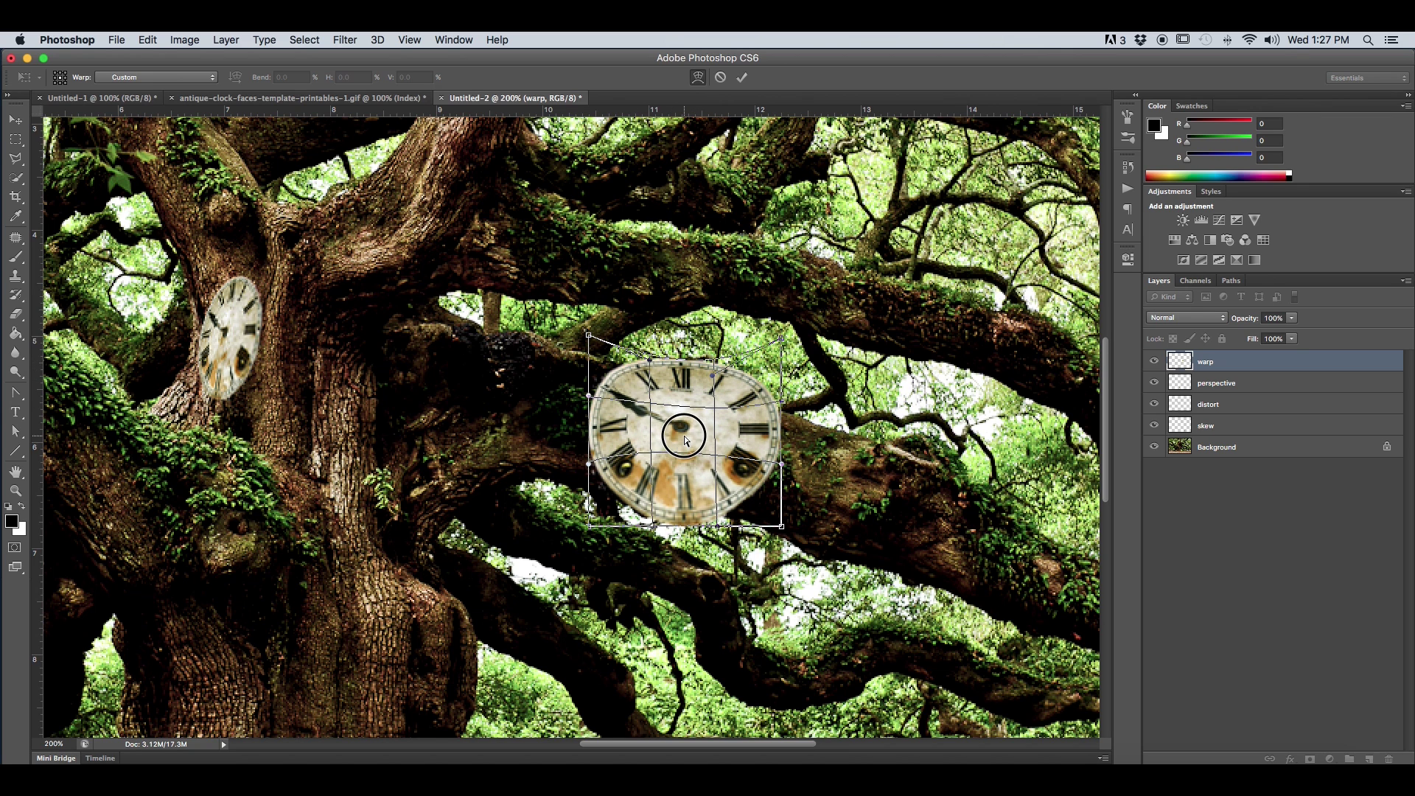
drag(649, 359, 711, 401)
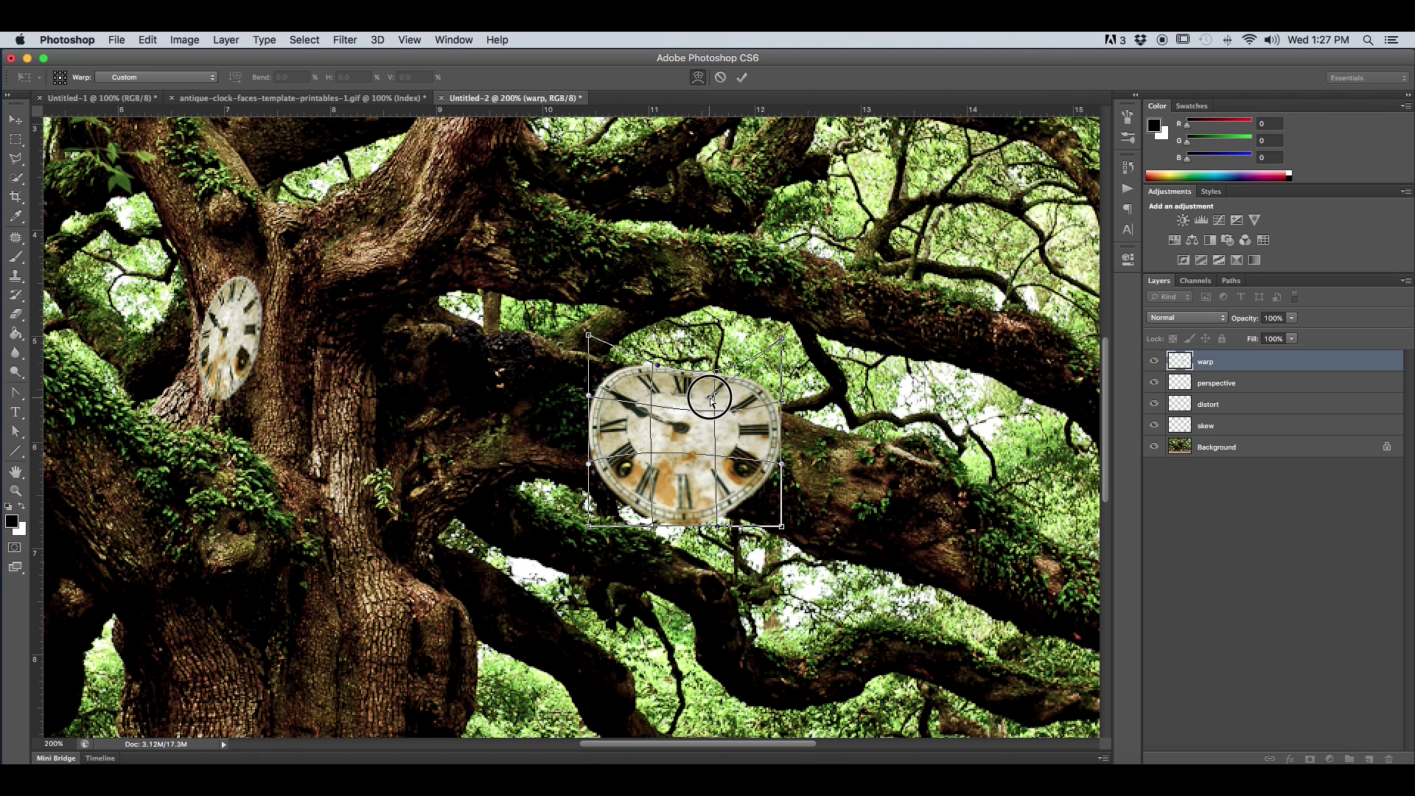
drag(781, 339, 780, 383)
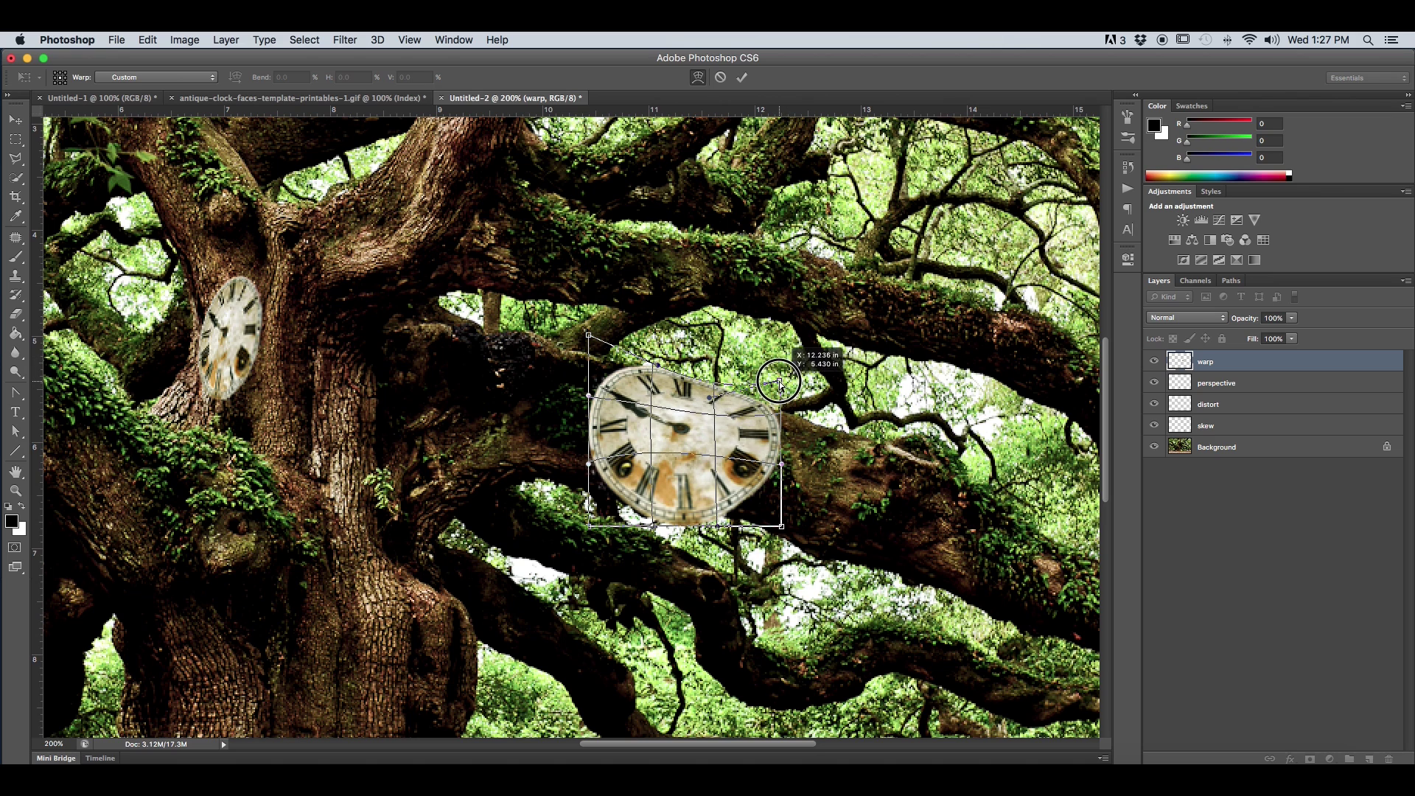
drag(591, 337, 589, 345)
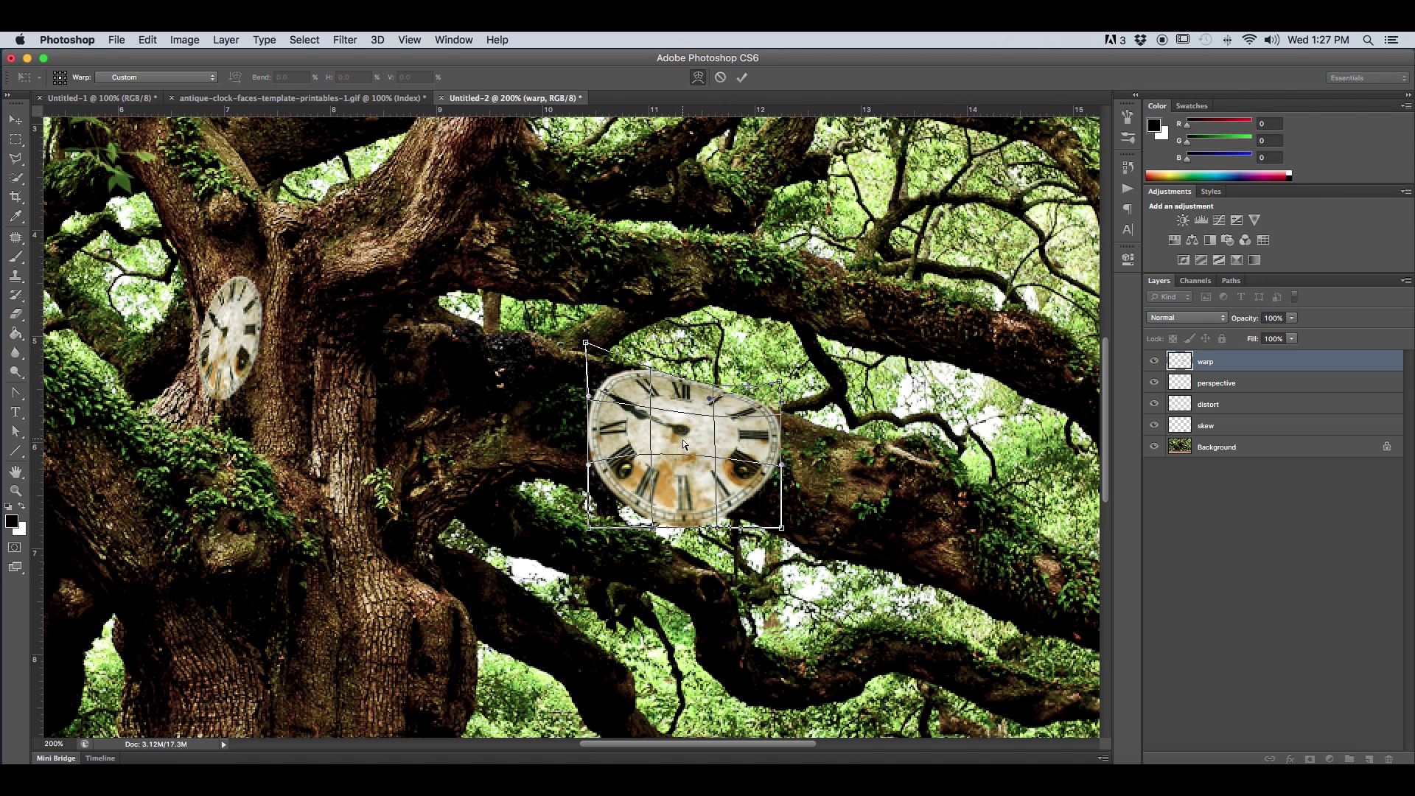
drag(682, 443, 690, 404)
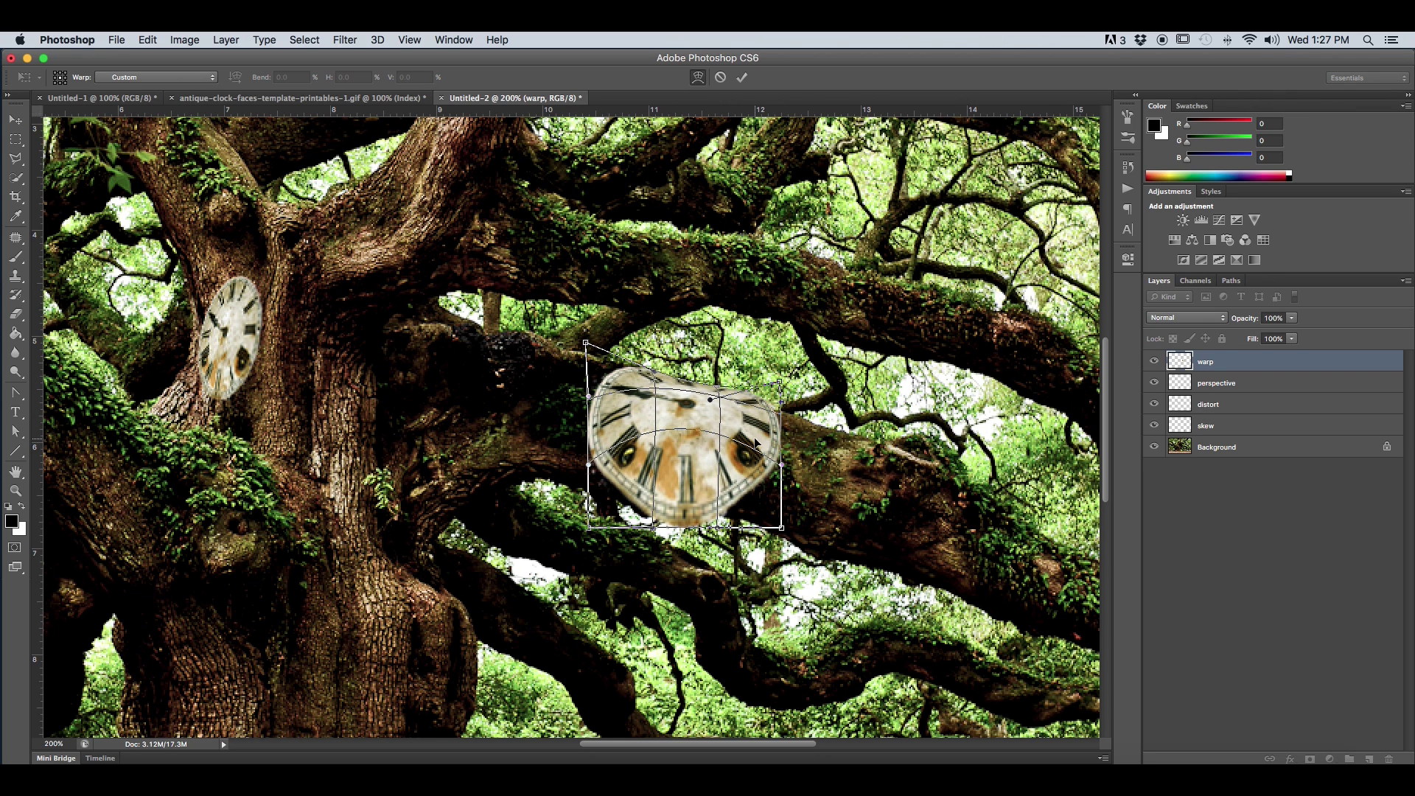
Curve the clock's right side inward, pinch the bottom into a drooping point, and apply the warp
drag(781, 466, 741, 460)
drag(783, 529, 777, 529)
drag(741, 460, 728, 457)
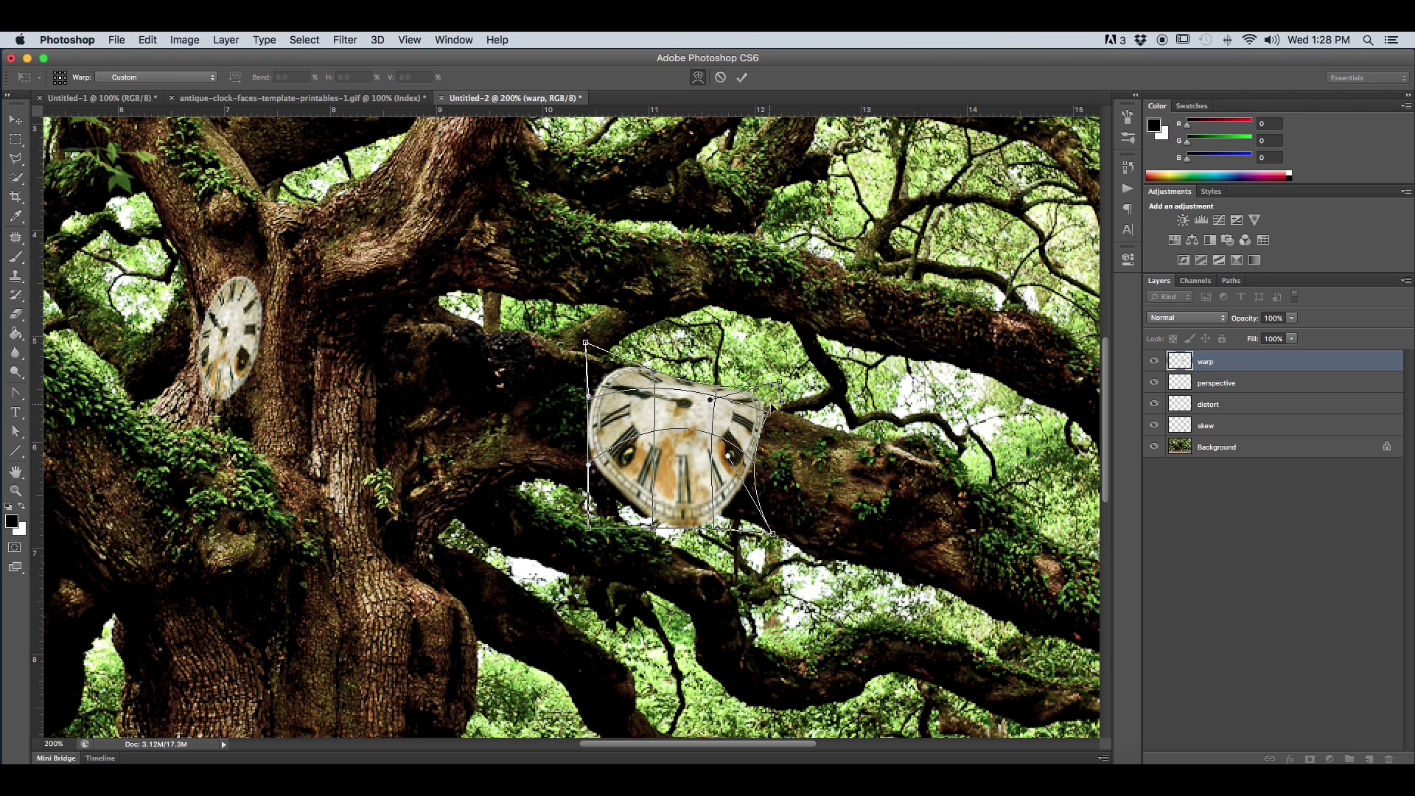
drag(722, 534, 709, 543)
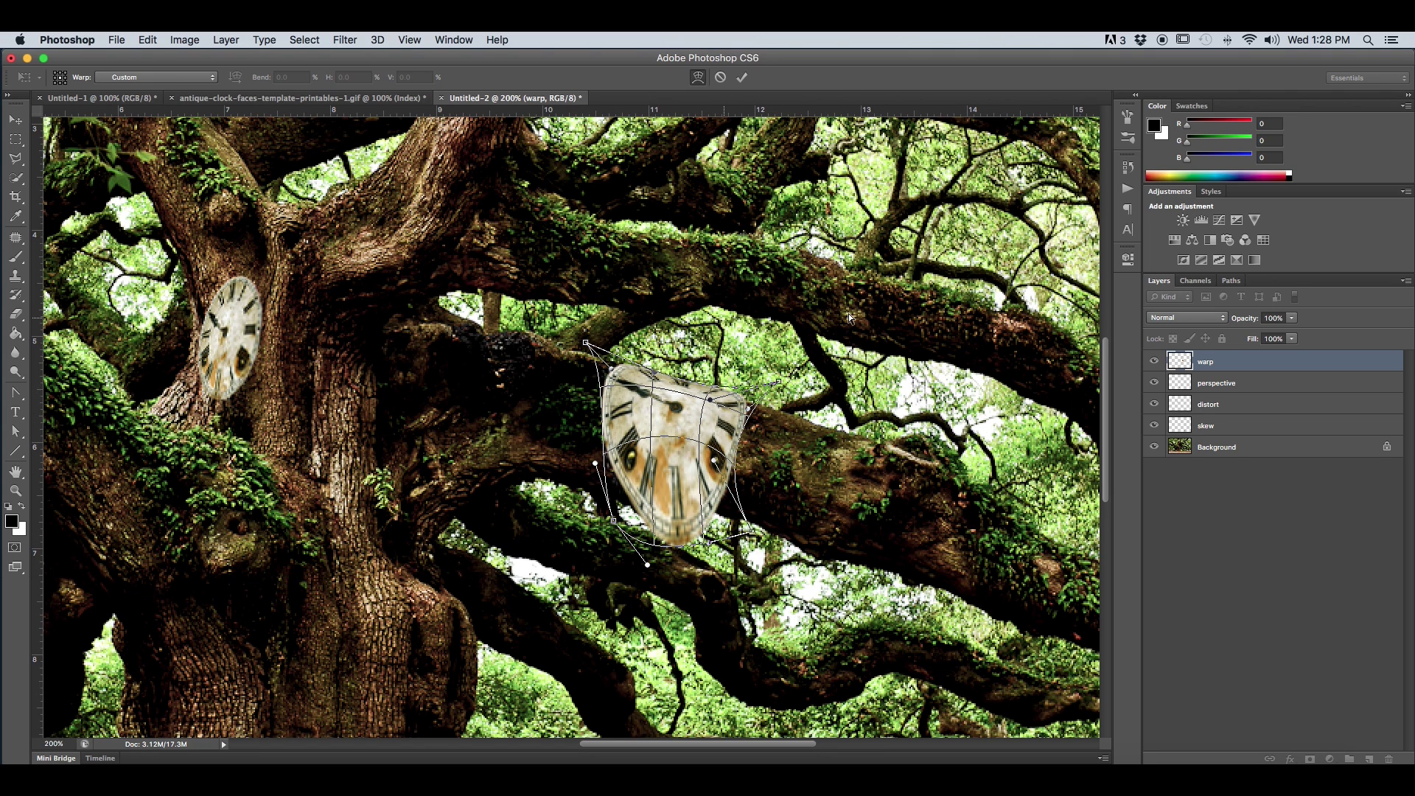
click(742, 78)
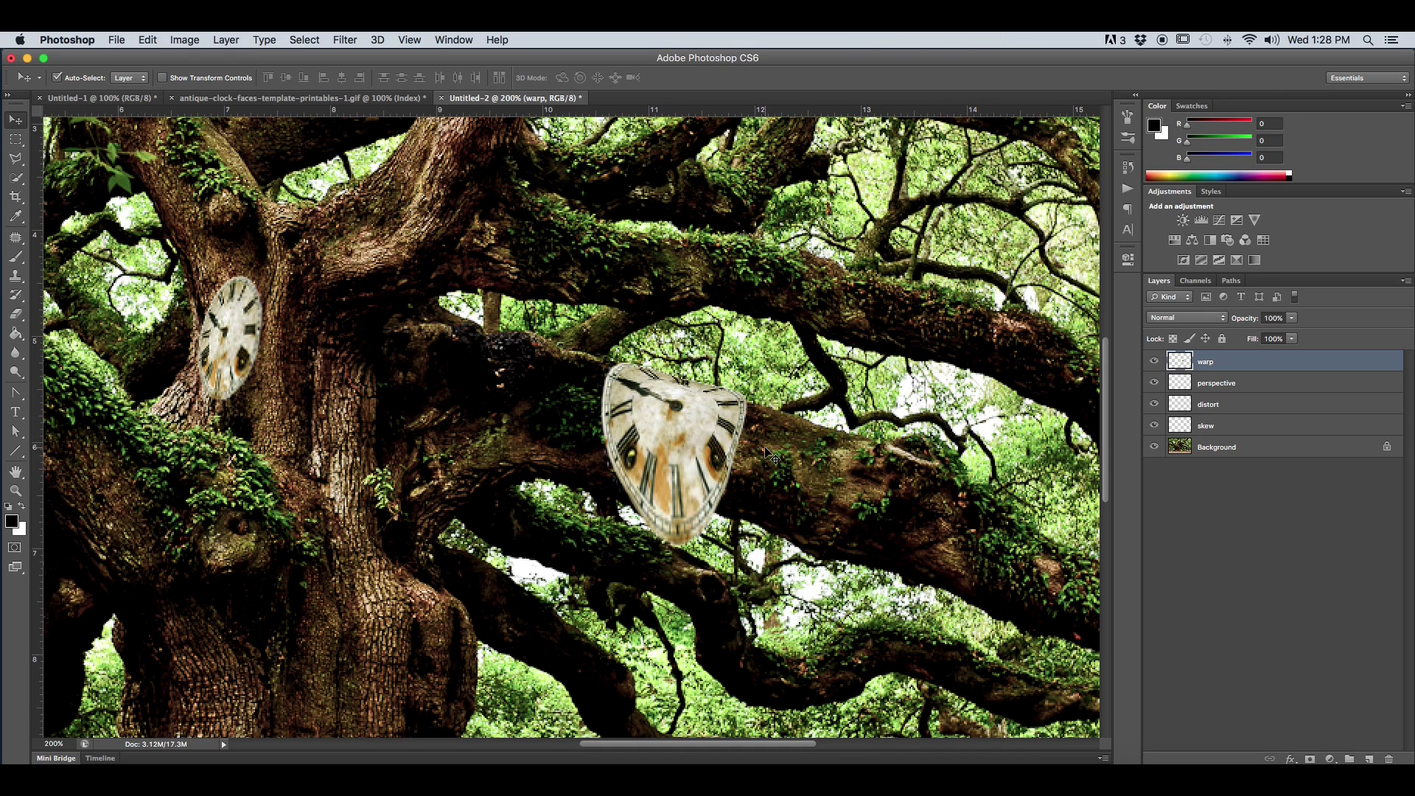
key(super+minus)
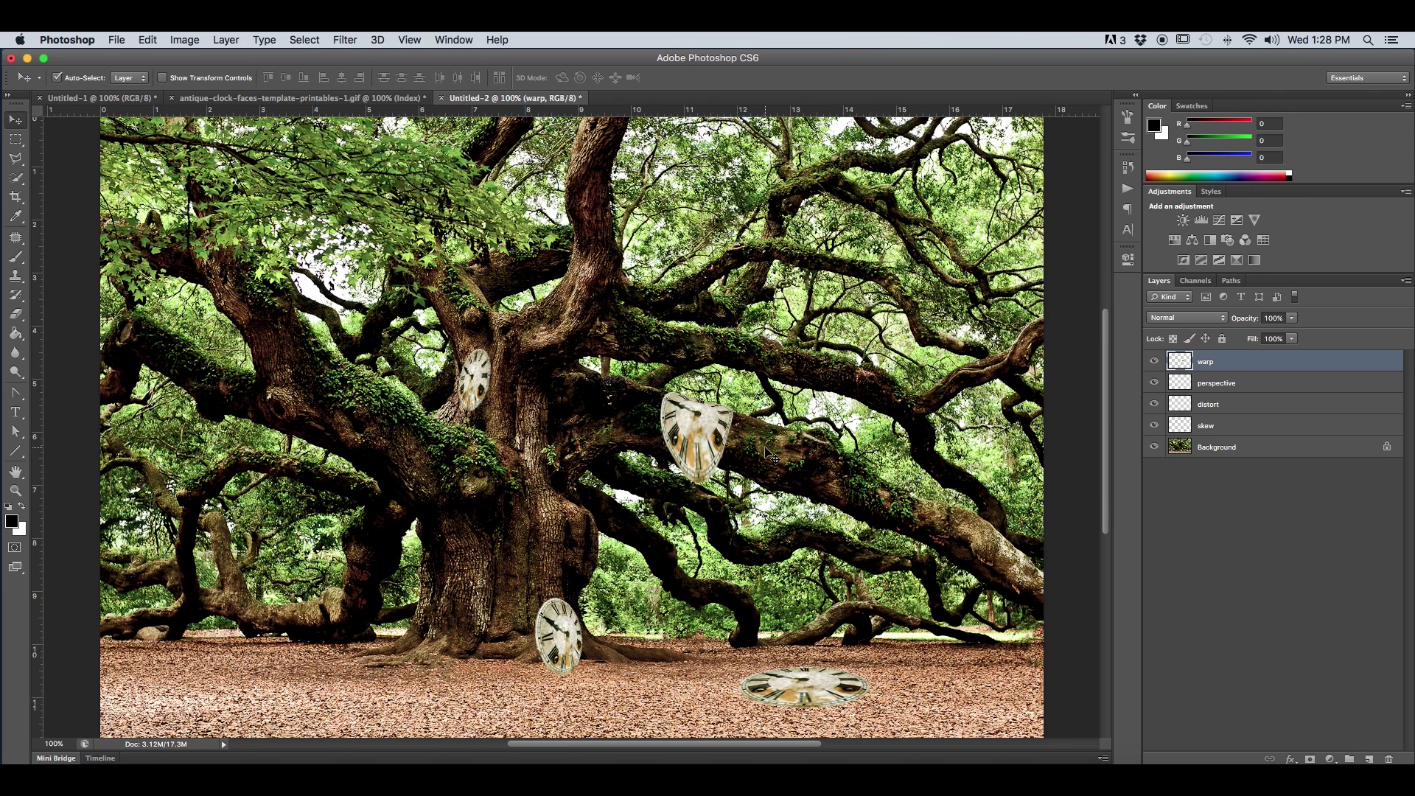
Open the Layers panel's fx menu for the warped clock layer
click(1291, 759)
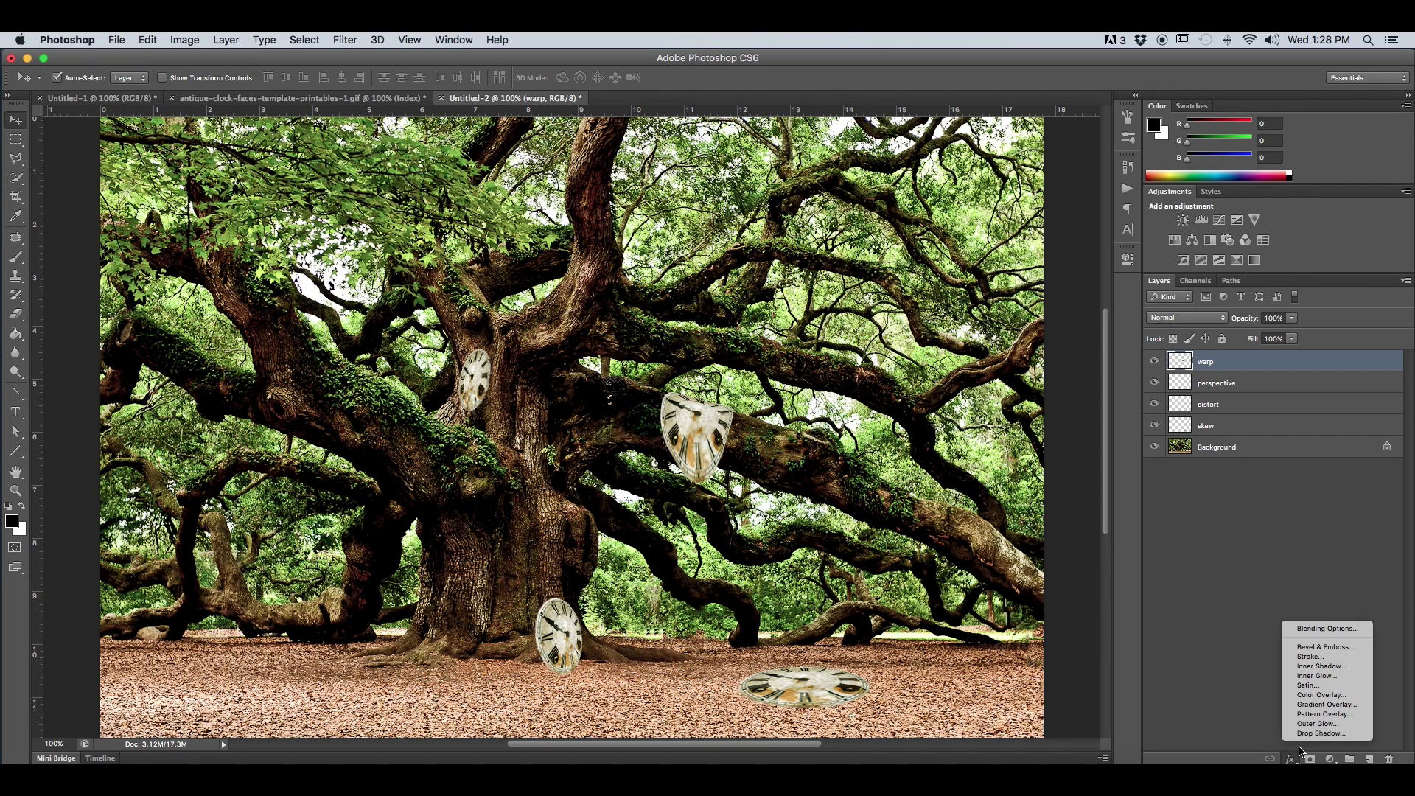
Add a Drop Shadow effect to the warped clock layer, toggling it to preview
click(1315, 733)
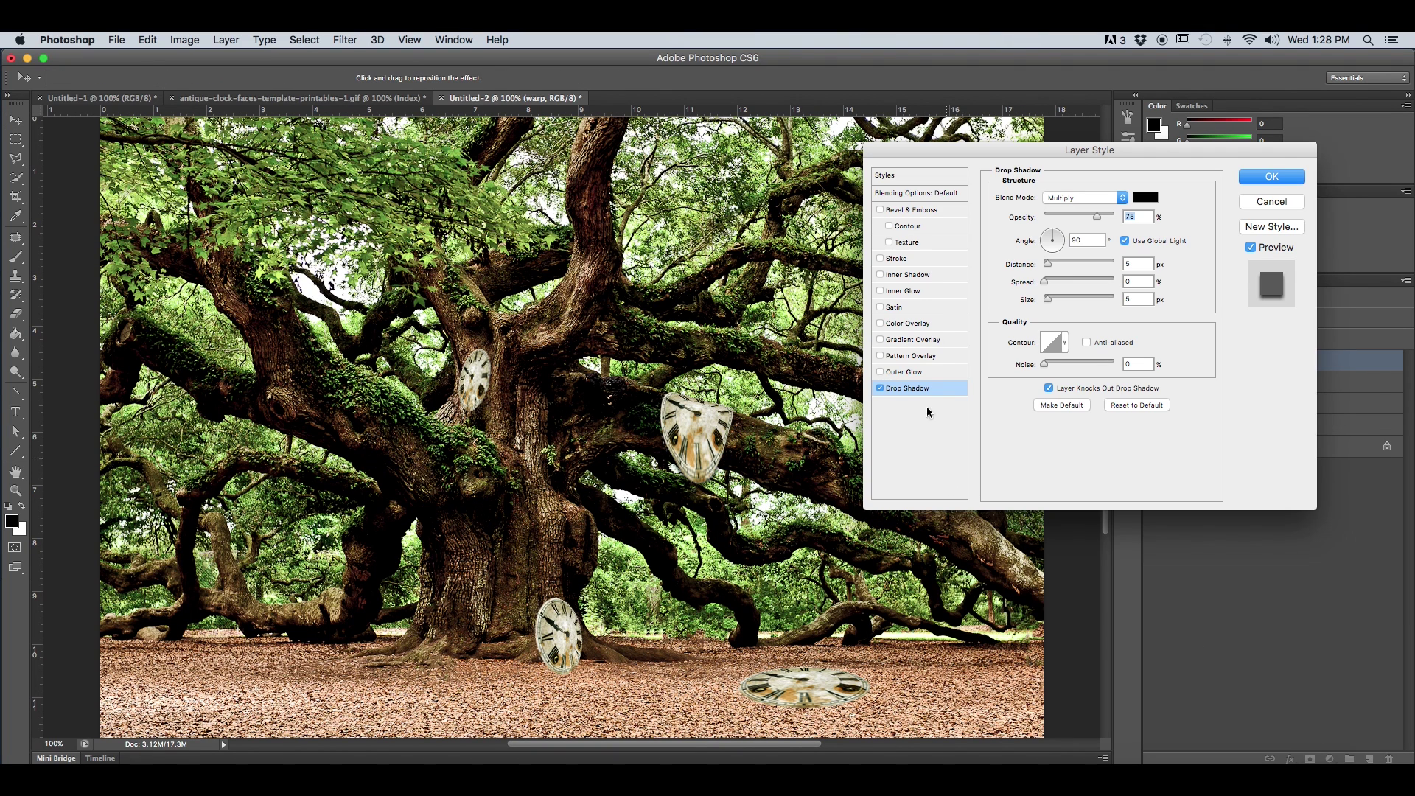
click(880, 389)
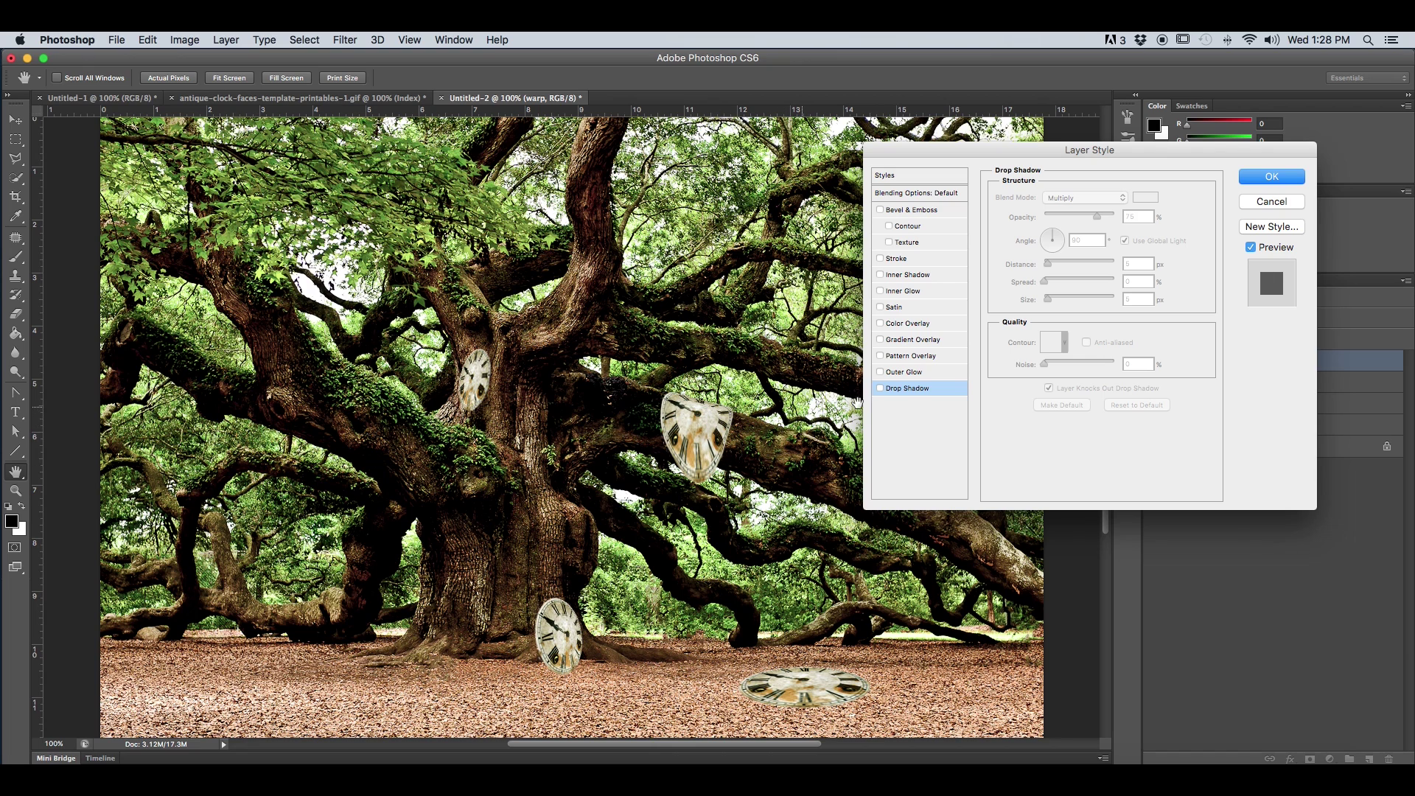
click(880, 390)
double_click(880, 389)
click(881, 389)
click(880, 388)
click(880, 388)
click(880, 389)
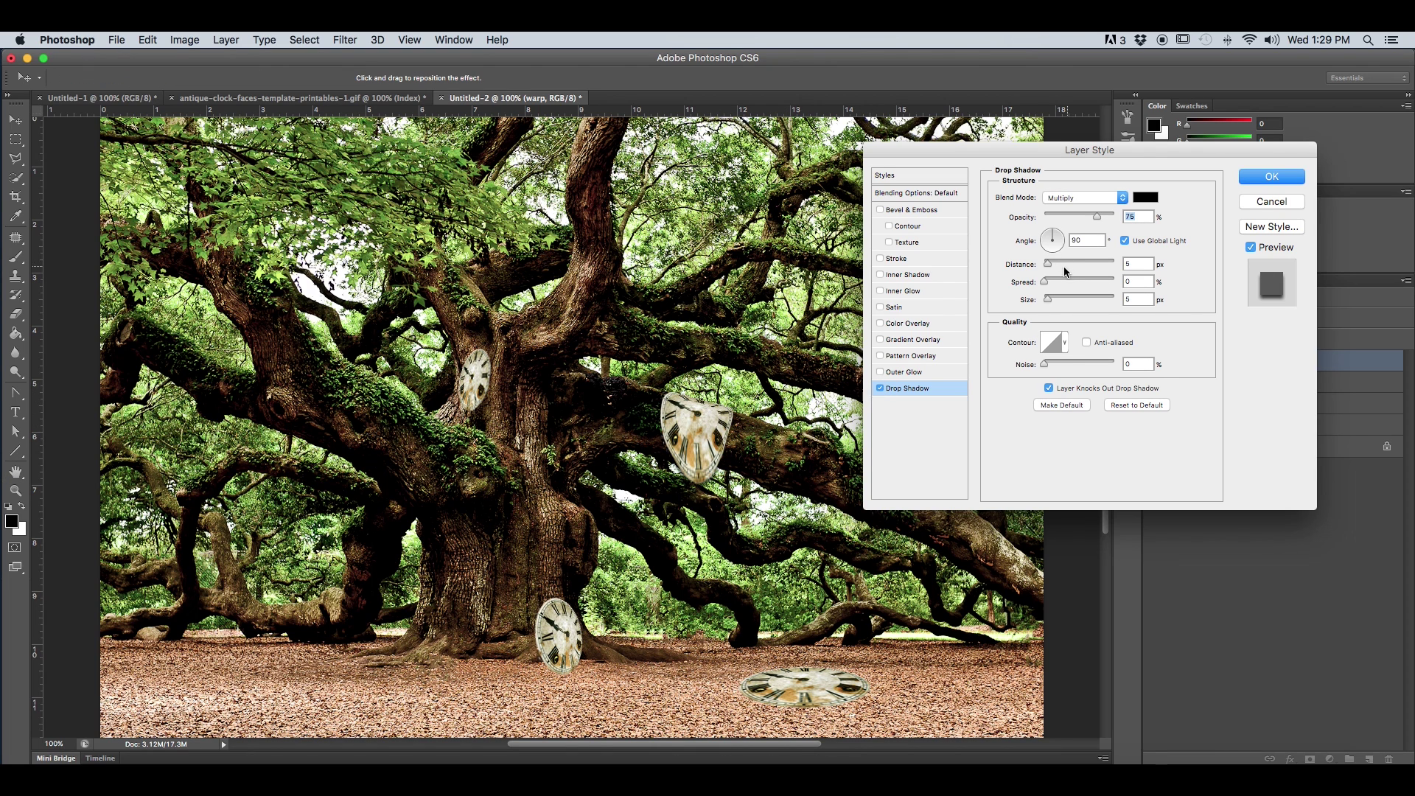
Set the drop shadow distance to 83 px and size to 6 px, then confirm
double_click(1082, 240)
drag(1059, 263, 1013, 295)
drag(1045, 302, 1048, 281)
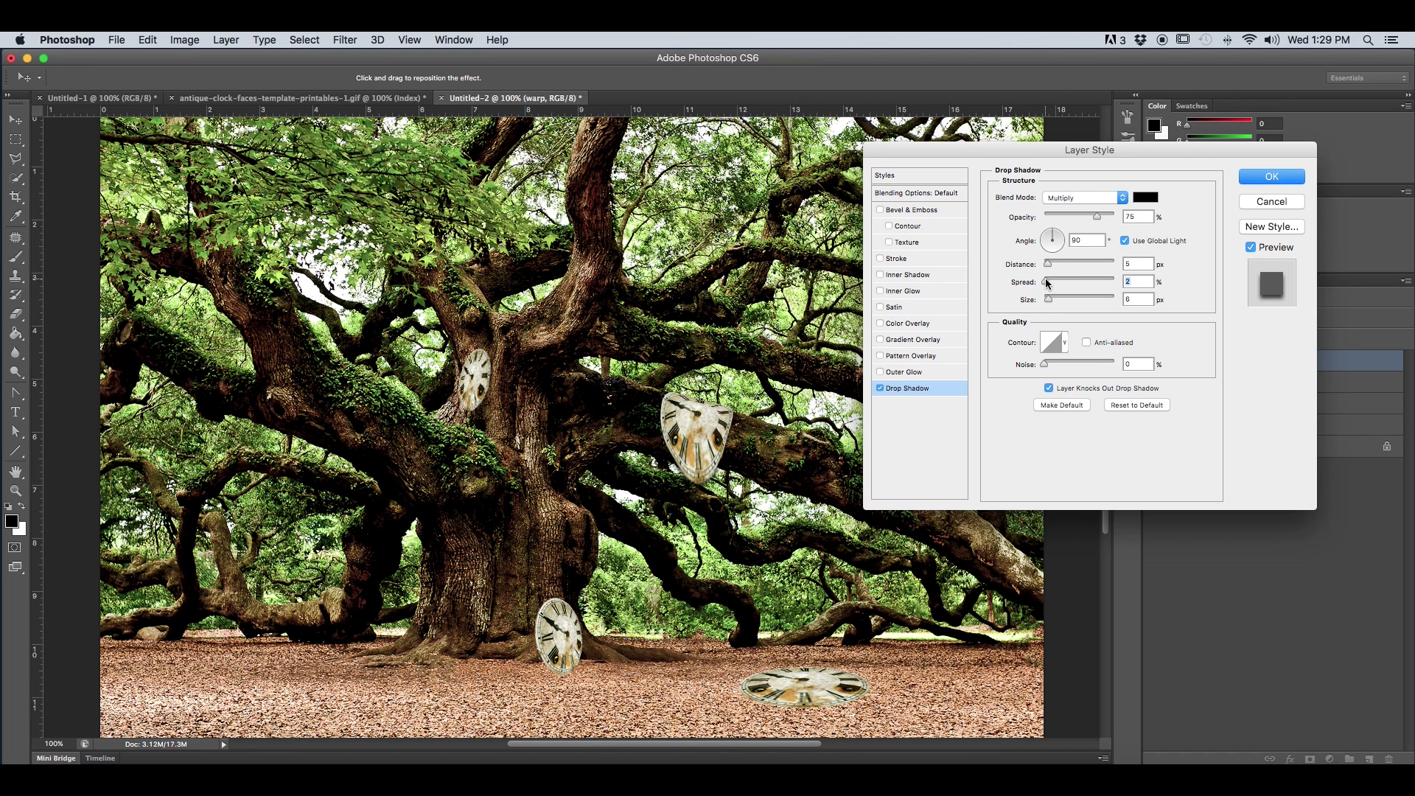
click(882, 390)
click(1260, 178)
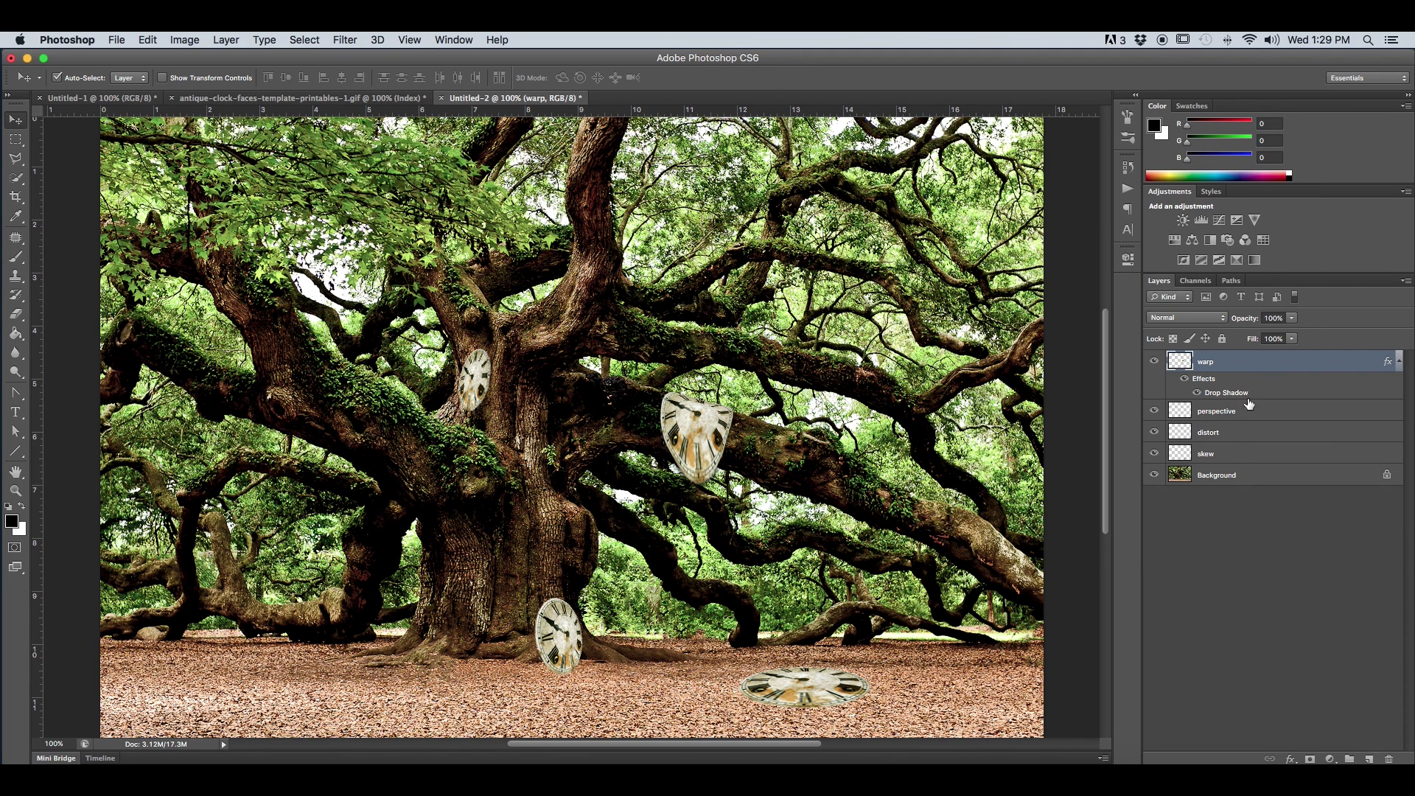
Copy the warp layer's style and paste it onto the perspective, distort and skew layers
right_click(1216, 362)
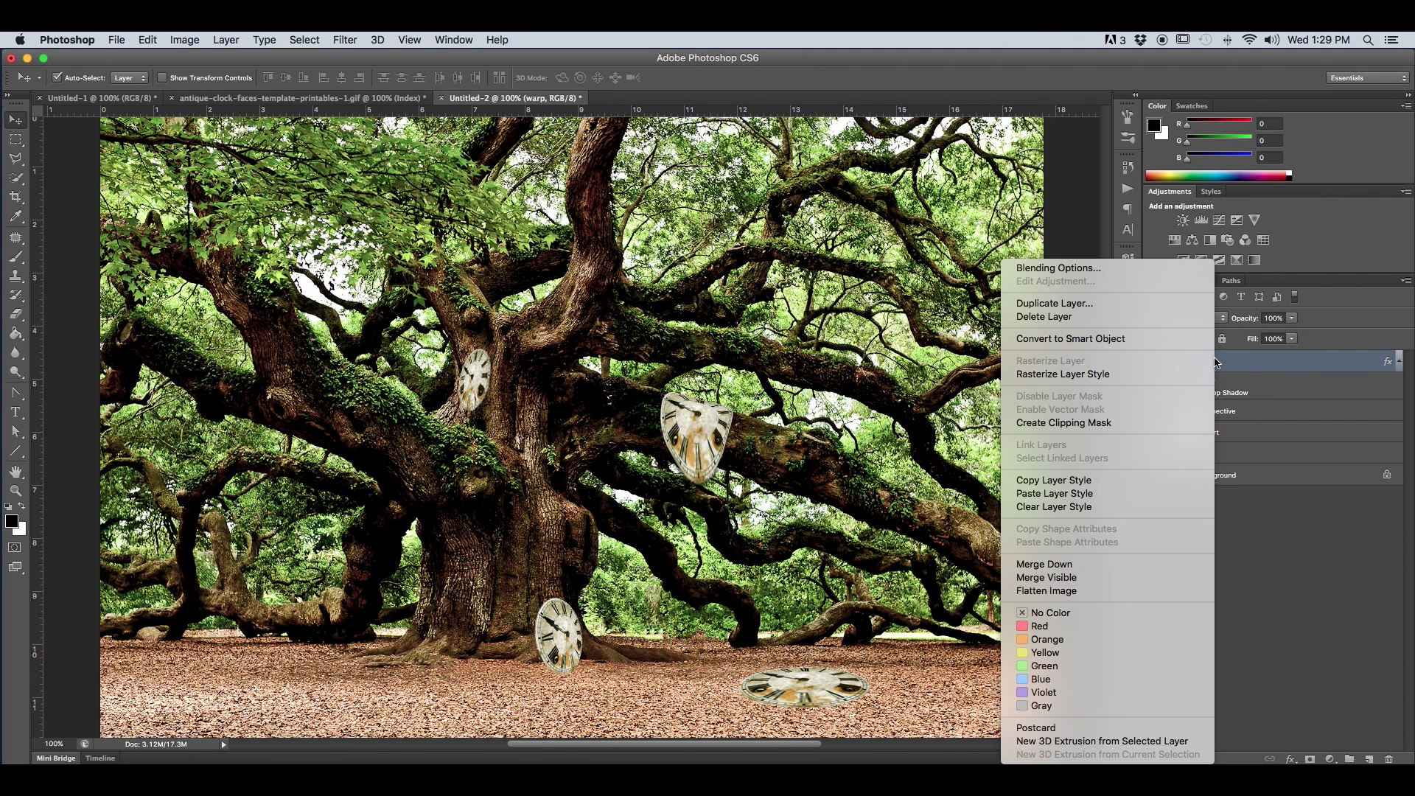
click(1040, 480)
click(1216, 413)
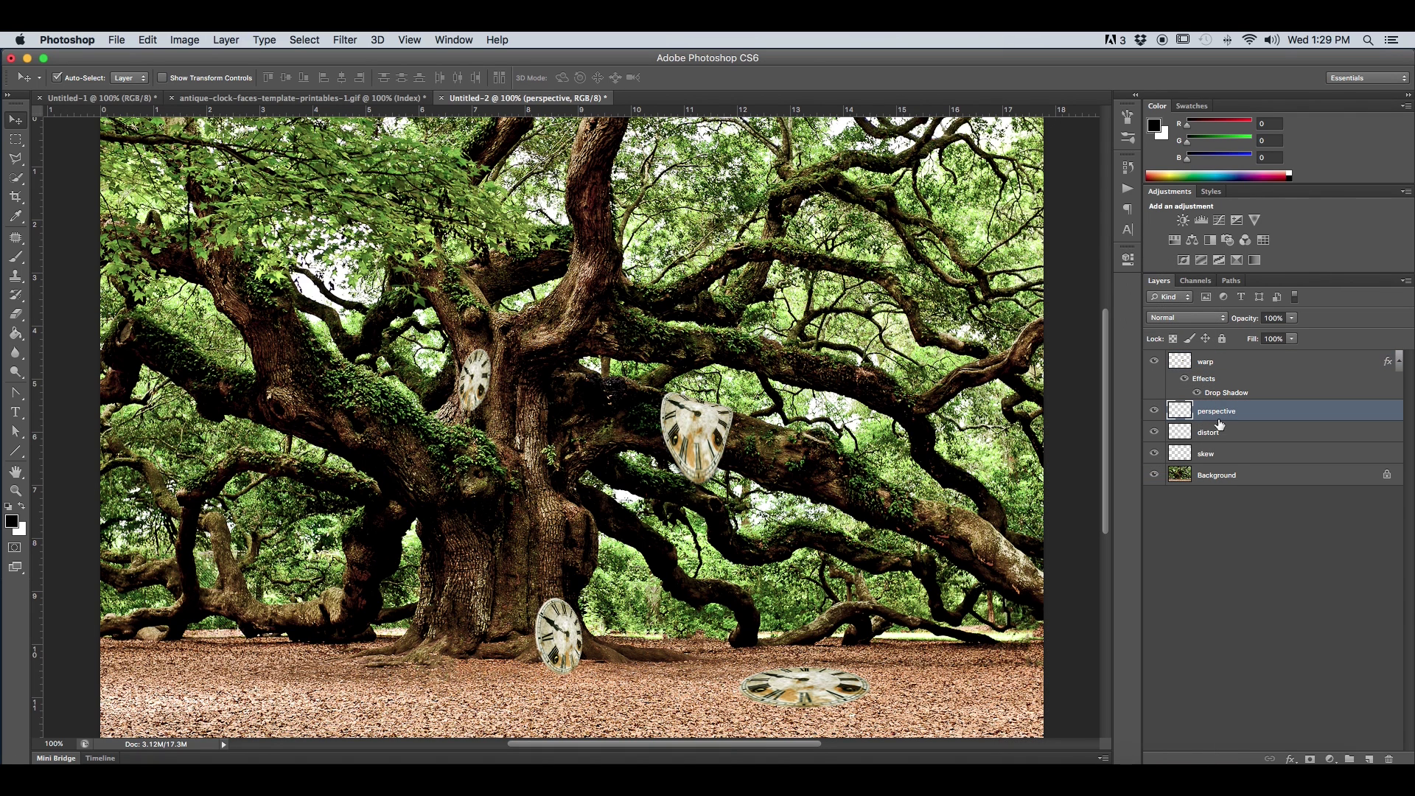
shift+click(1222, 458)
right_click(1222, 458)
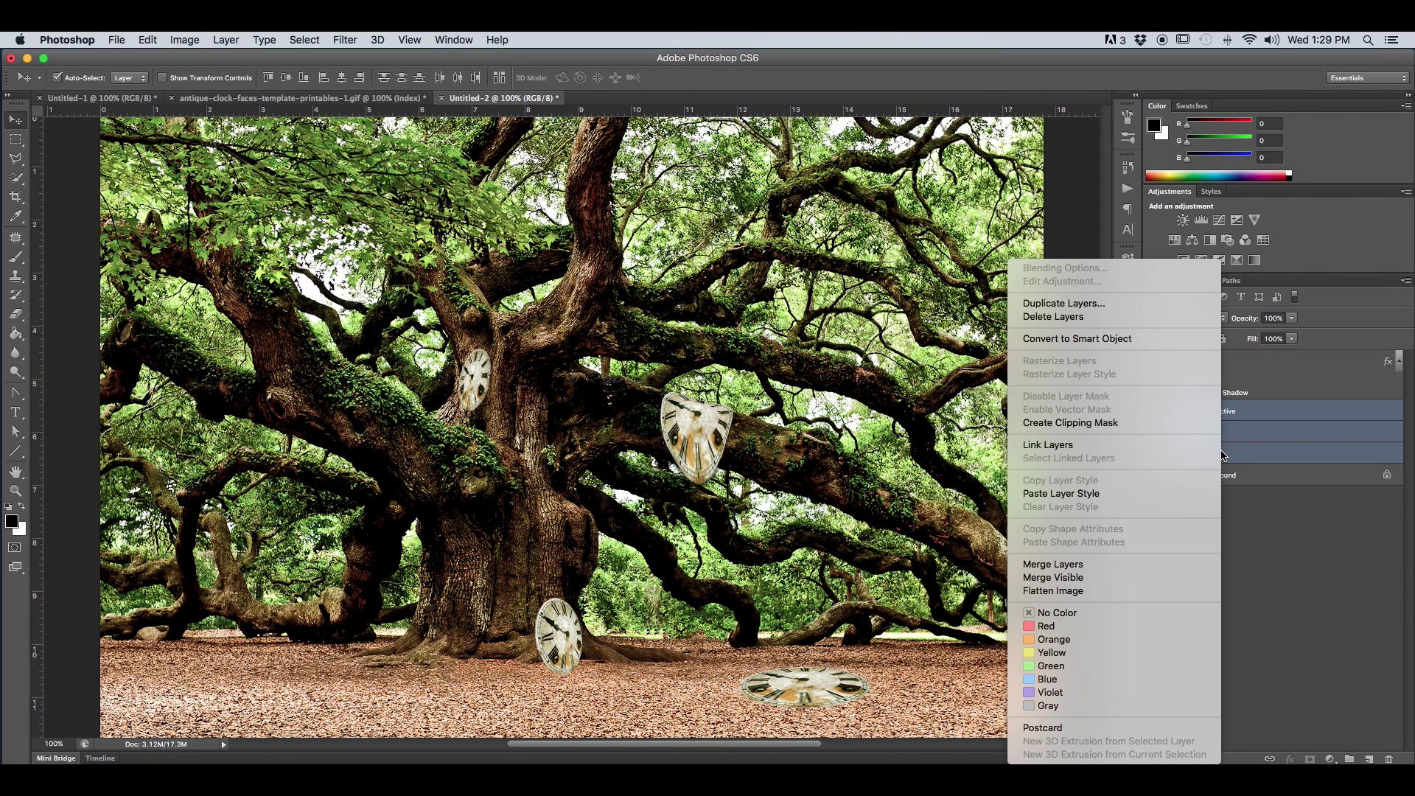
click(1135, 493)
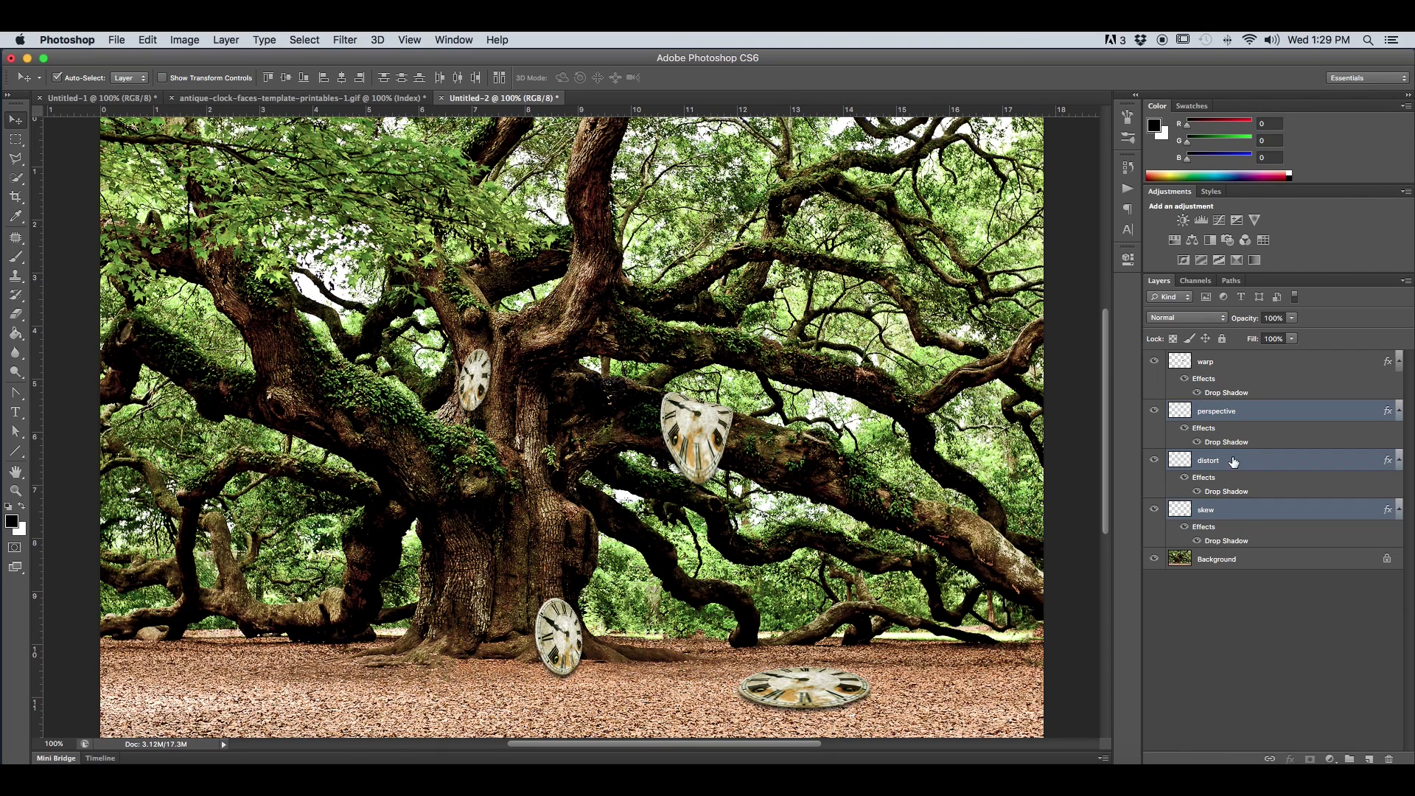
click(1225, 616)
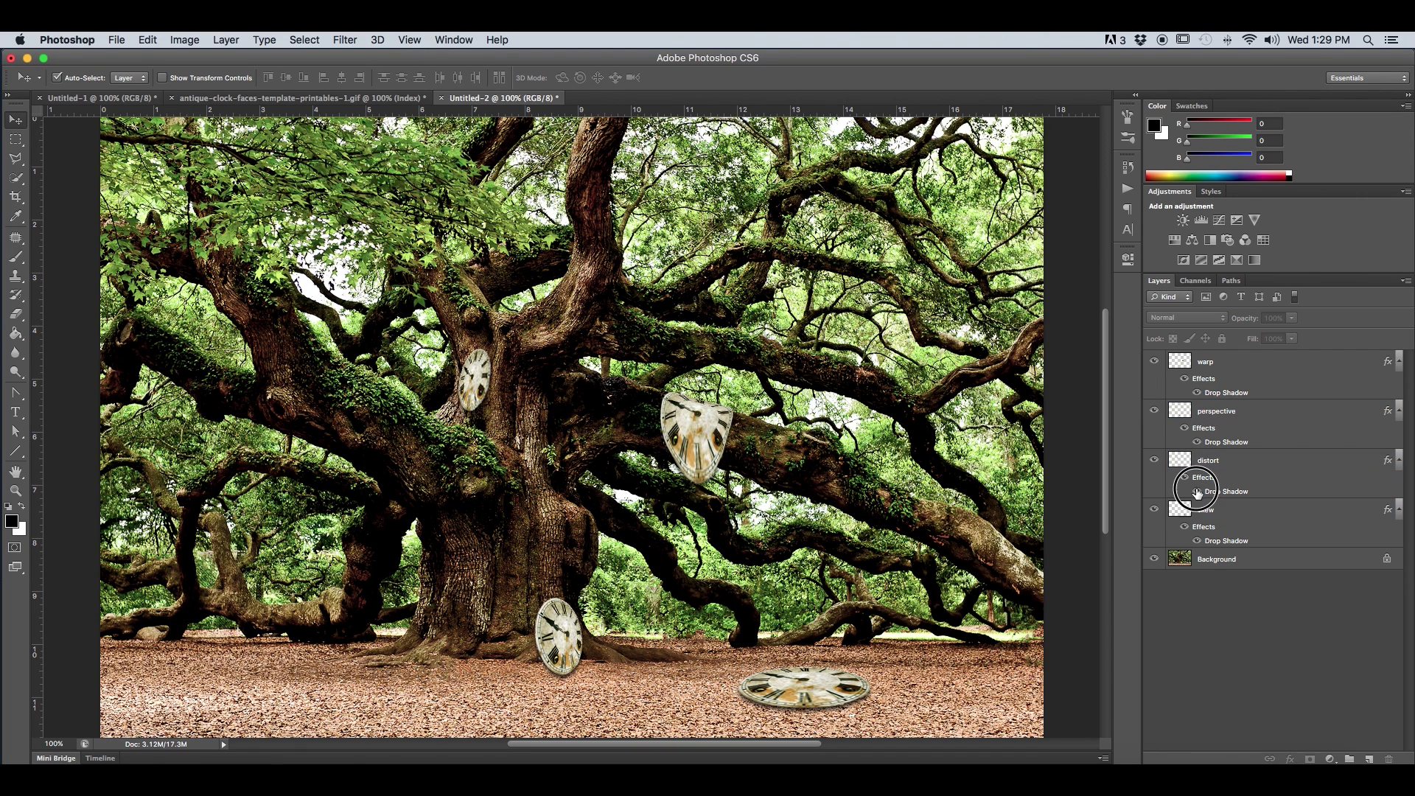
Toggle the distort and perspective clocks' shadows off and on to compare them
click(1197, 491)
click(1198, 492)
click(1198, 441)
click(1199, 441)
click(1197, 491)
click(1197, 491)
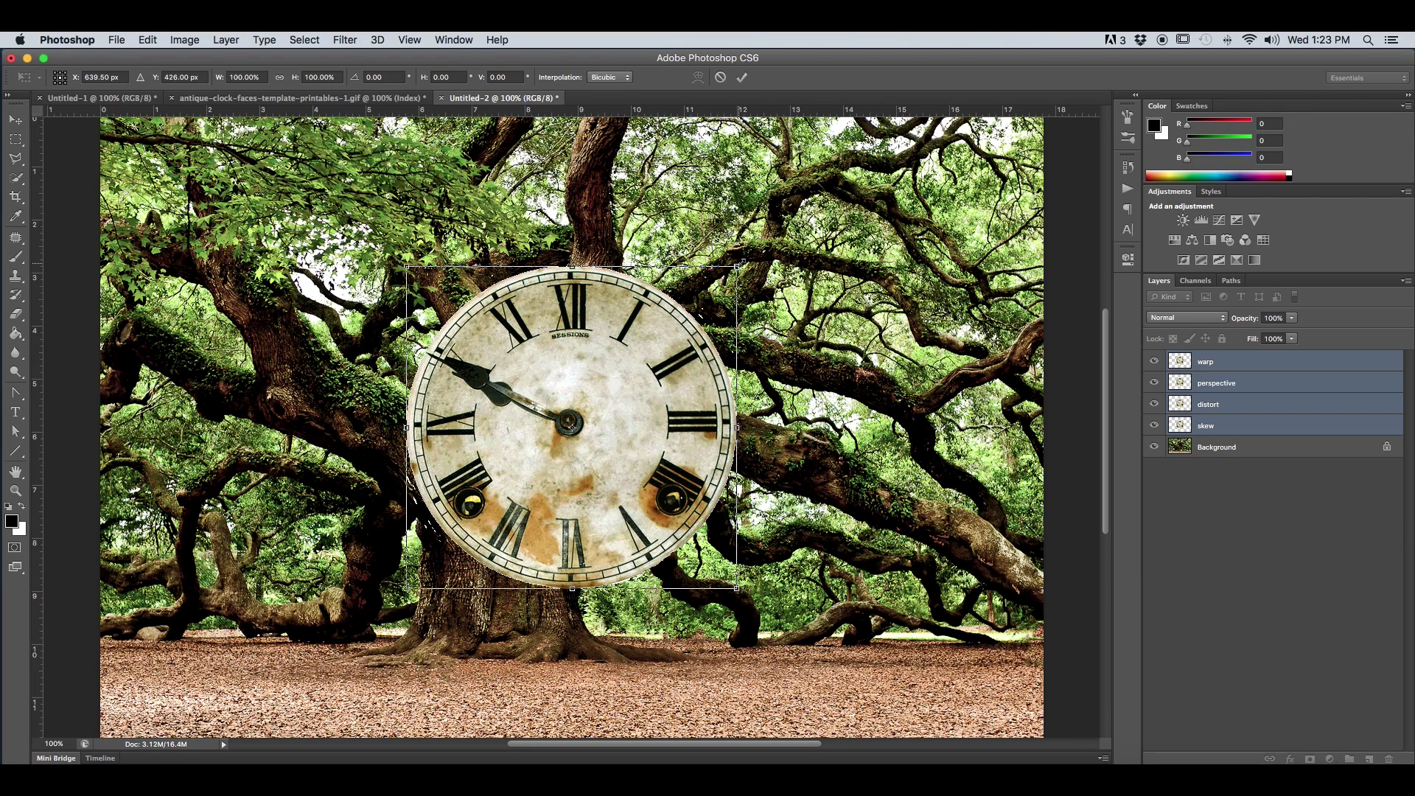
drag(738, 264, 503, 492)
drag(455, 540, 713, 610)
drag(818, 538, 675, 515)
key(super+z)
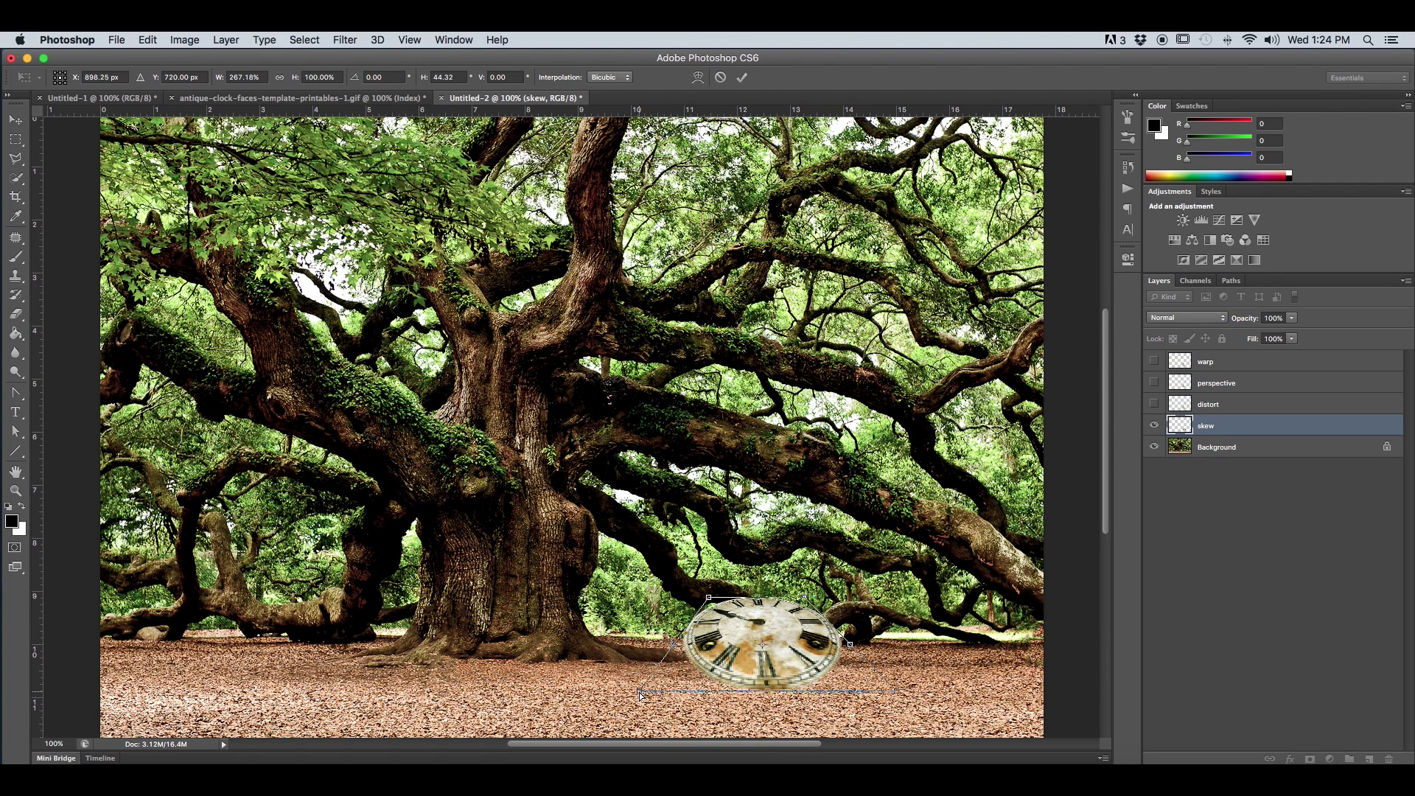
drag(641, 697, 605, 681)
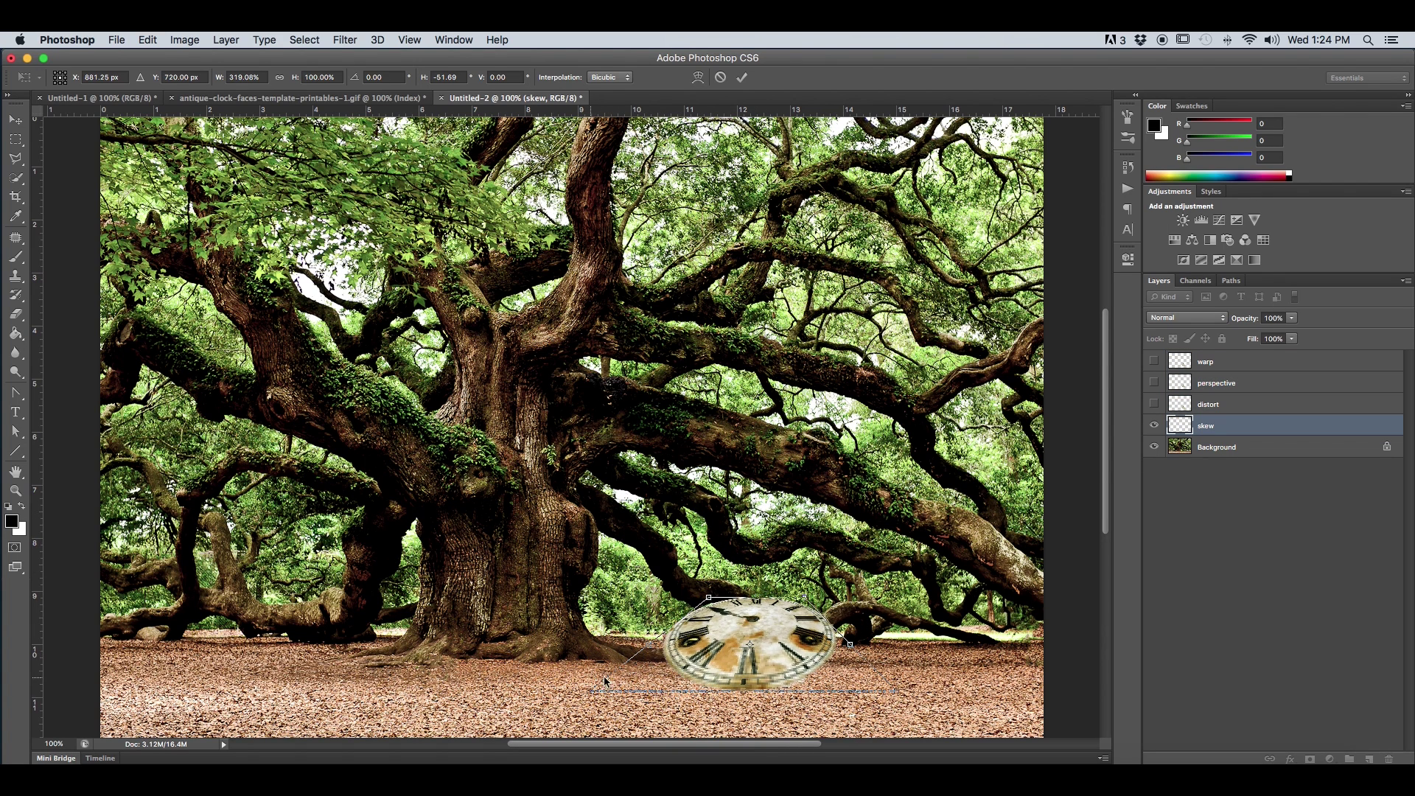
drag(895, 688, 921, 687)
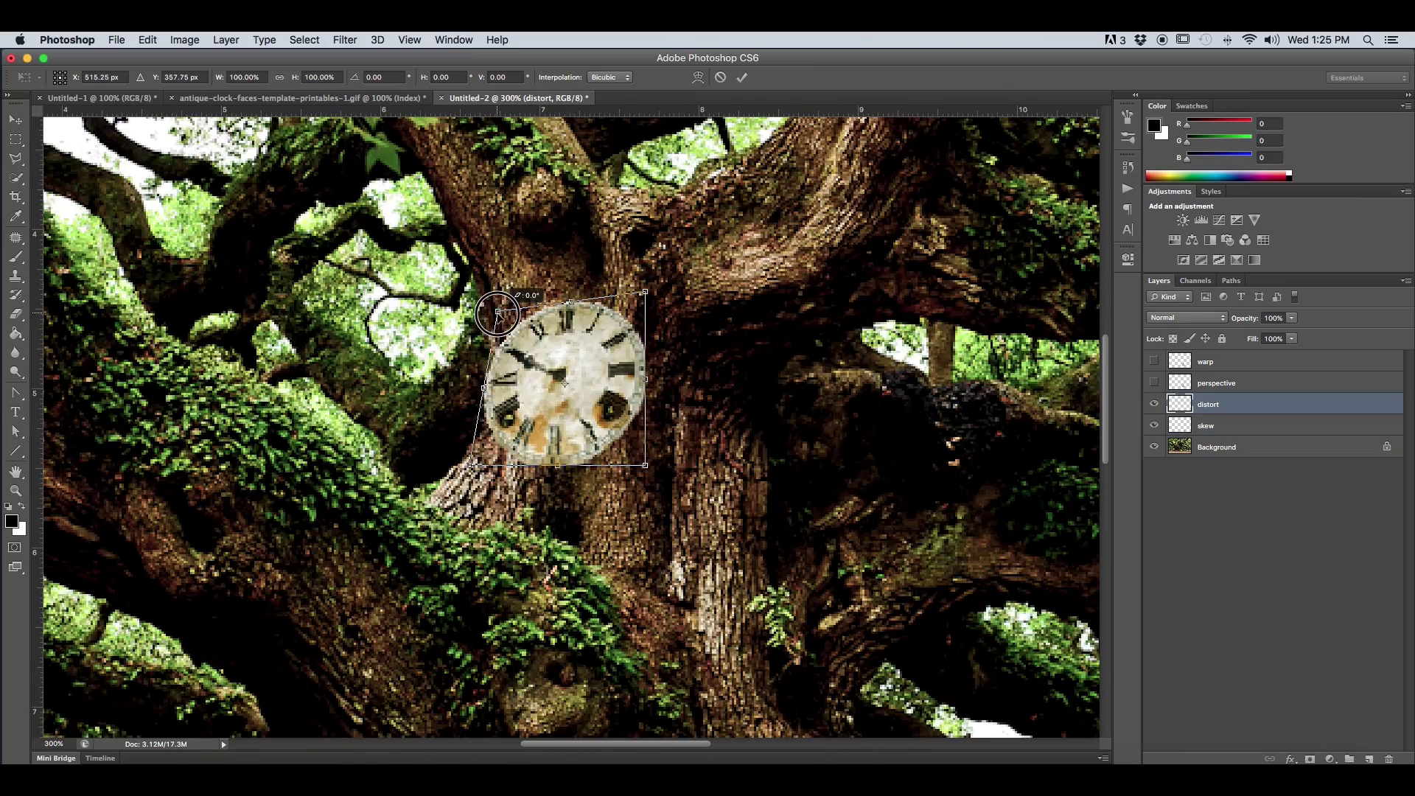
drag(492, 299, 506, 311)
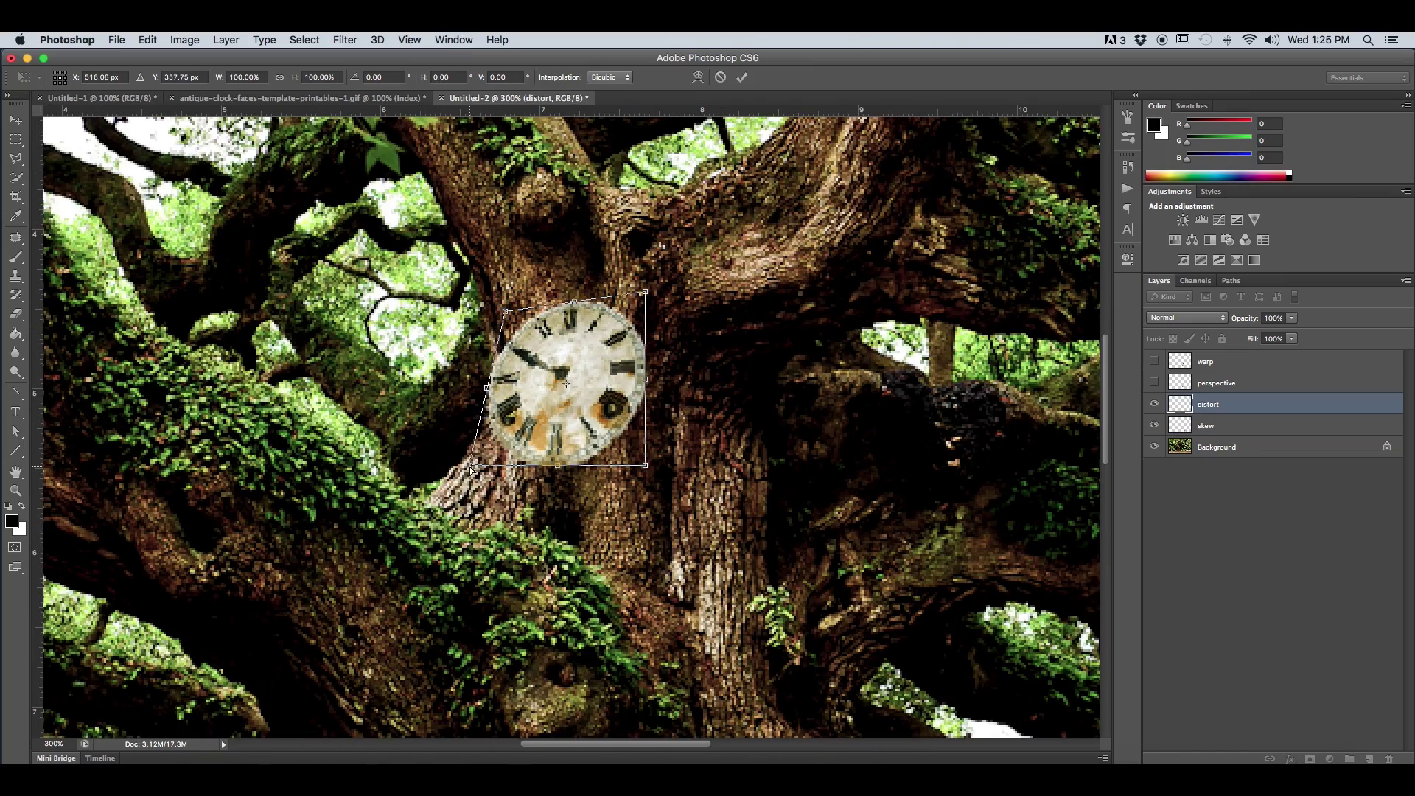
drag(472, 468, 494, 459)
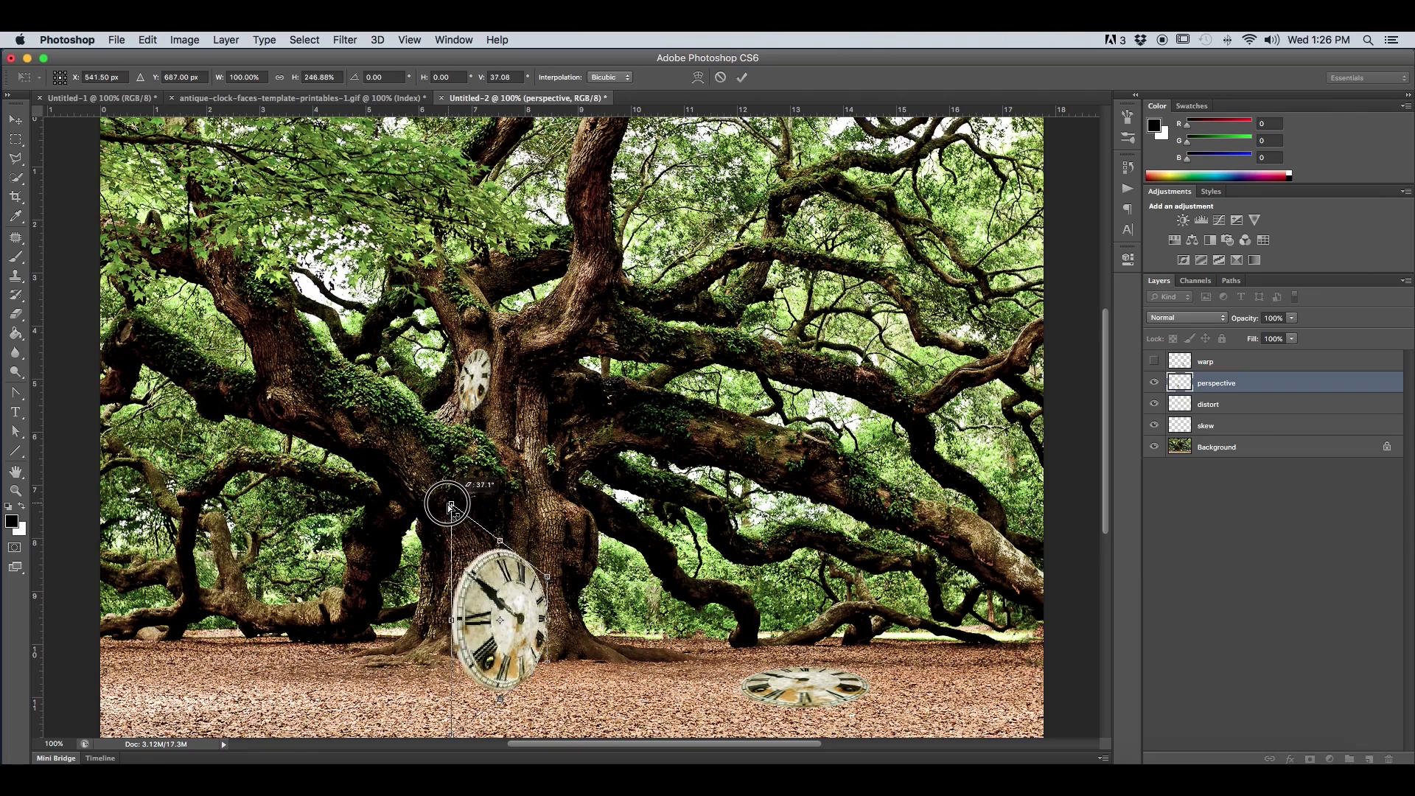
mouse_move(445, 499)
mouse_down()
mouse_move(467, 531)
mouse_move(445, 499)
mouse_up()
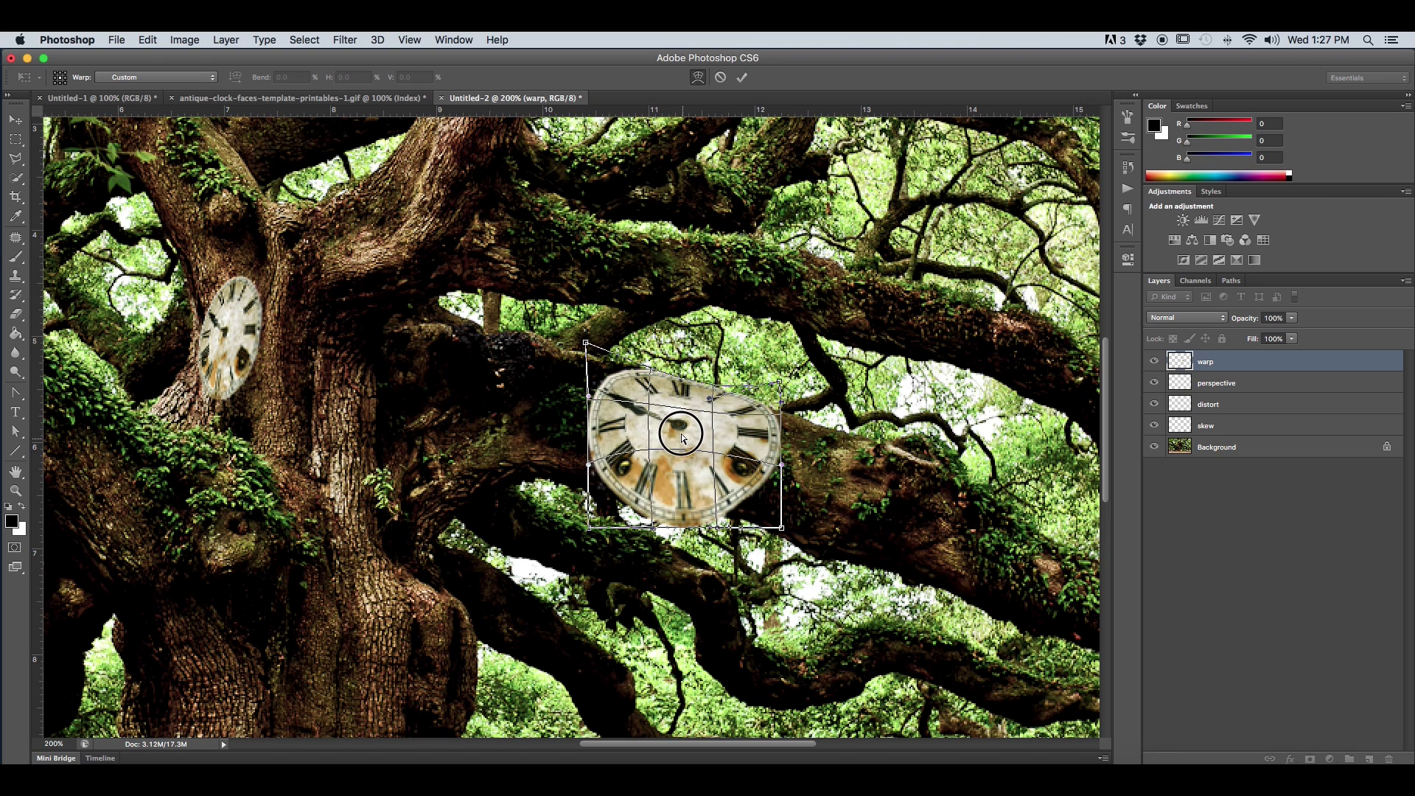
drag(682, 438, 684, 409)
click(683, 425)
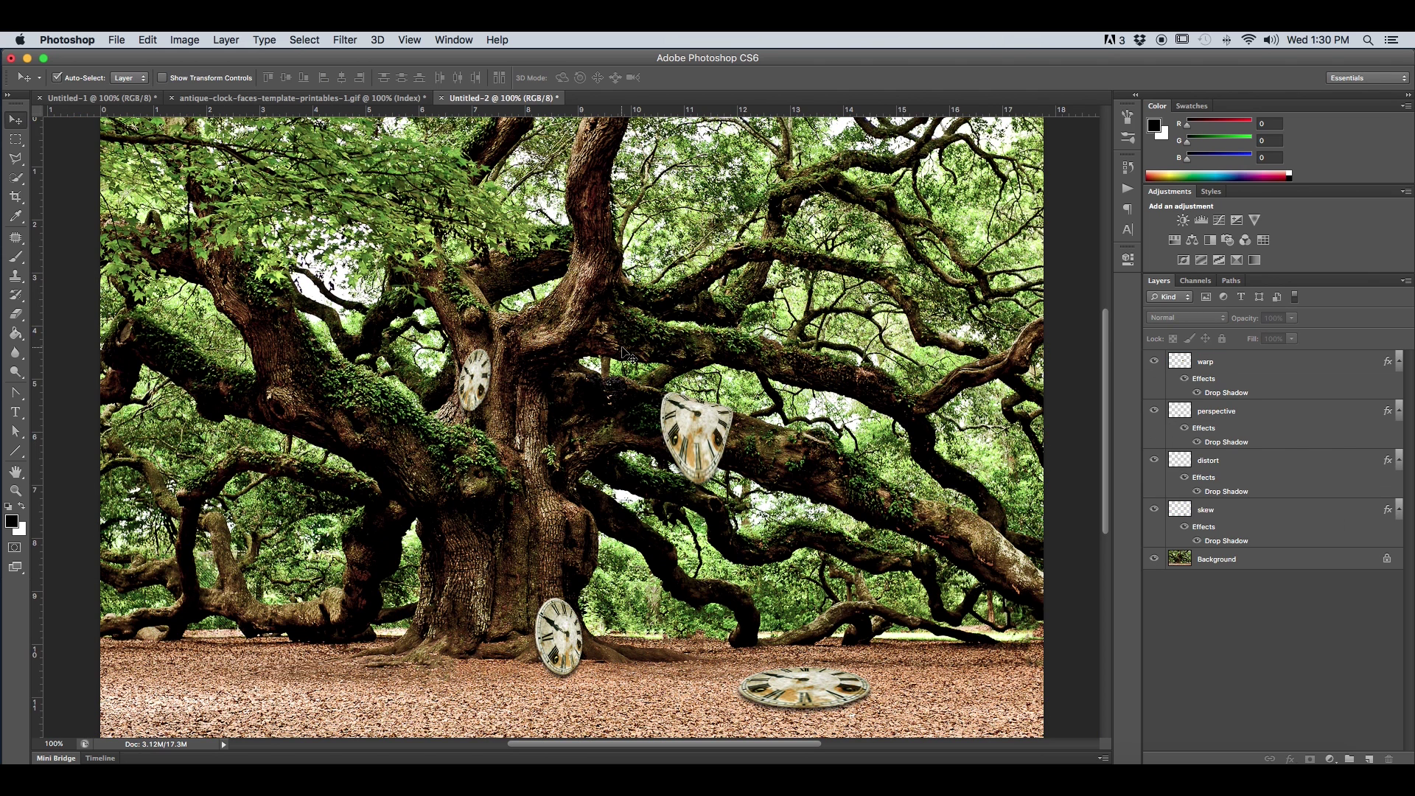